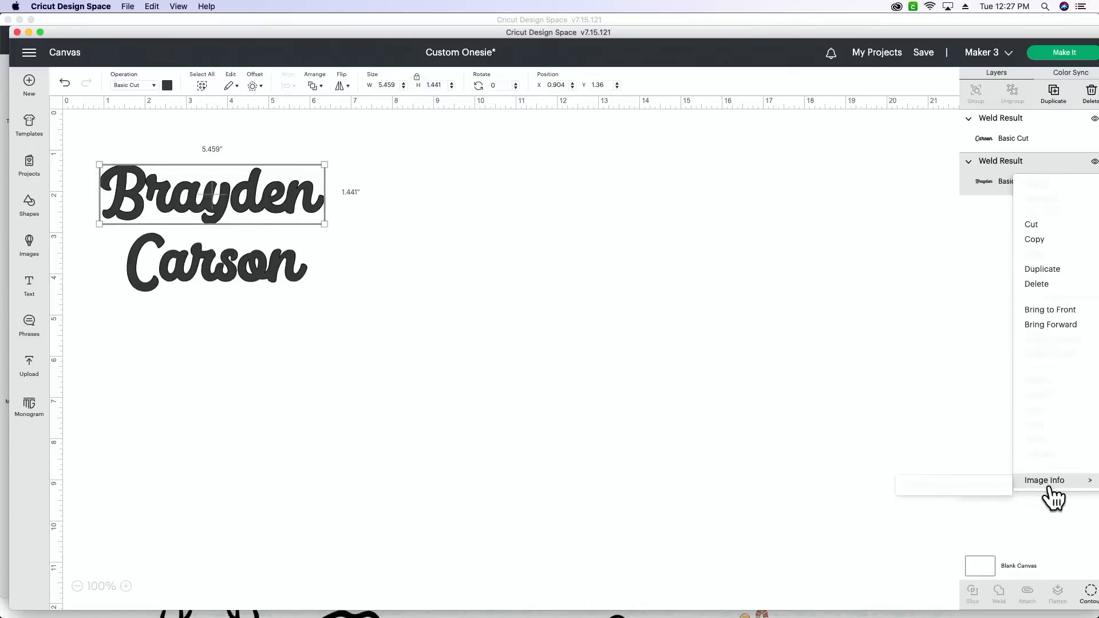
Step: Move both welded names down and right on the canvas, the upper one to about X 2.54, Y 1.55, and maximize the window
{"action": "left_click", "coordinate": [780, 284]}
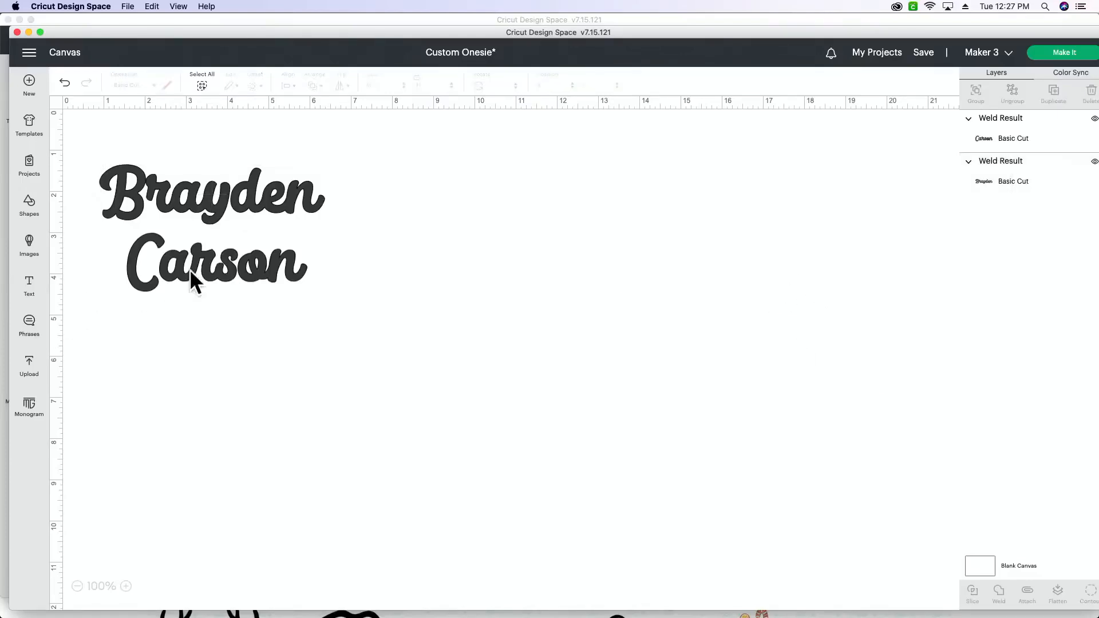
{"action": "left_click_drag", "start_coordinate": [220, 275], "coordinate": [254, 307]}
{"action": "left_click_drag", "start_coordinate": [238, 194], "coordinate": [307, 203]}
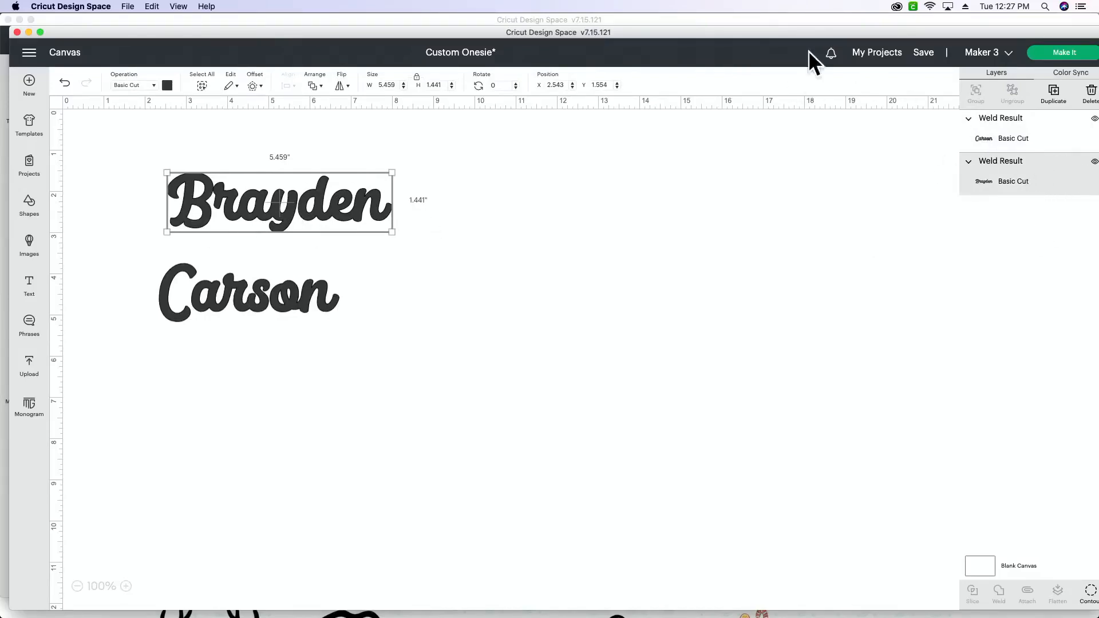
{"action": "double_click", "coordinate": [803, 33]}
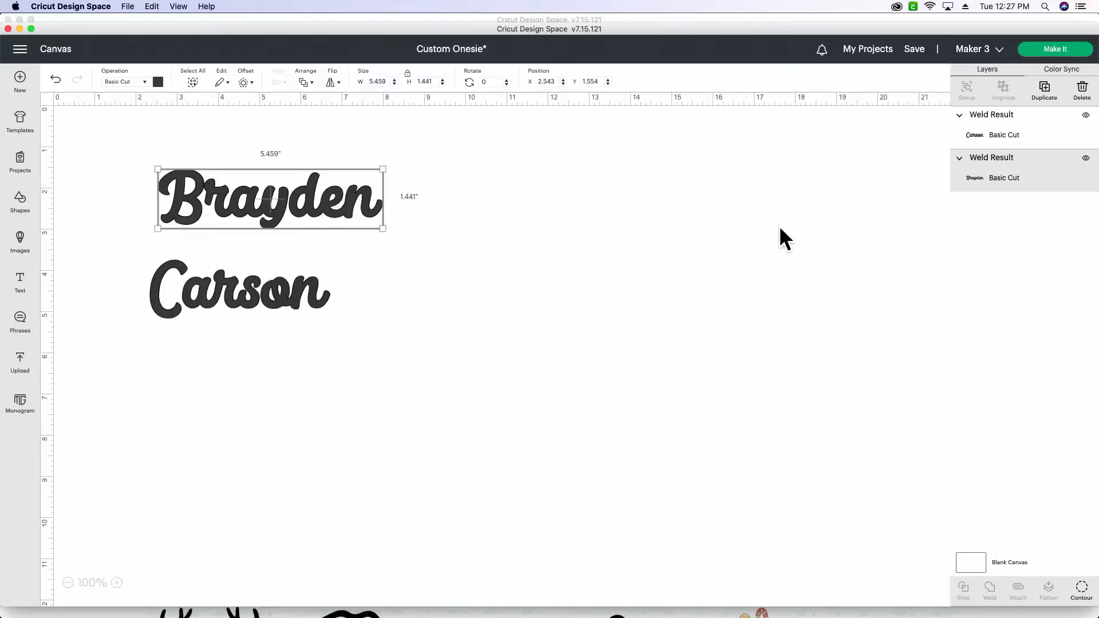
Step: Check the Image Info entry in the layer options of the upper name's weld result
{"action": "right_click", "coordinate": [1005, 181]}
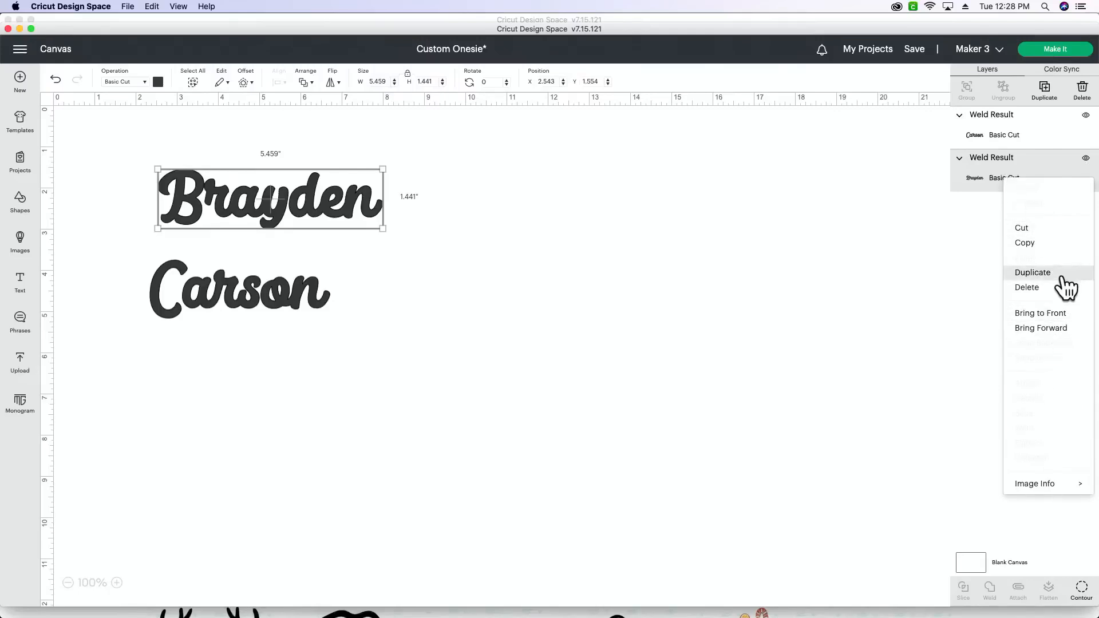
{"action": "mouse_move", "coordinate": [1036, 486]}
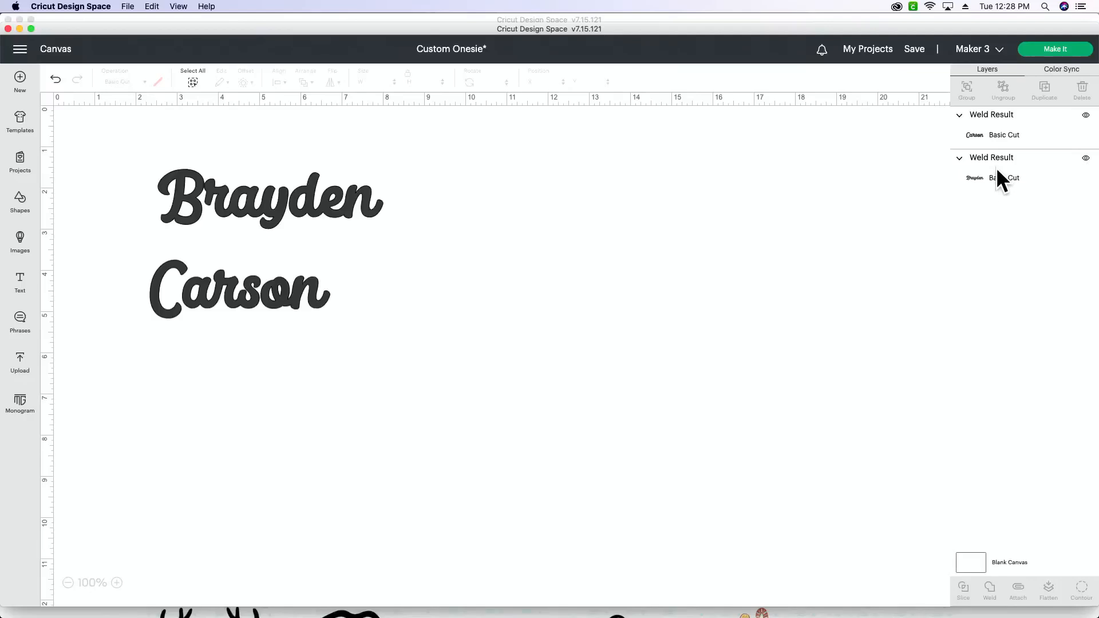
{"action": "right_click", "coordinate": [996, 169]}
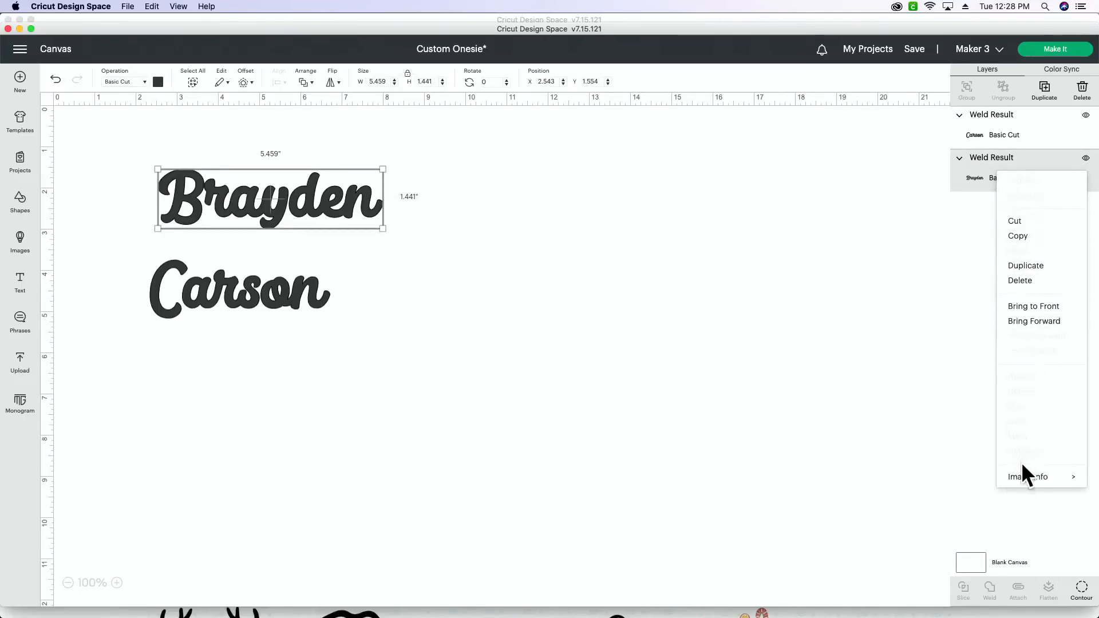
{"action": "mouse_move", "coordinate": [1022, 477]}
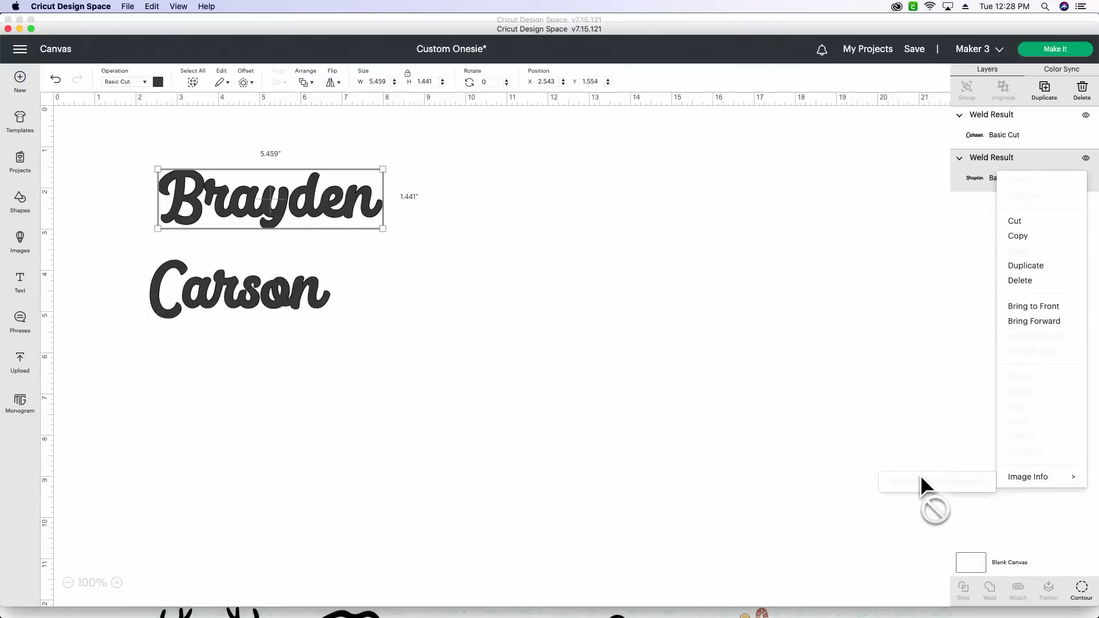
Step: Insert a new text object and search the System fonts for "lemona" and "lemon"
{"action": "left_click", "coordinate": [21, 284]}
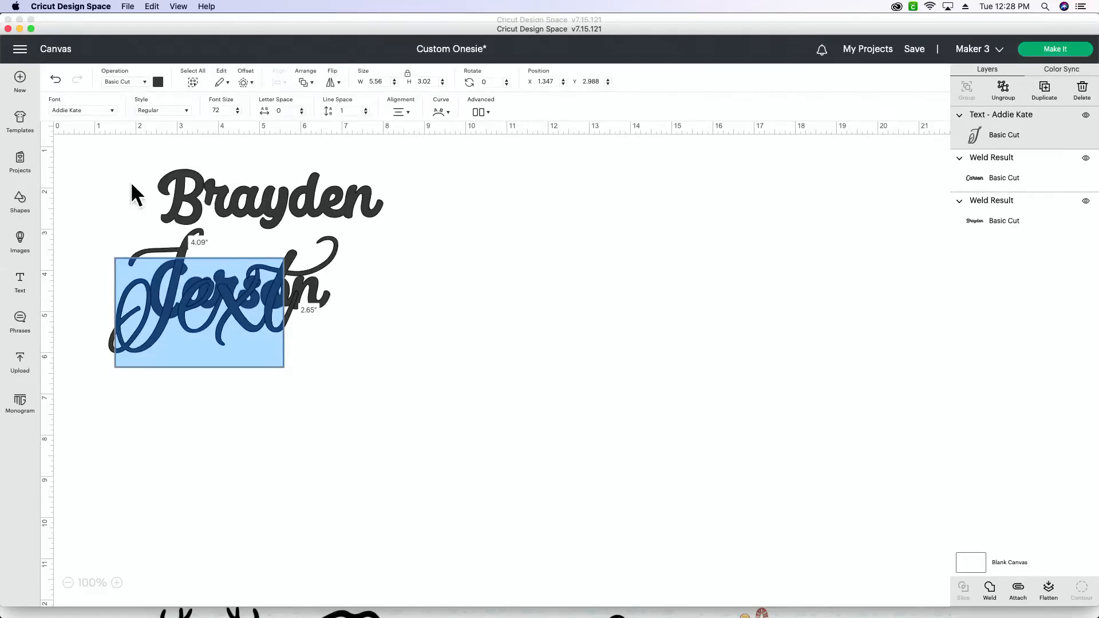
{"action": "left_click", "coordinate": [91, 107]}
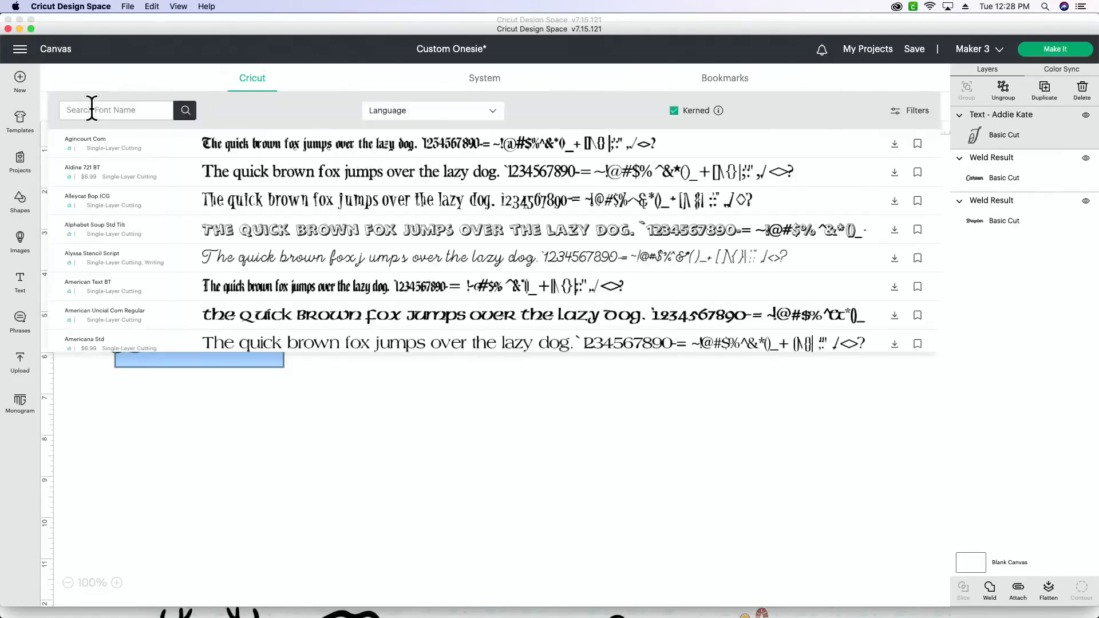
{"action": "left_click", "coordinate": [488, 80]}
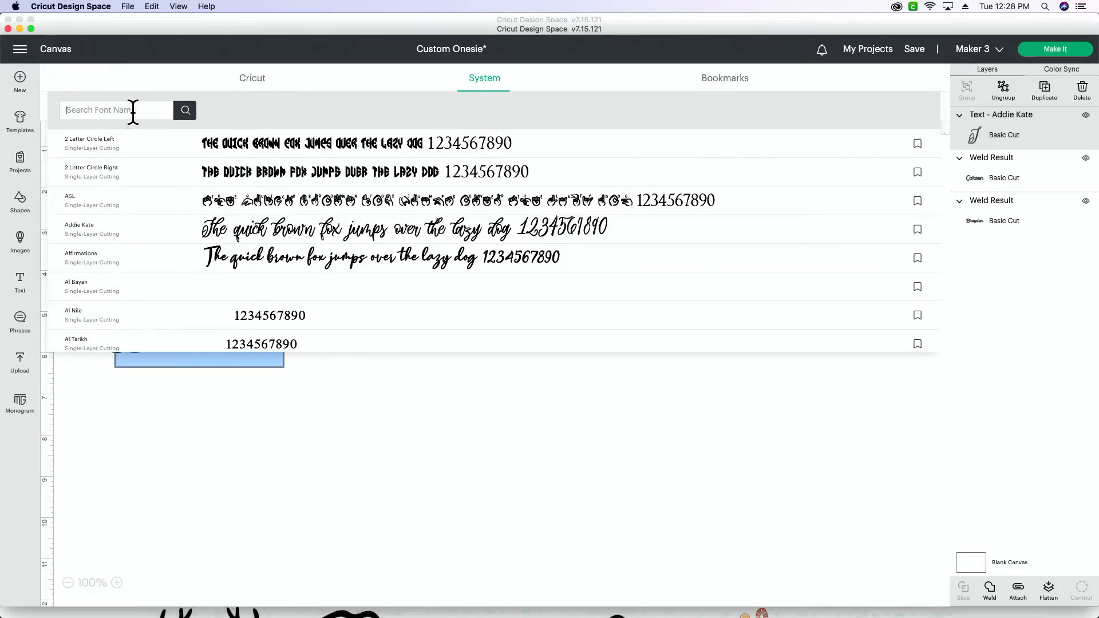
{"action": "type", "text": "lemona"}
{"action": "key", "text": "Return"}
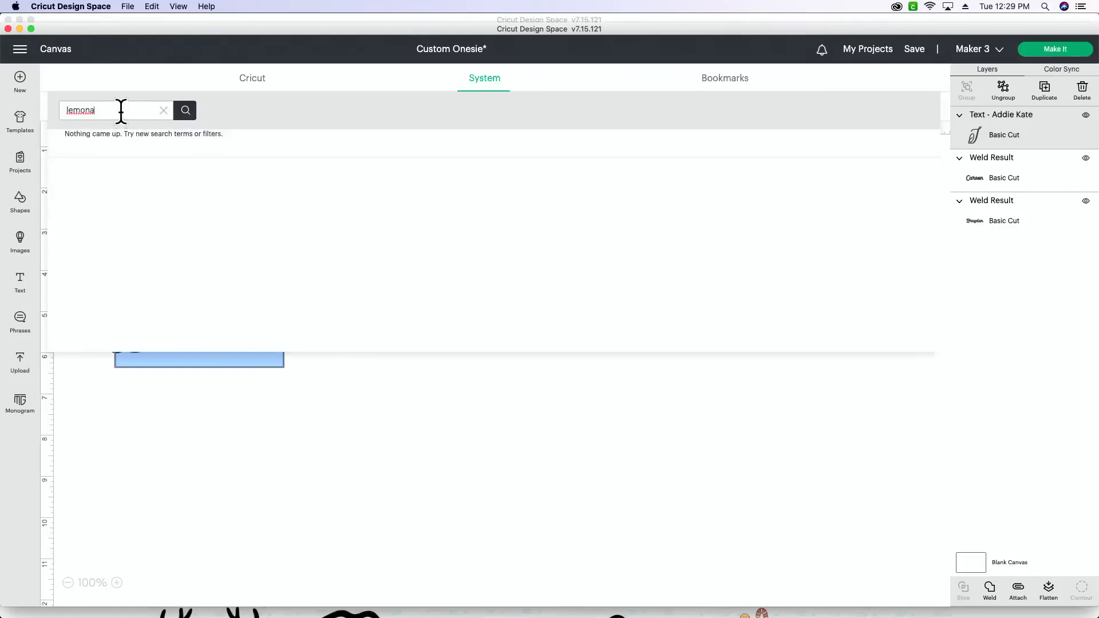
{"action": "key", "text": "BackSpace"}
{"action": "key", "text": "Return"}
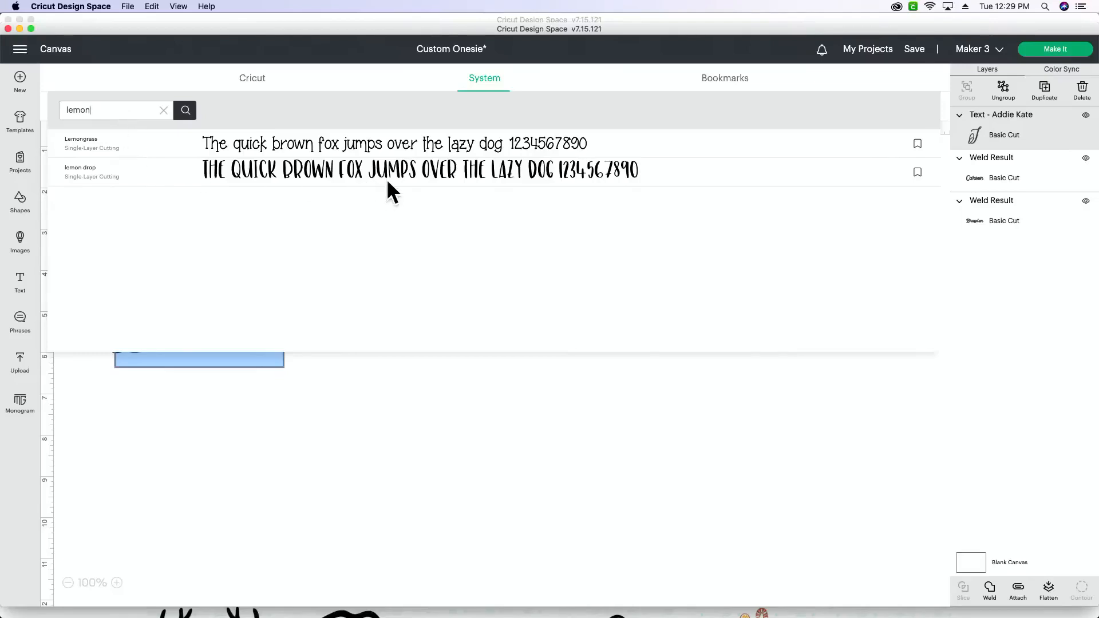
Step: Close the font list and delete the placeholder text overlapping the lower name
{"action": "left_click", "coordinate": [373, 515]}
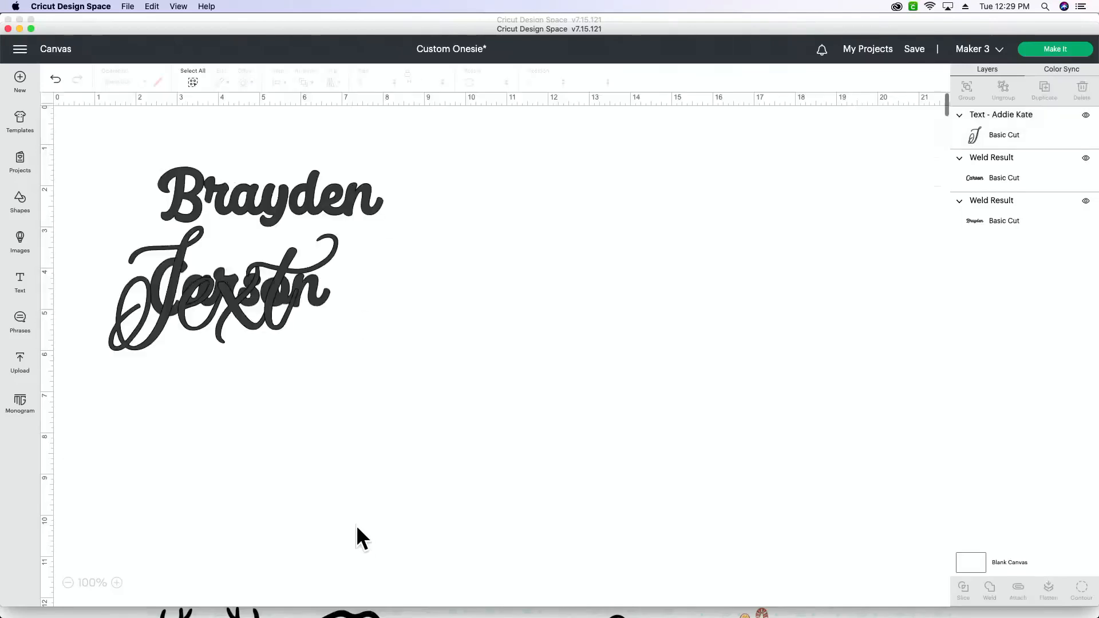
{"action": "left_click", "coordinate": [178, 281]}
{"action": "key", "text": "Delete"}
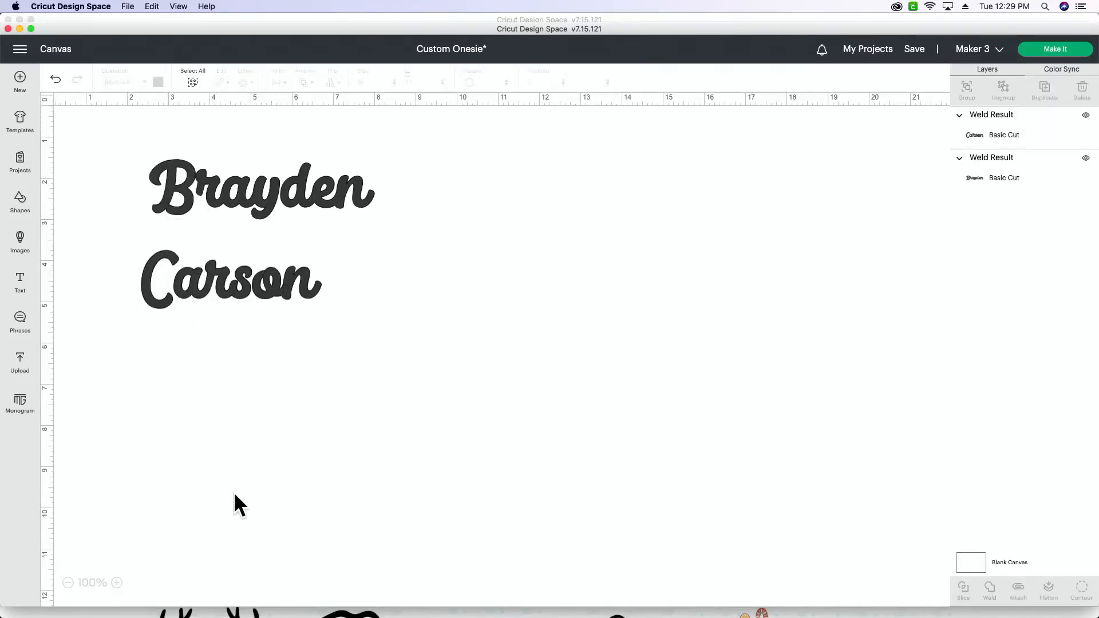
Step: Switch to Google Chrome and open the Fonts page of the Makers Gonna Learn site
{"action": "mouse_move", "coordinate": [364, 615]}
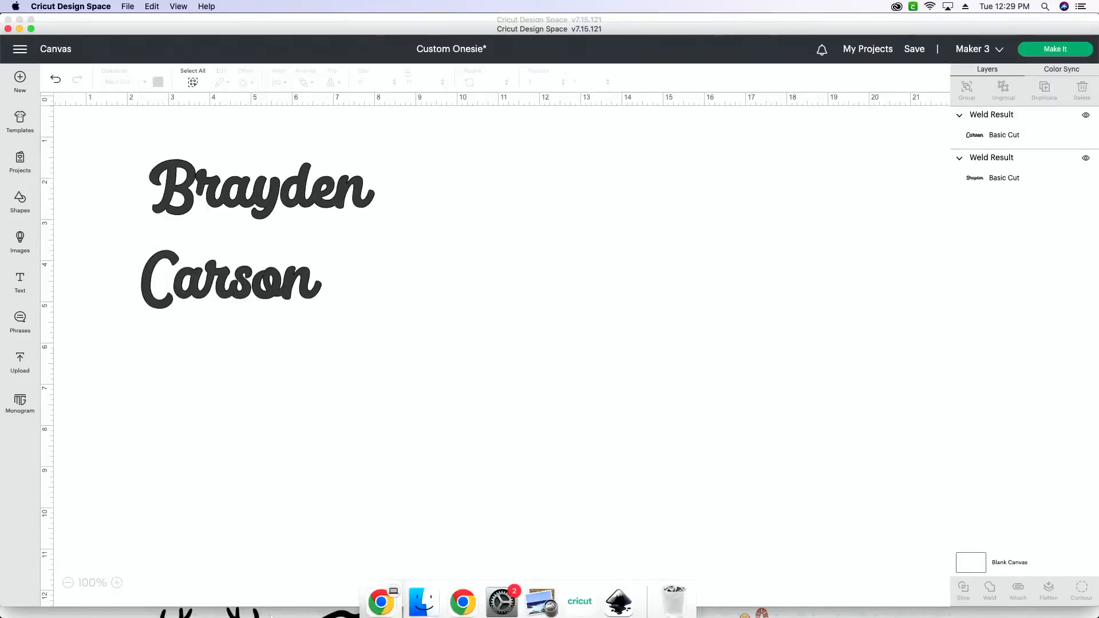
{"action": "left_click", "coordinate": [465, 605]}
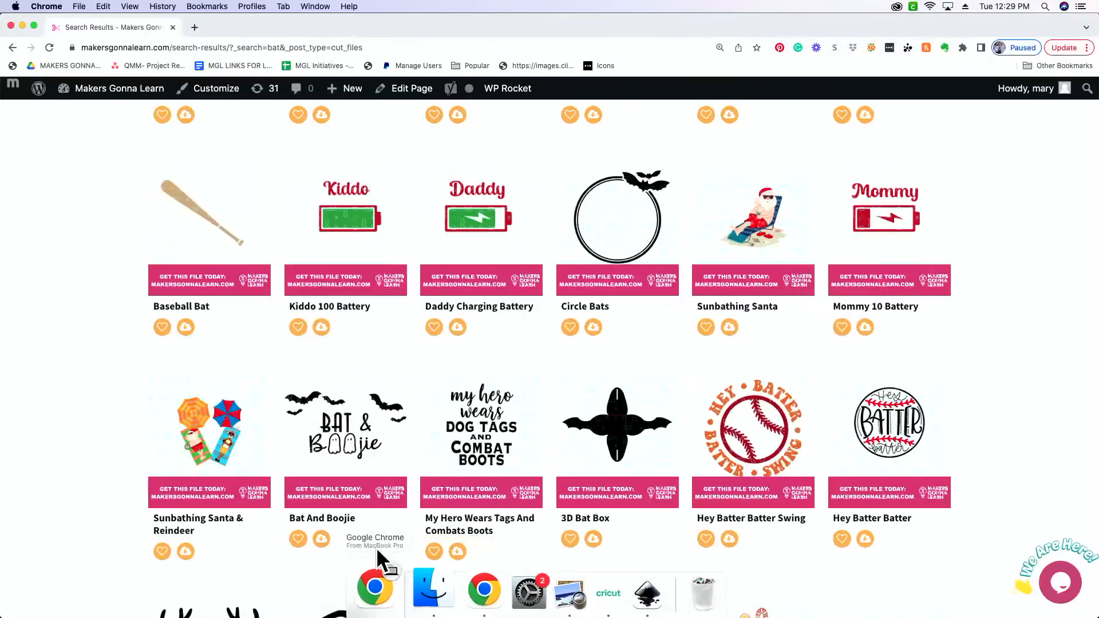
{"action": "scroll", "coordinate": [368, 493], "scroll_direction": "down", "scroll_amount": 3}
{"action": "scroll", "coordinate": [367, 493], "scroll_direction": "up", "scroll_amount": 10}
{"action": "scroll", "coordinate": [367, 493], "scroll_direction": "up", "scroll_amount": 5}
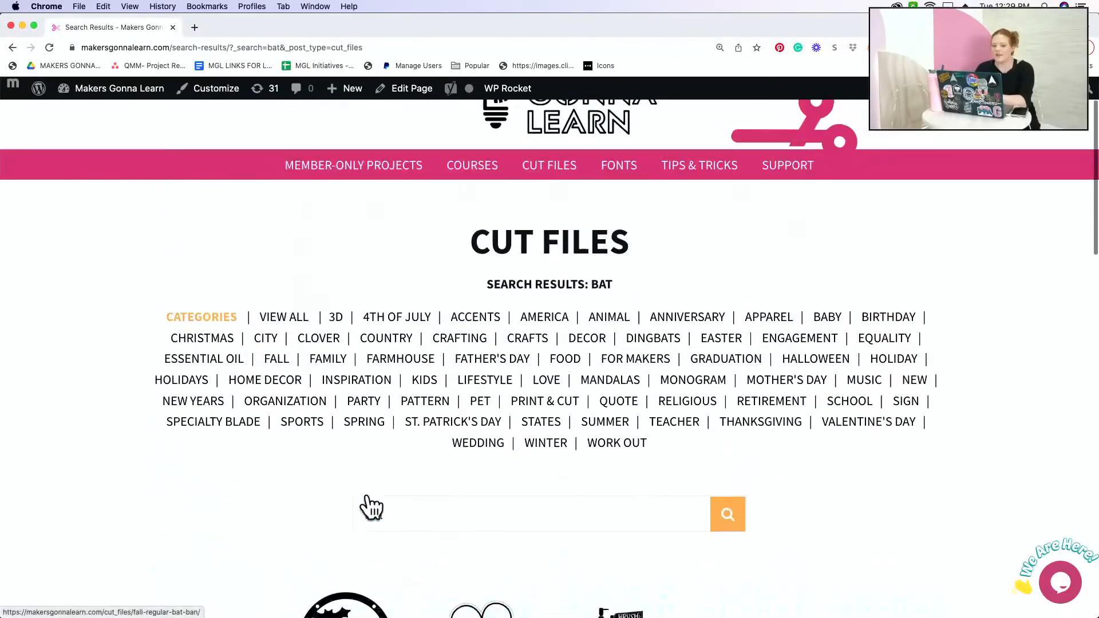
{"action": "left_click", "coordinate": [631, 209]}
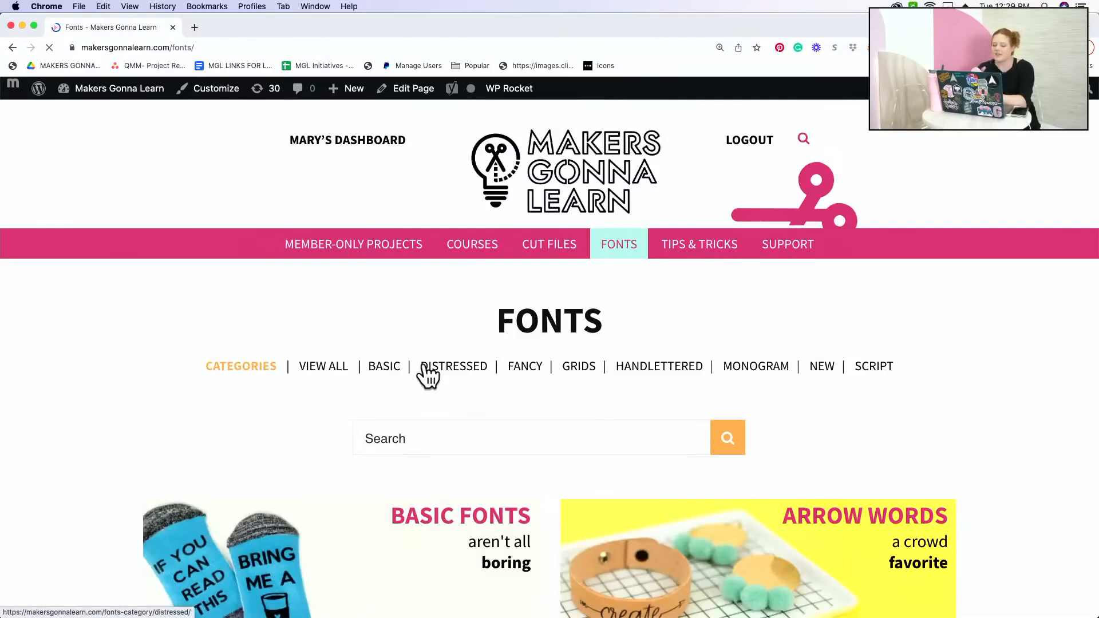
Step: Search the site's fonts for "lemonade" and bring up the search results
{"action": "scroll", "coordinate": [429, 375], "scroll_direction": "down", "scroll_amount": 5}
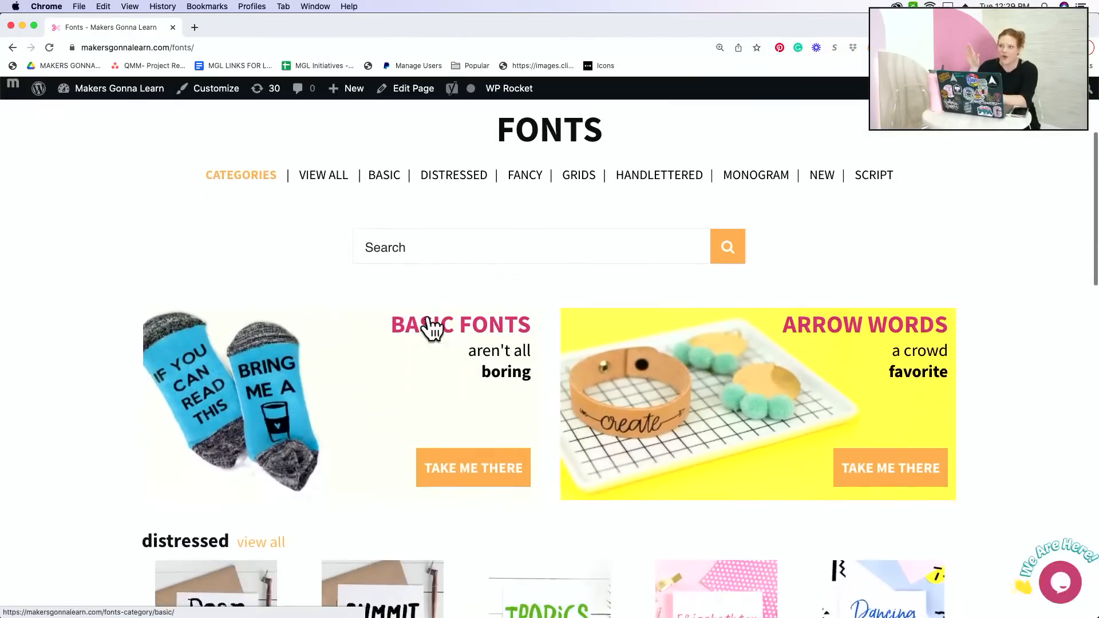
{"action": "left_click", "coordinate": [450, 247]}
{"action": "type", "text": "l"}
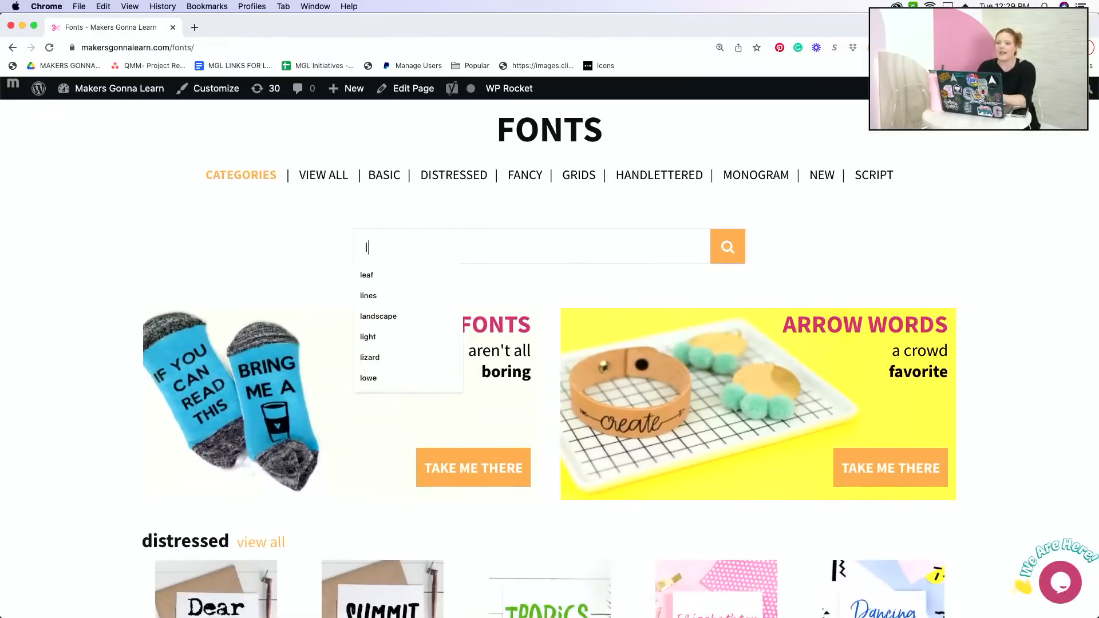
{"action": "type", "text": "emonade"}
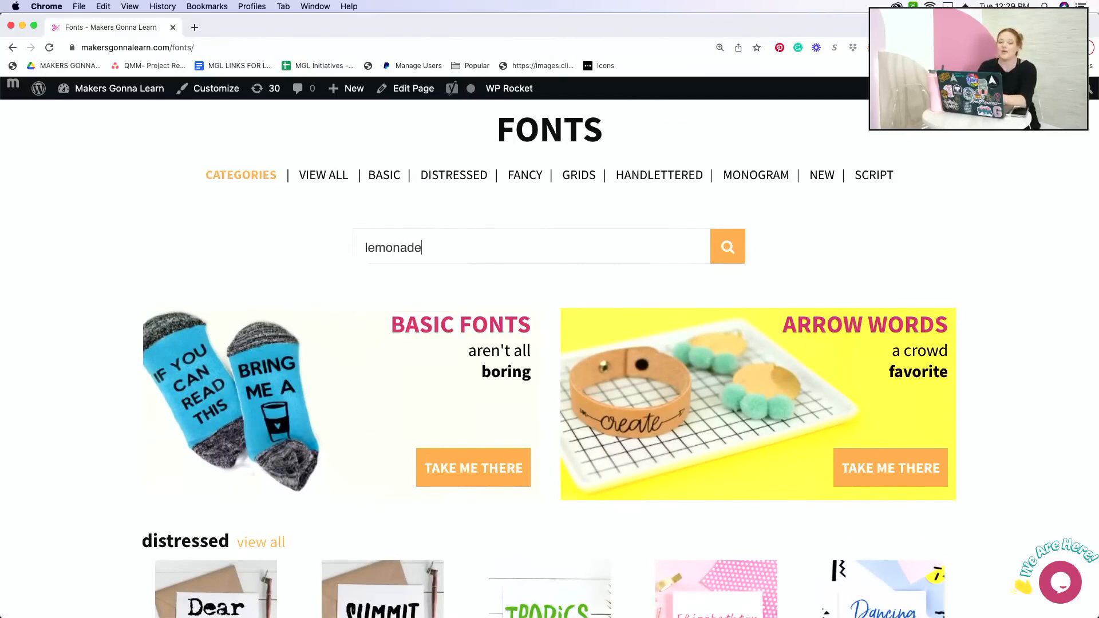
{"action": "key", "text": "Return"}
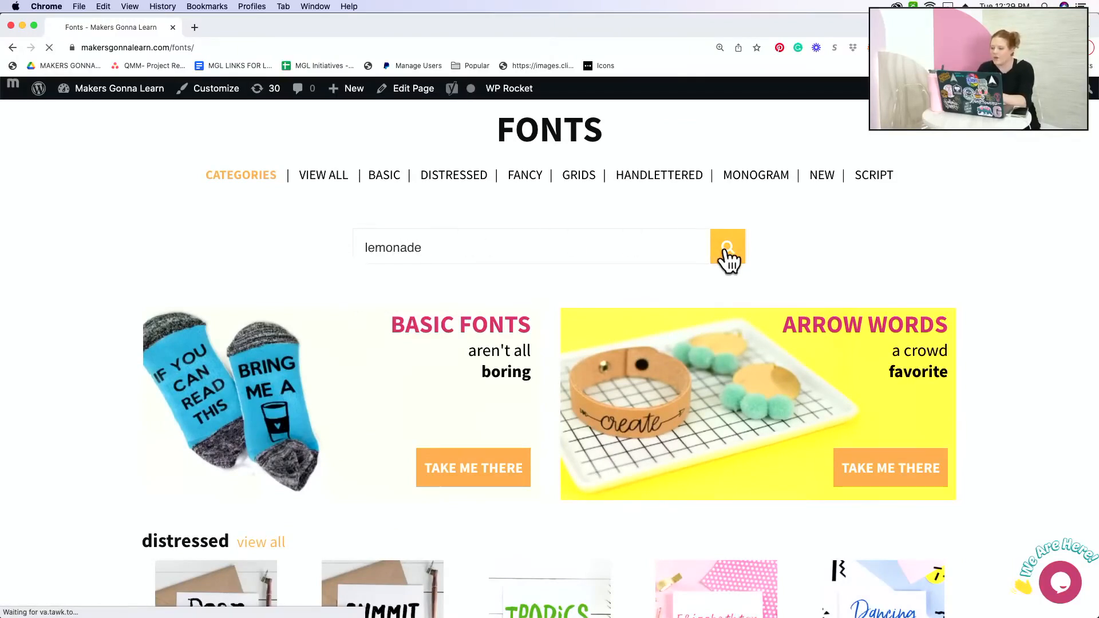
{"action": "scroll", "coordinate": [754, 257], "scroll_direction": "down", "scroll_amount": 7}
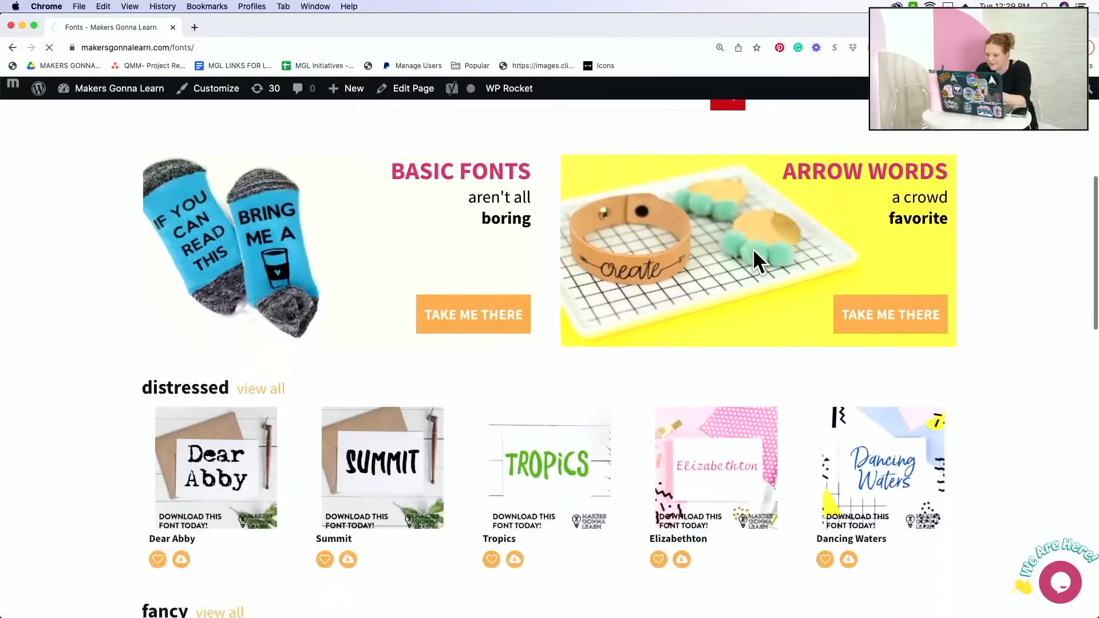
{"action": "scroll", "coordinate": [754, 253], "scroll_direction": "up", "scroll_amount": 7}
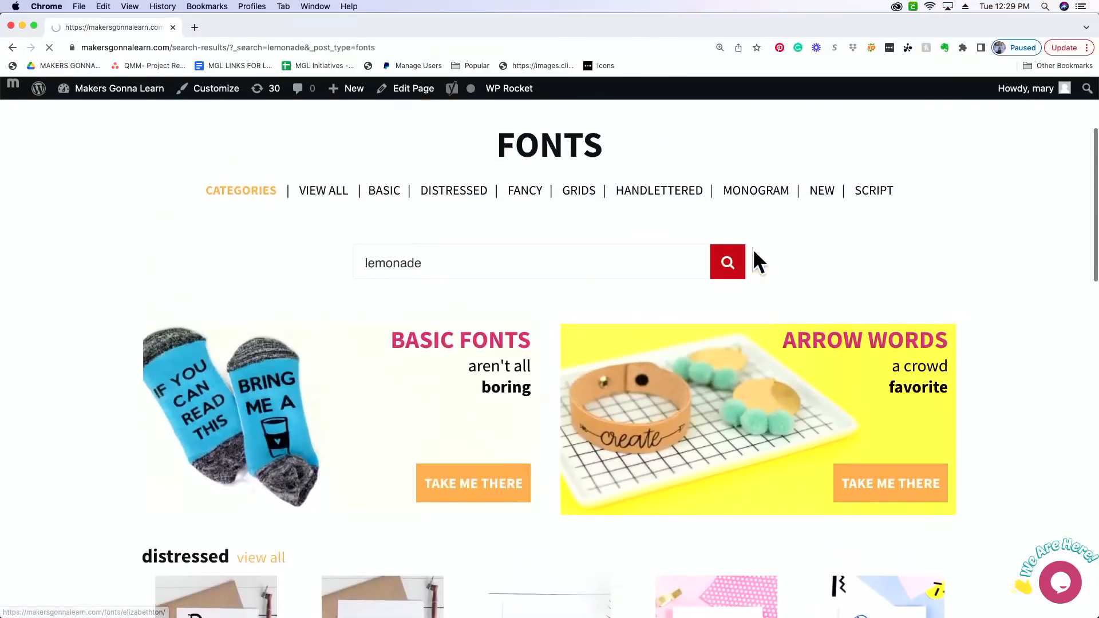
{"action": "scroll", "coordinate": [739, 268], "scroll_direction": "down", "scroll_amount": 3}
{"action": "scroll", "coordinate": [736, 273], "scroll_direction": "down", "scroll_amount": 2}
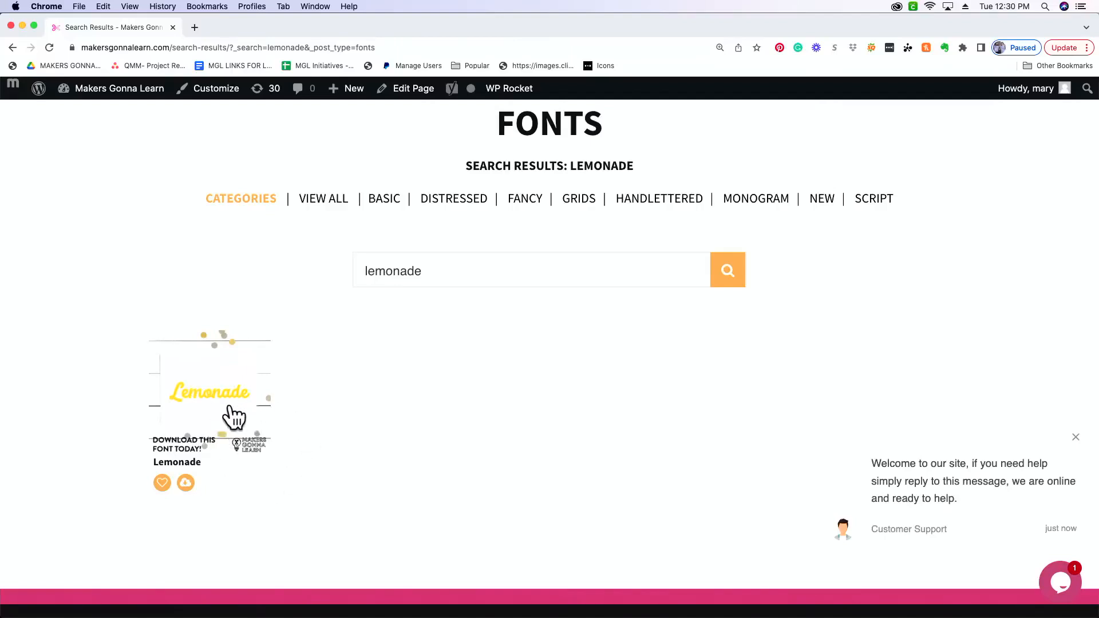
Step: Open the Lemonade font's page and preview a capitalized sample first name in its font tester
{"action": "left_click", "coordinate": [207, 392]}
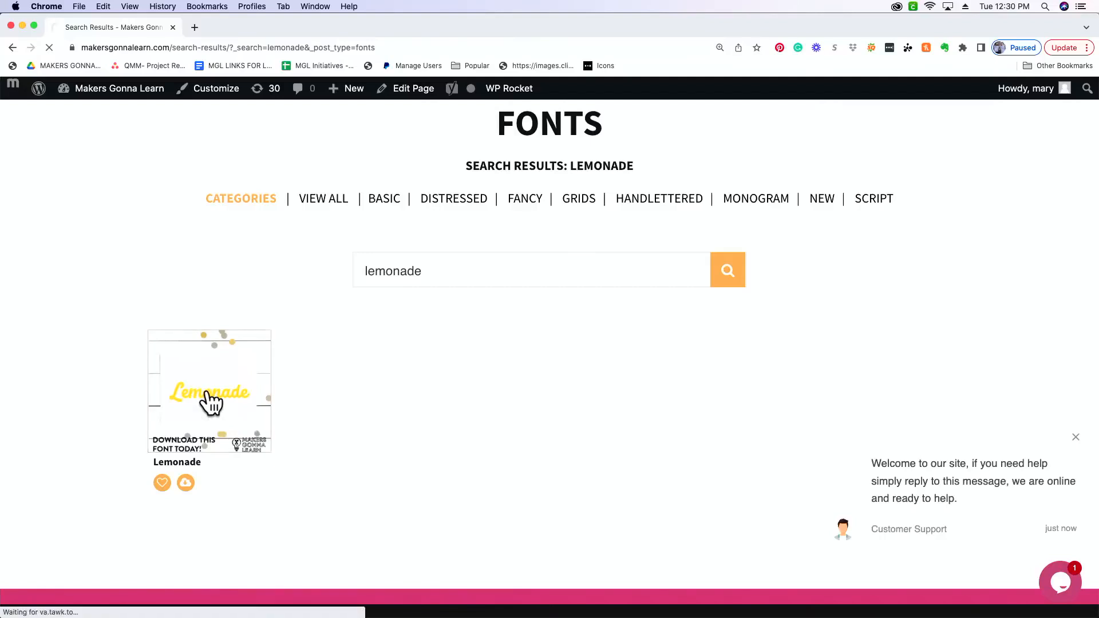
{"action": "left_click", "coordinate": [211, 404]}
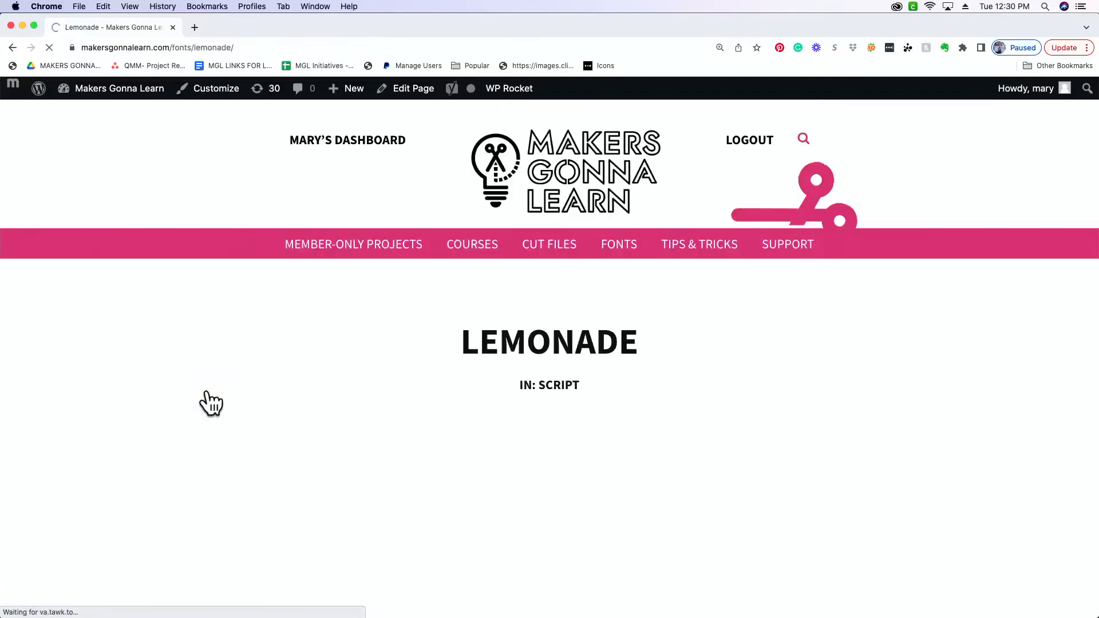
{"action": "scroll", "coordinate": [639, 479], "scroll_direction": "down", "scroll_amount": 4}
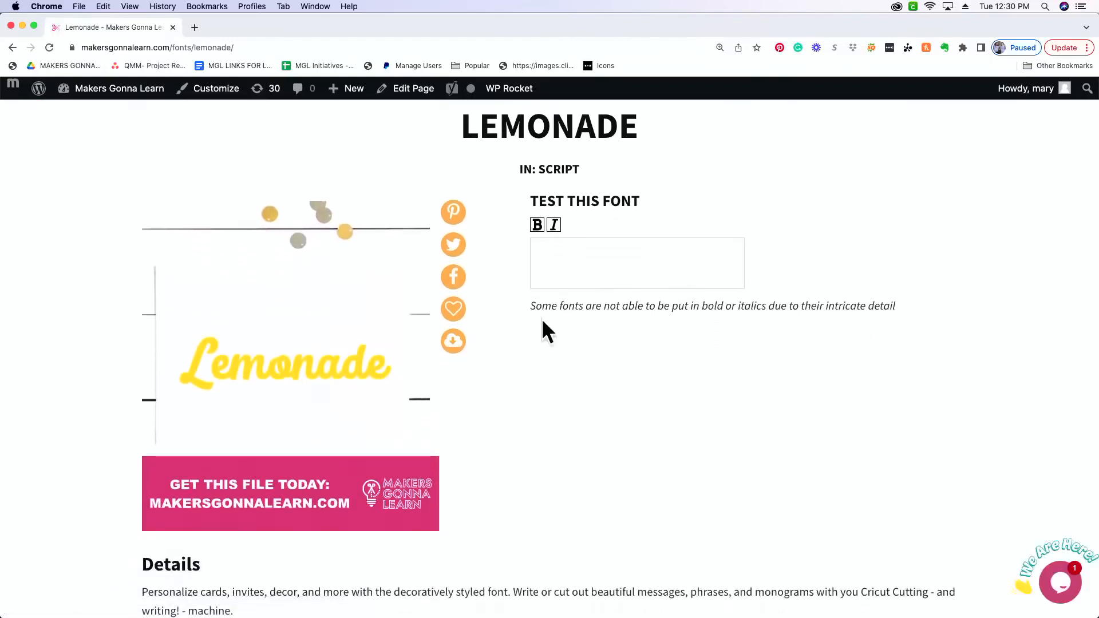
{"action": "left_click", "coordinate": [575, 253]}
{"action": "type", "text": "ruby"}
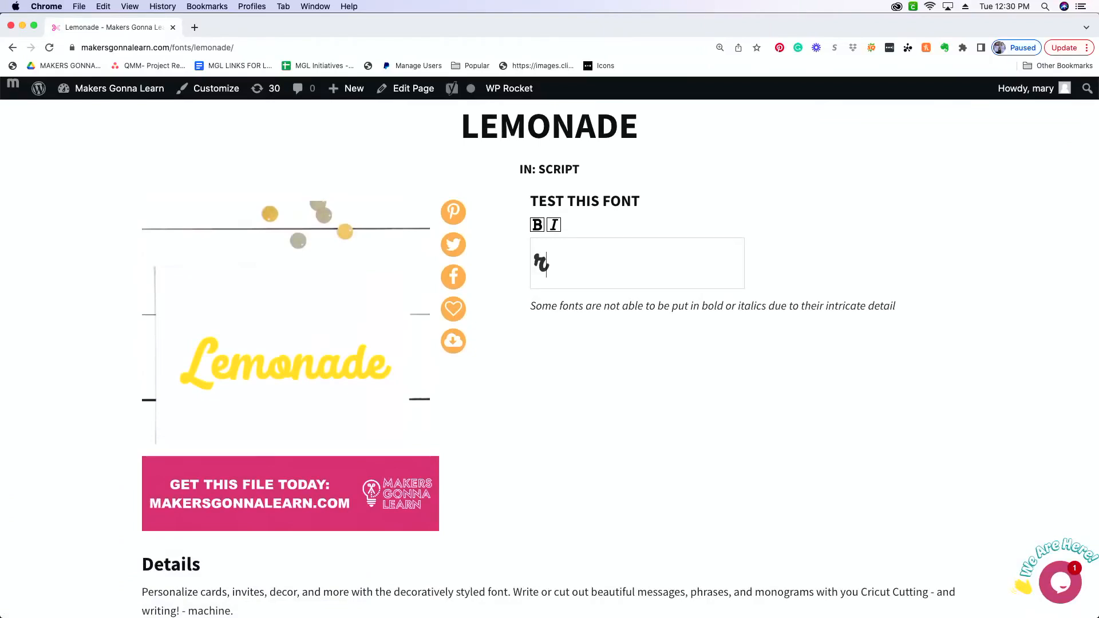
{"action": "key", "text": "BackSpace"}
{"action": "key", "text": "BackSpace"}
{"action": "key", "text": "BackSpace"}
{"action": "key", "text": "BackSpace"}
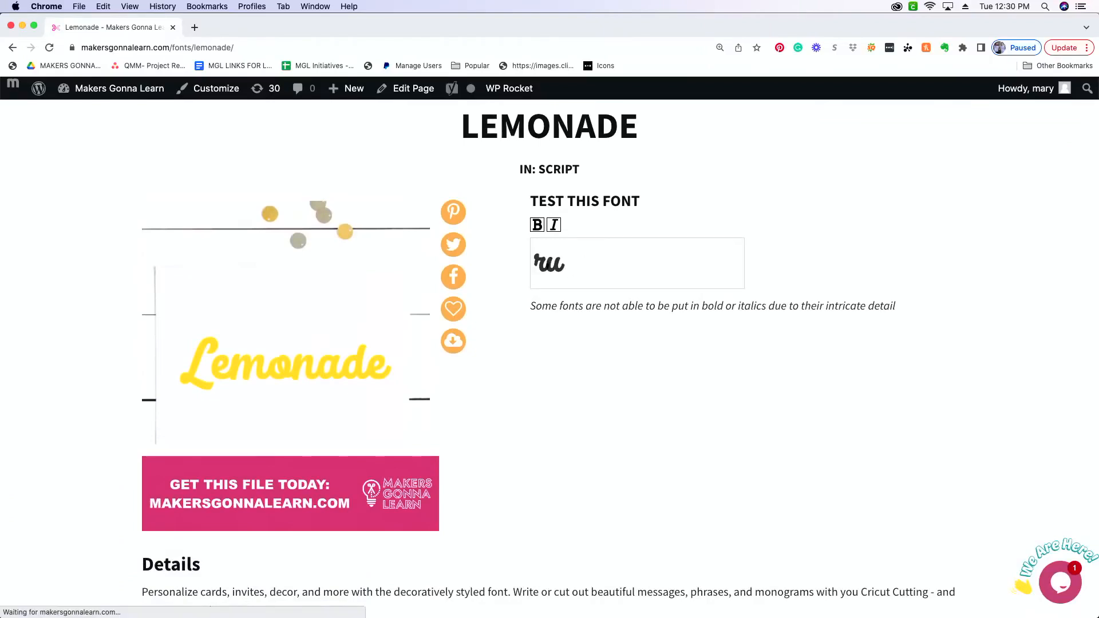
{"action": "type", "text": "Ruby"}
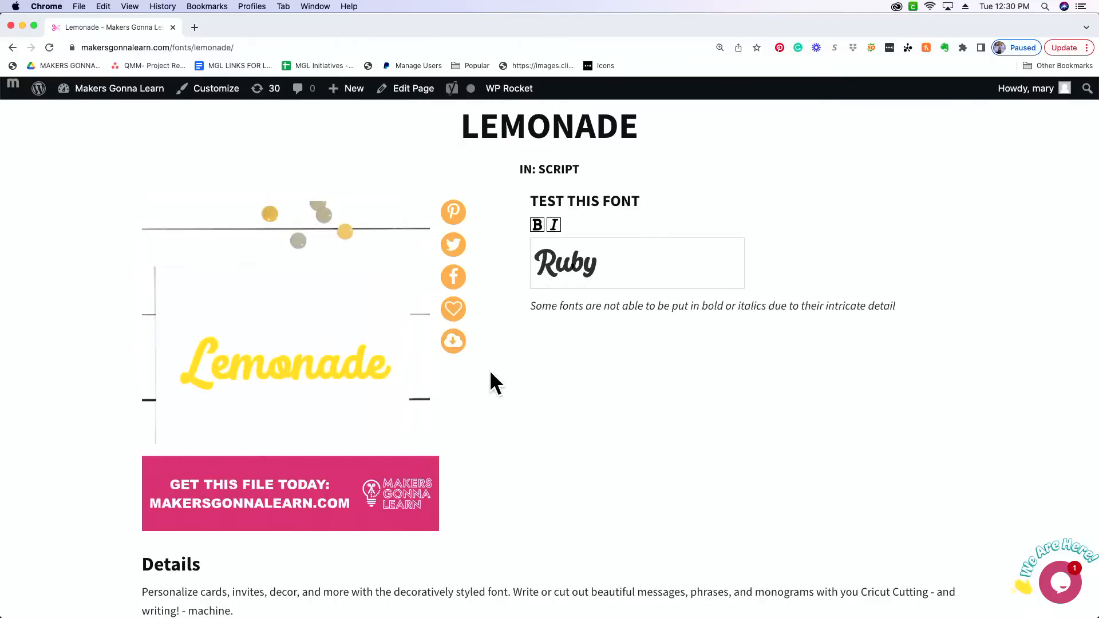
Step: Download Lemonade.zip, and install the extracted Lemonade.otf with Font Book
{"action": "left_click", "coordinate": [453, 346]}
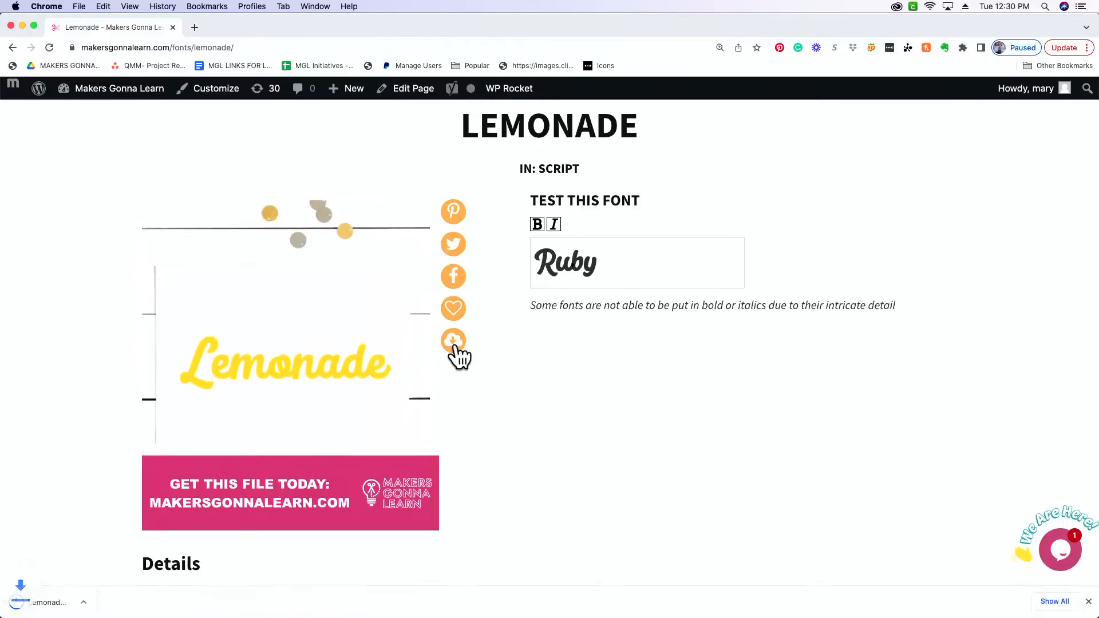
{"action": "left_click", "coordinate": [62, 607]}
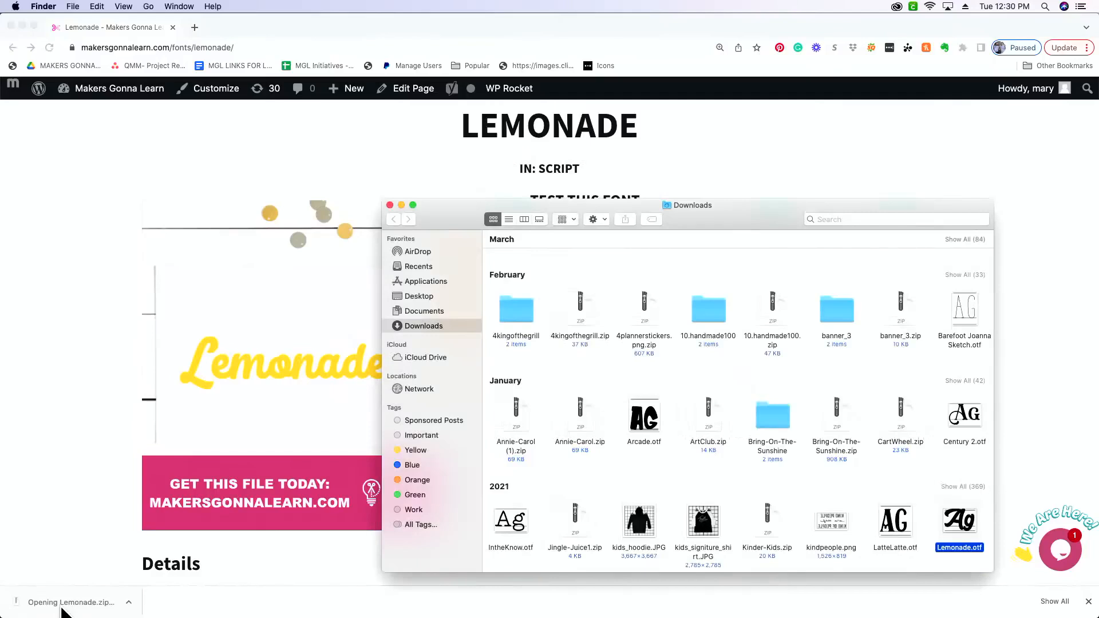
{"action": "double_click", "coordinate": [963, 523]}
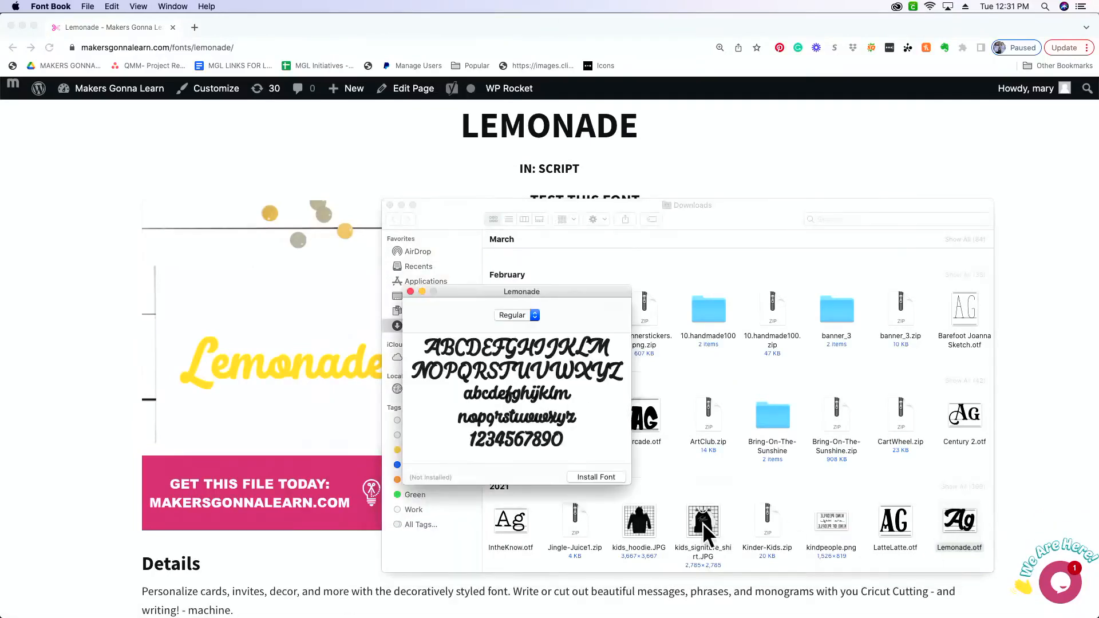
{"action": "left_click", "coordinate": [588, 477]}
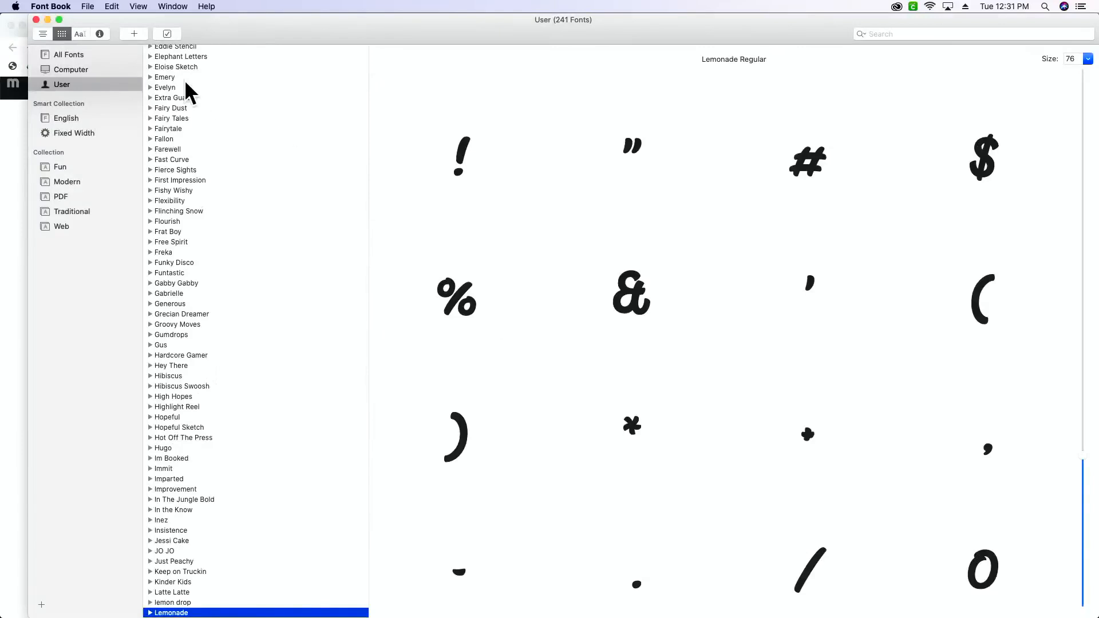
{"action": "left_click", "coordinate": [48, 19]}
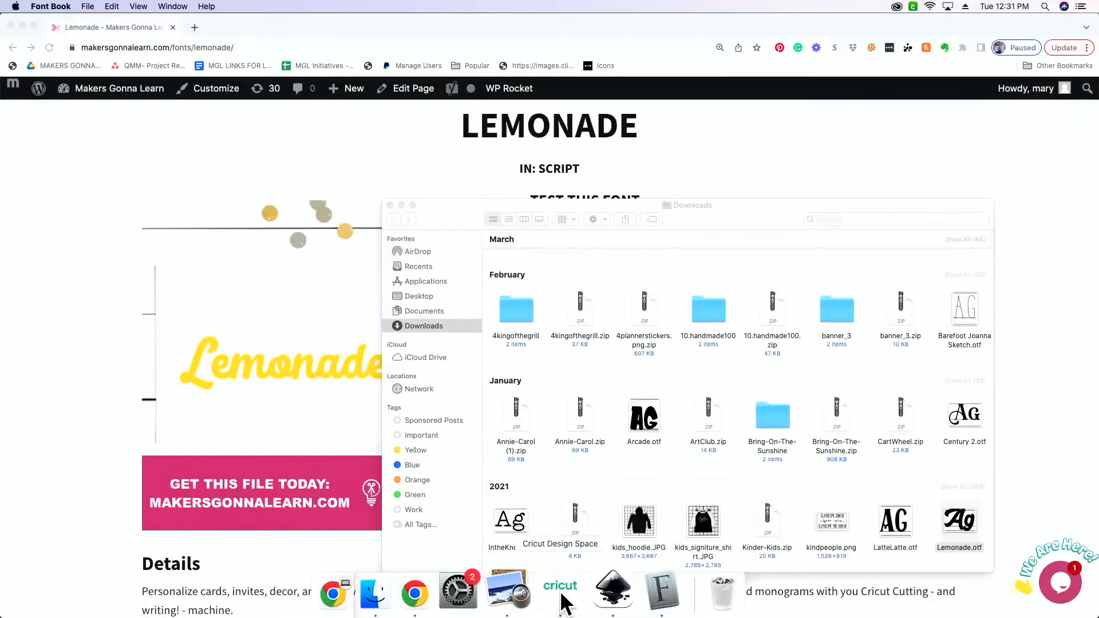
Step: Switch to Cricut Design Space and save the Custom Onesie project
{"action": "left_click", "coordinate": [561, 595]}
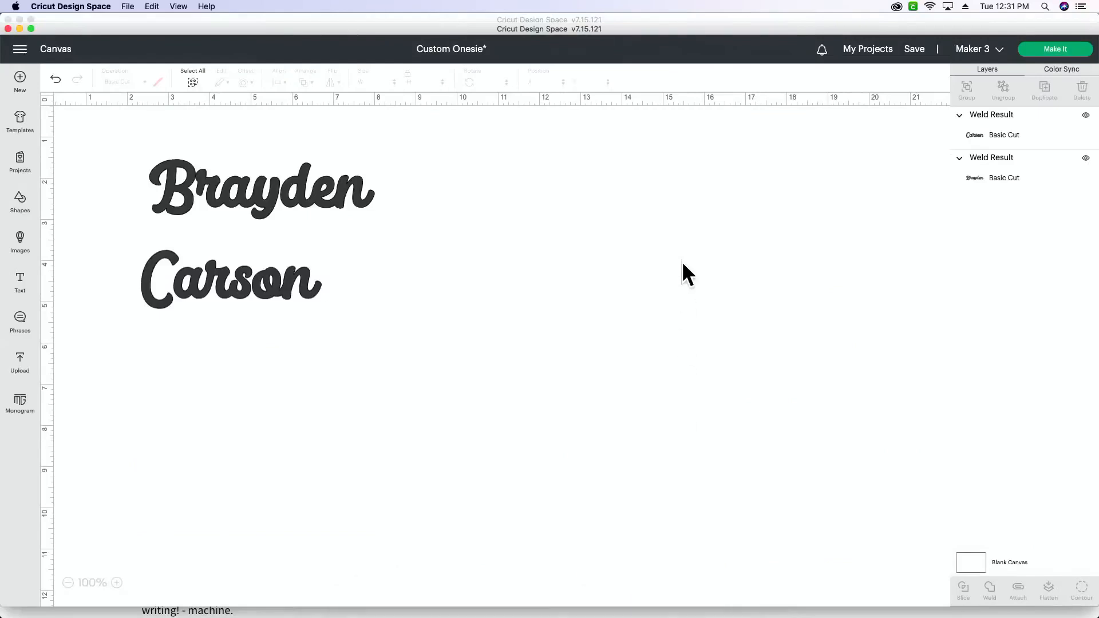
{"action": "left_click_drag", "start_coordinate": [637, 28], "coordinate": [638, 21]}
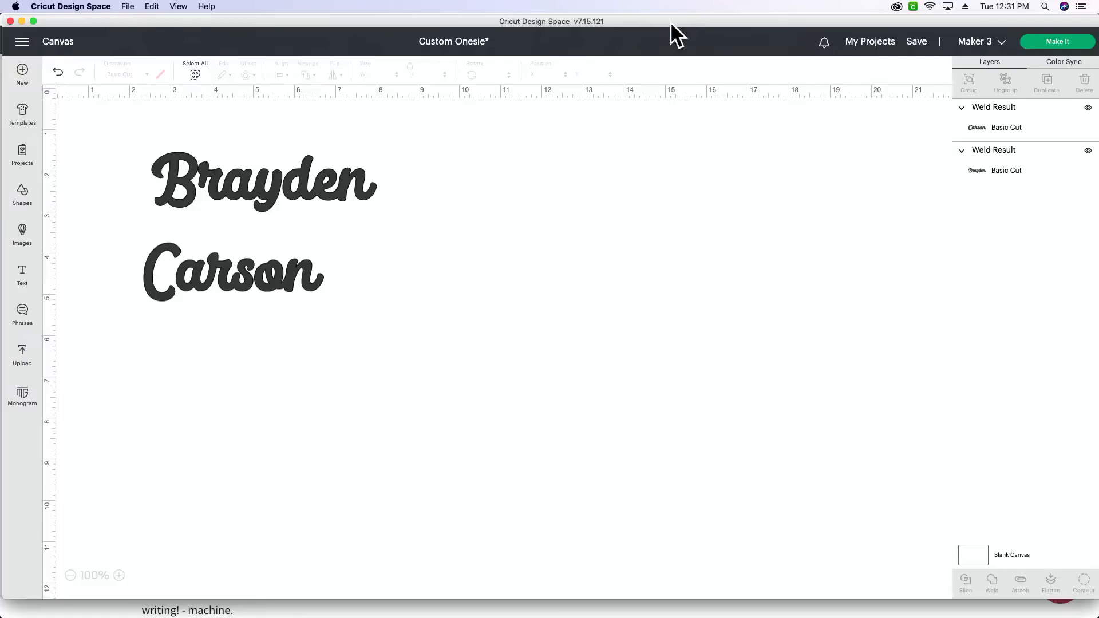
{"action": "left_click", "coordinate": [916, 41]}
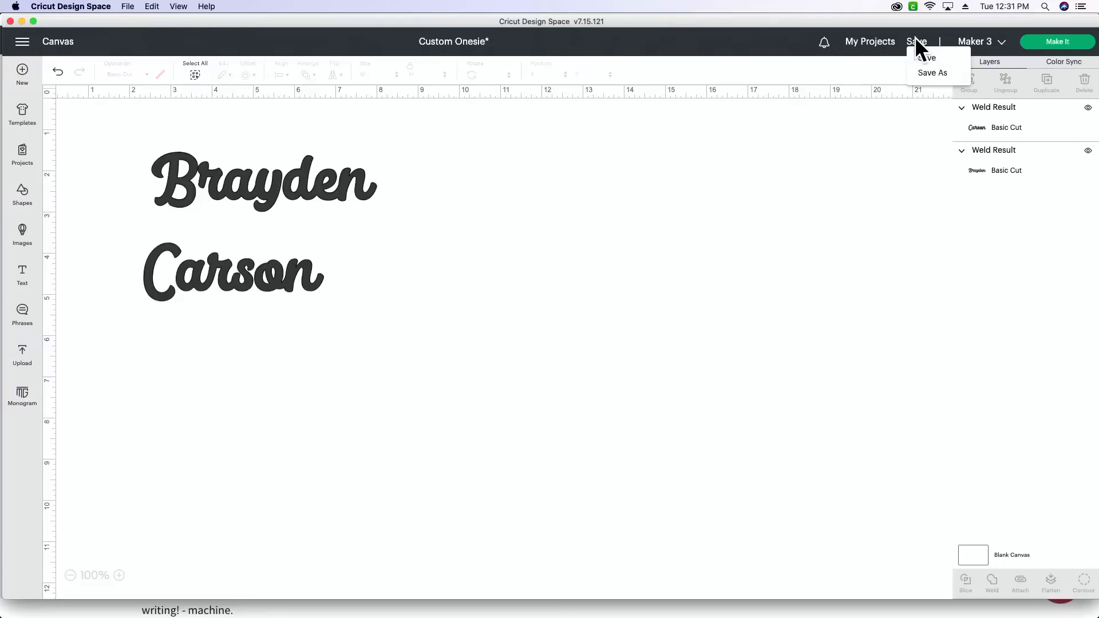
{"action": "left_click", "coordinate": [928, 58]}
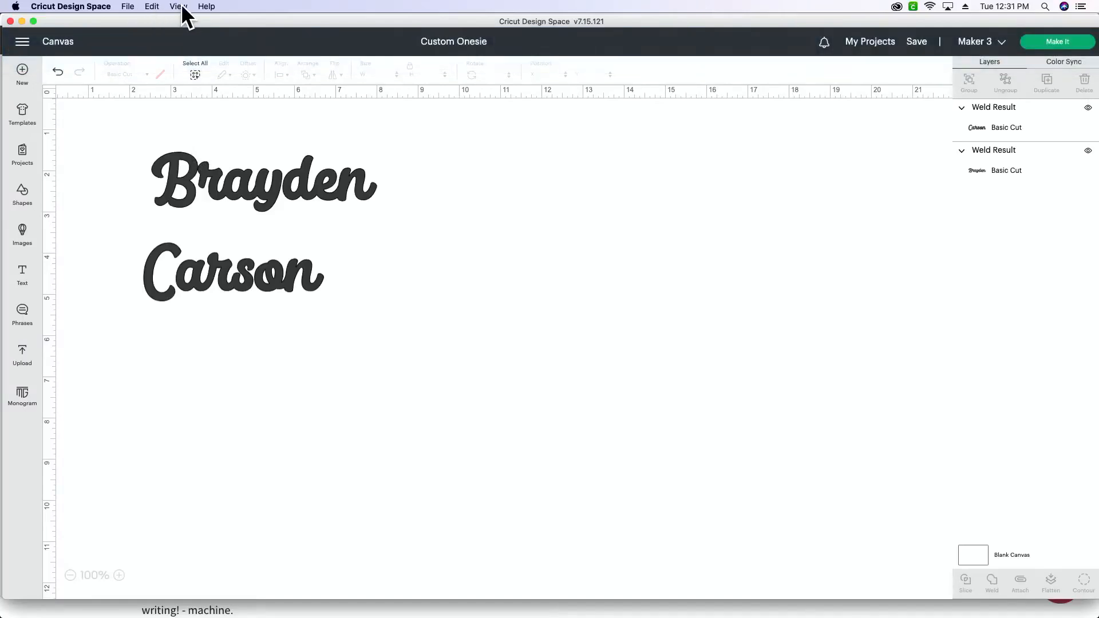
Step: Add a text box and search the Cricut and system fonts for "lemon"
{"action": "left_click", "coordinate": [179, 6]}
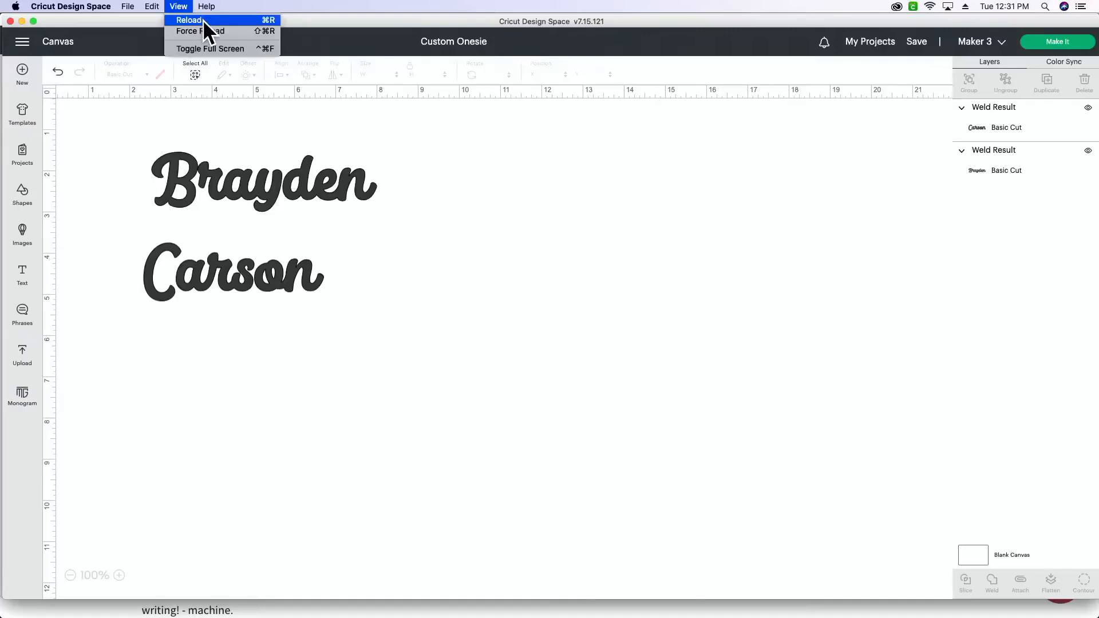
{"action": "left_click", "coordinate": [99, 97]}
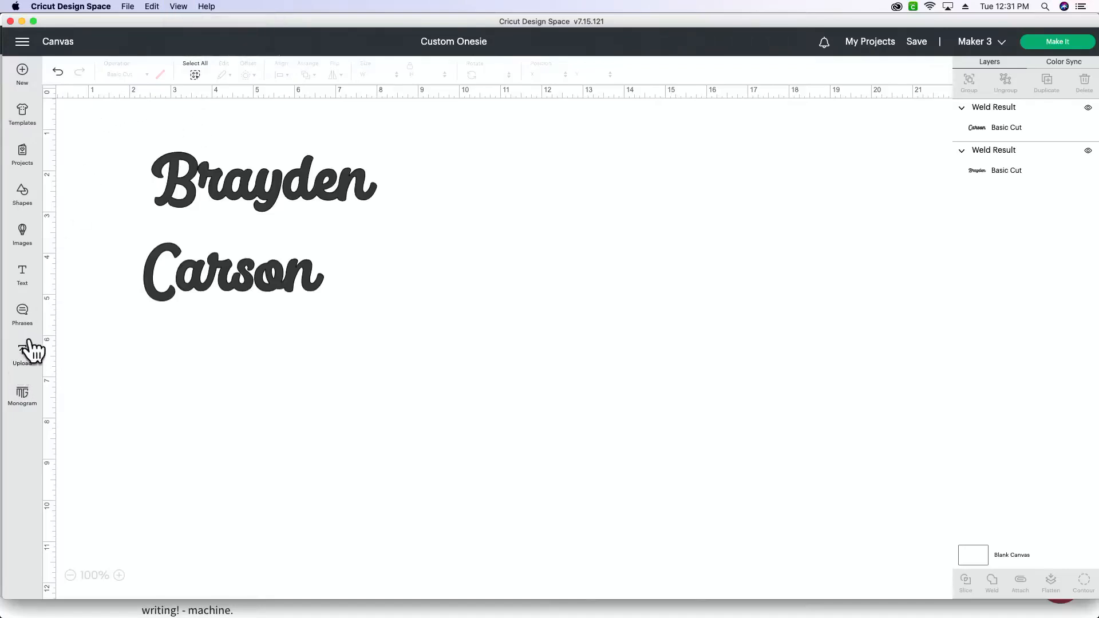
{"action": "left_click", "coordinate": [24, 278]}
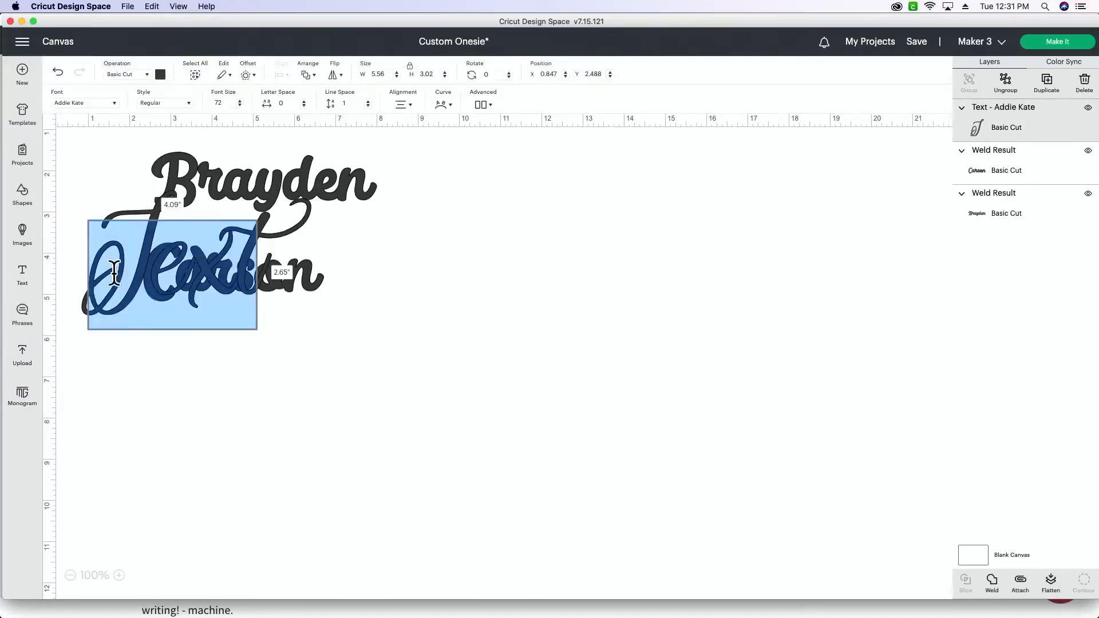
{"action": "left_click", "coordinate": [86, 101]}
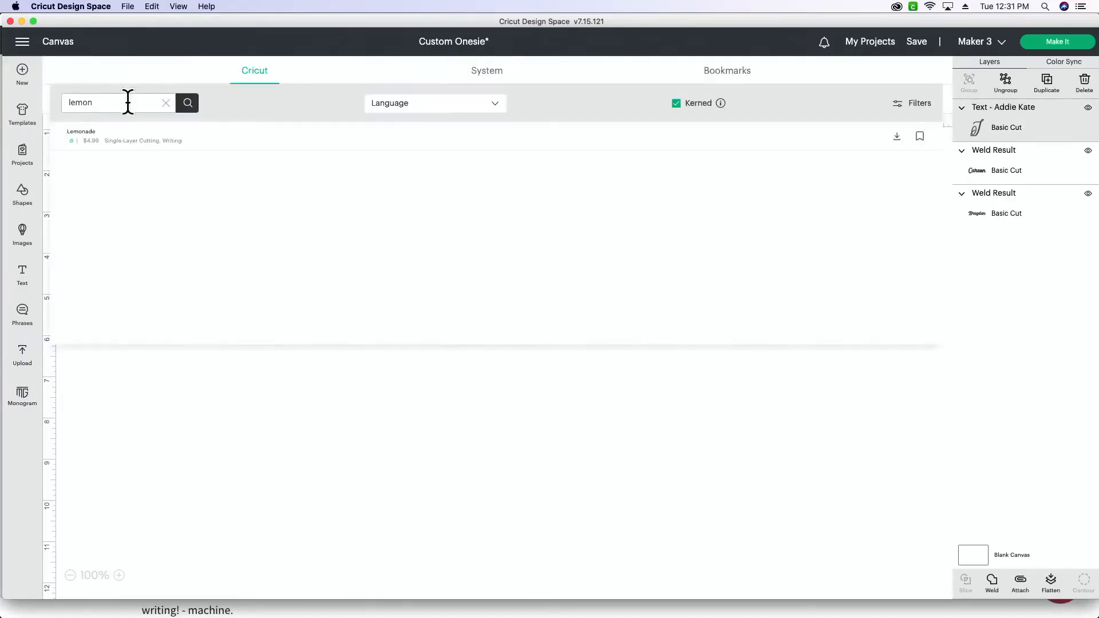
{"action": "left_click", "coordinate": [494, 71]}
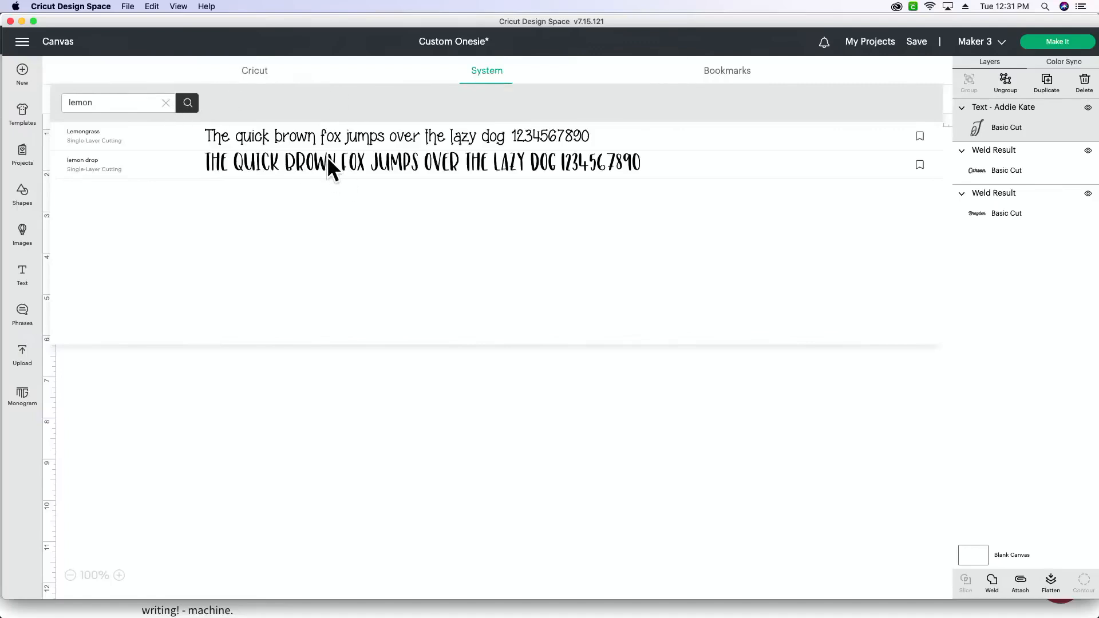
{"action": "left_click", "coordinate": [377, 473]}
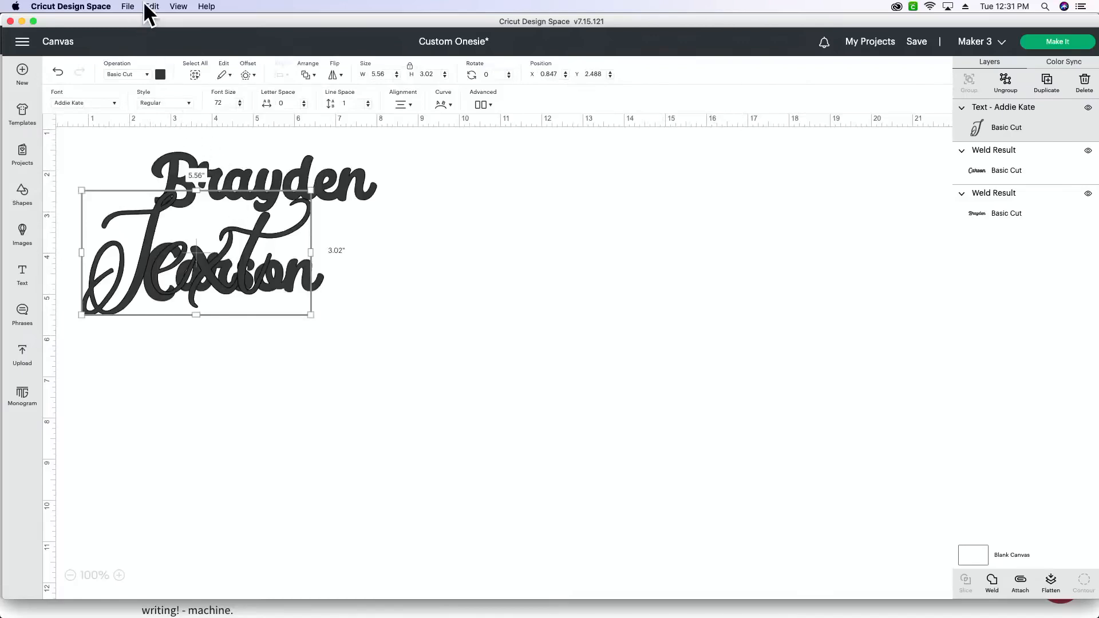
Step: Reload the project and add a text box using the Lemonade system font, found by searching for "lemon"
{"action": "left_click", "coordinate": [178, 6]}
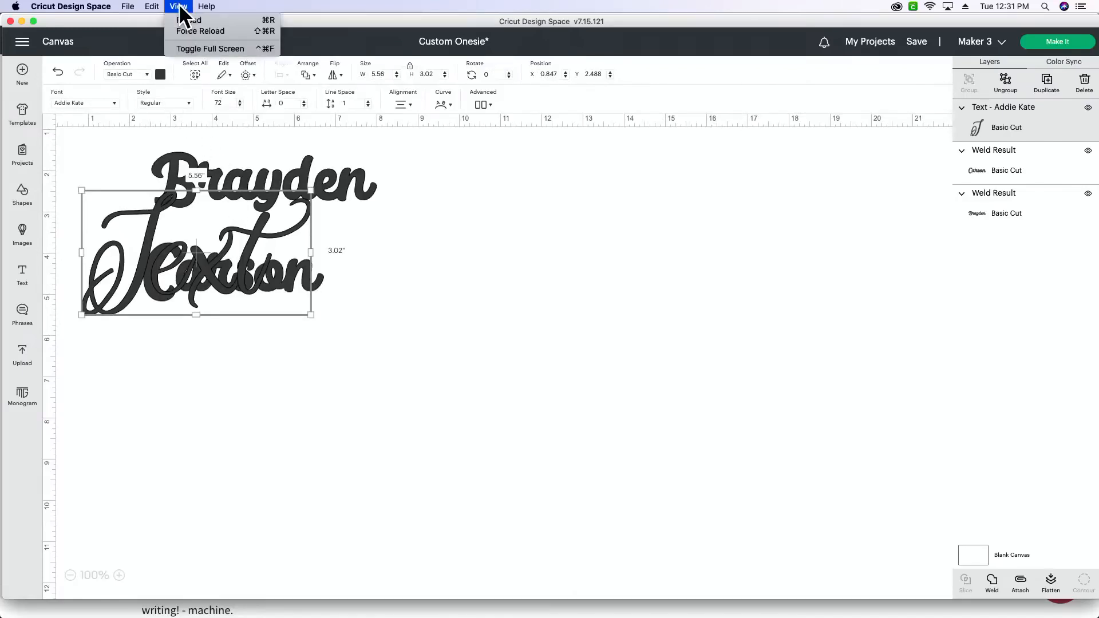
{"action": "left_click", "coordinate": [216, 22]}
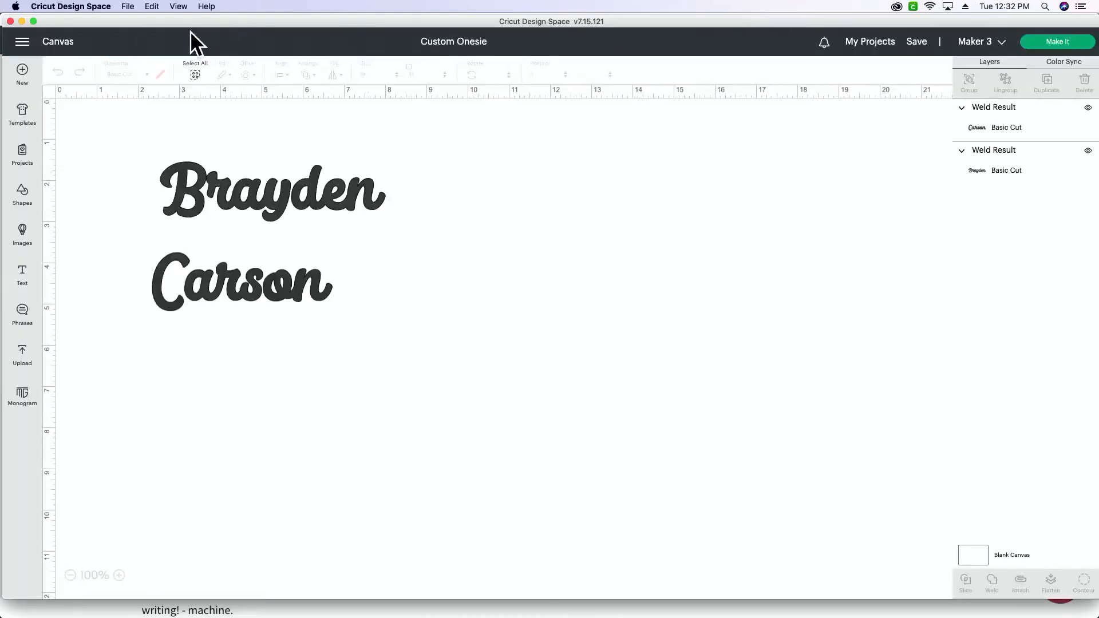
{"action": "left_click", "coordinate": [23, 277]}
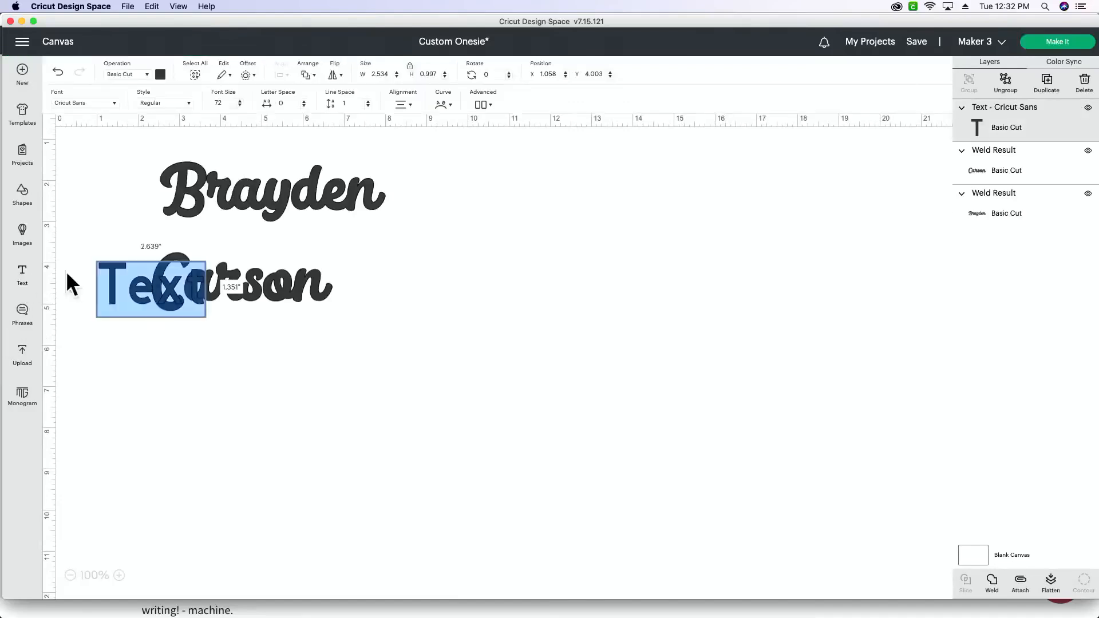
{"action": "left_click", "coordinate": [87, 100]}
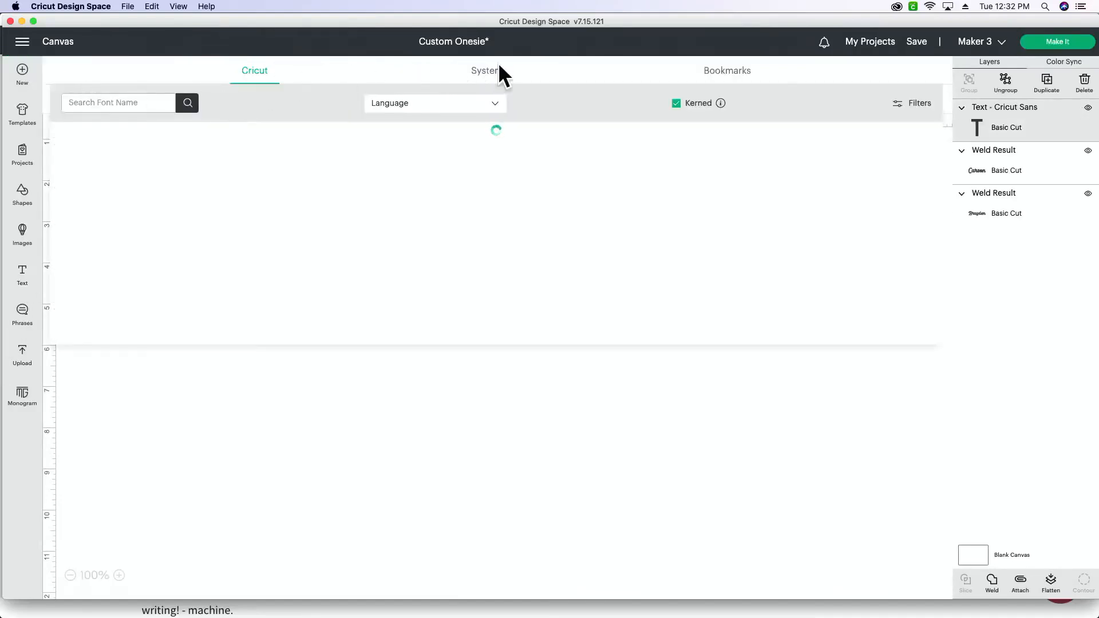
{"action": "left_click", "coordinate": [487, 72]}
{"action": "left_click", "coordinate": [169, 102]}
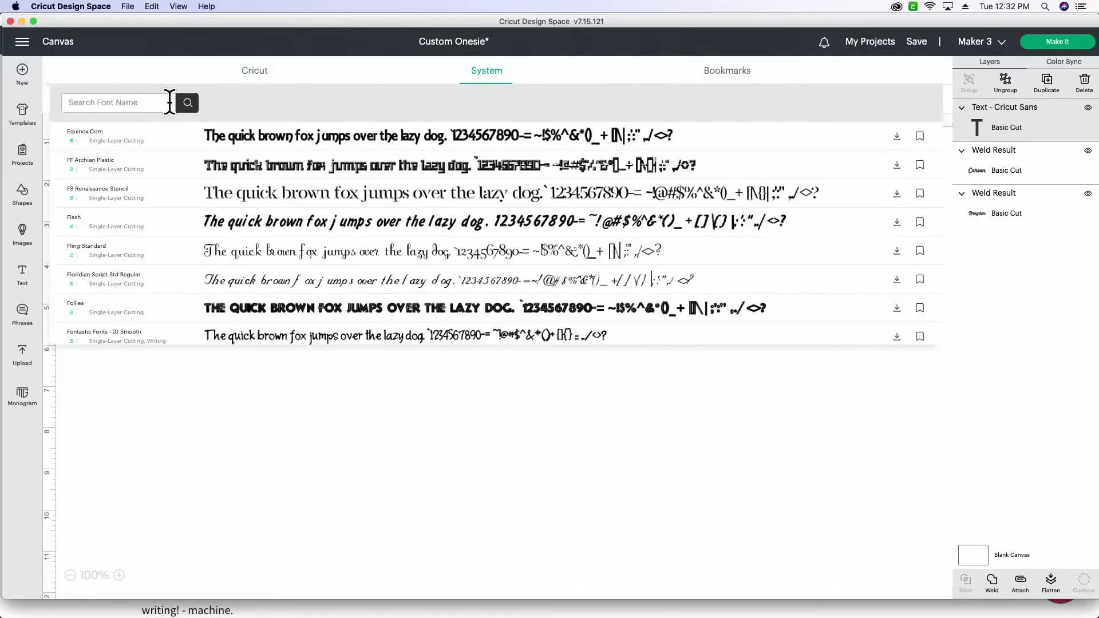
{"action": "type", "text": "lemon"}
{"action": "left_click", "coordinate": [440, 135]}
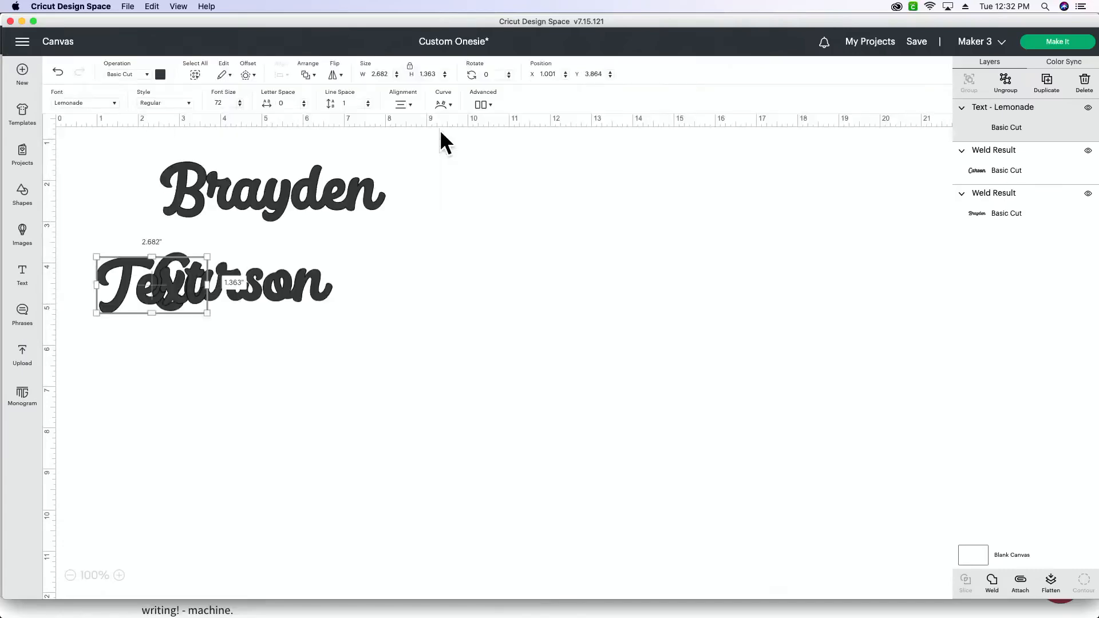
Step: Move the Lemonade text box to empty canvas at about X 9, Y 4.9 and replace its placeholder with a short first name
{"action": "left_click_drag", "start_coordinate": [154, 289], "coordinate": [484, 331]}
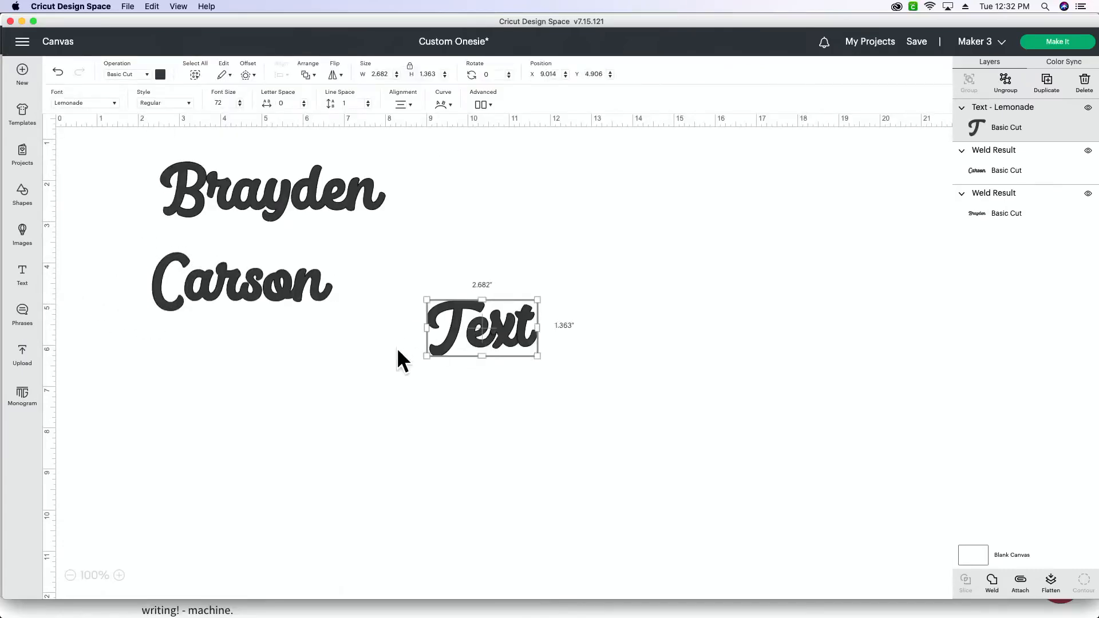
{"action": "double_click", "coordinate": [504, 324]}
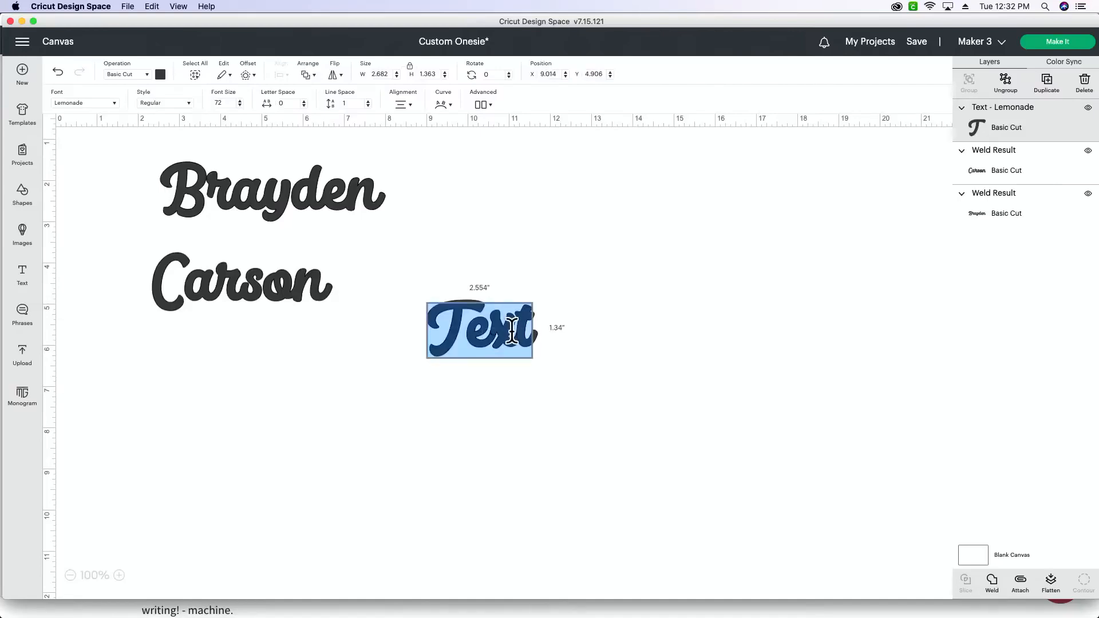
{"action": "type", "text": "R"}
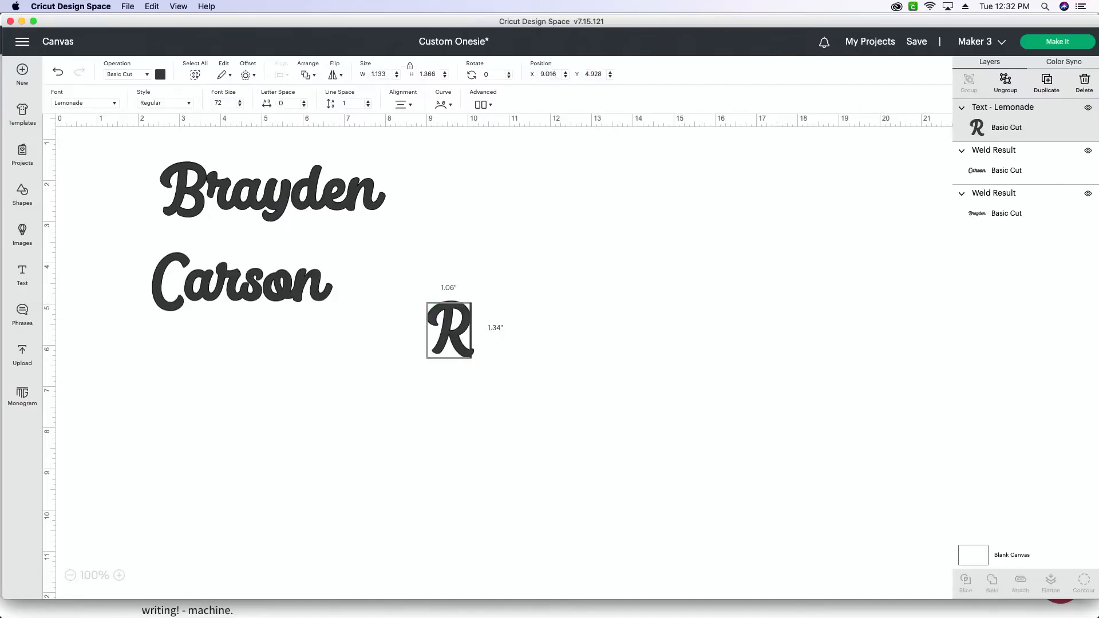
{"action": "type", "text": "uby"}
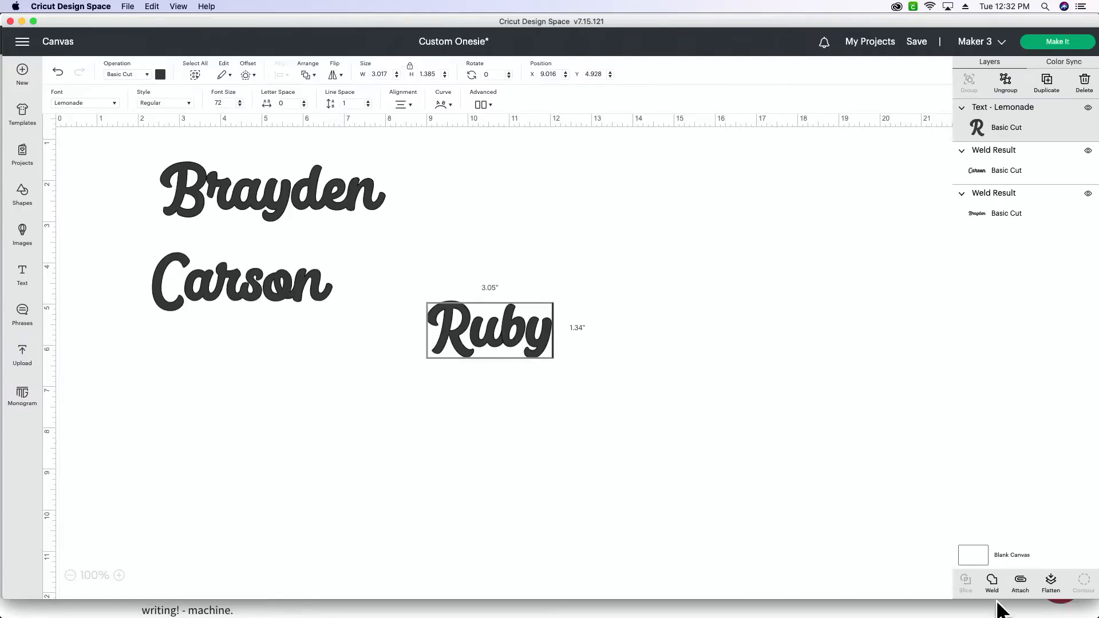
Step: Enlarge the new Lemonade name to about 4.05 by 1.86 inches and weld its letters together
{"action": "scroll", "coordinate": [562, 370], "scroll_direction": "right", "scroll_amount": 1}
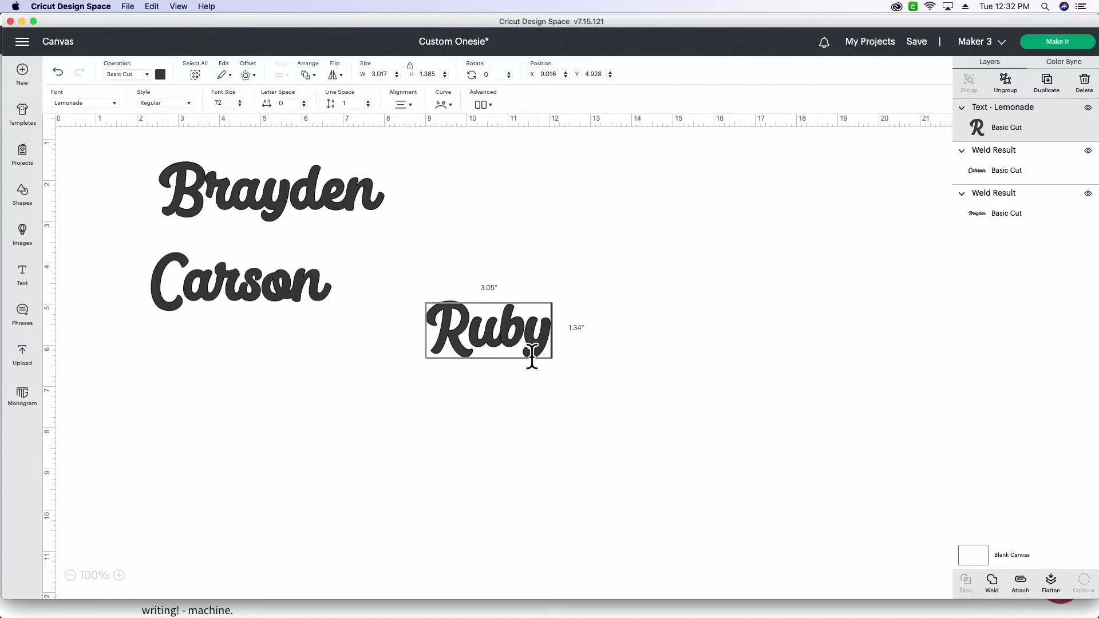
{"action": "left_click", "coordinate": [524, 373]}
{"action": "left_click", "coordinate": [507, 341]}
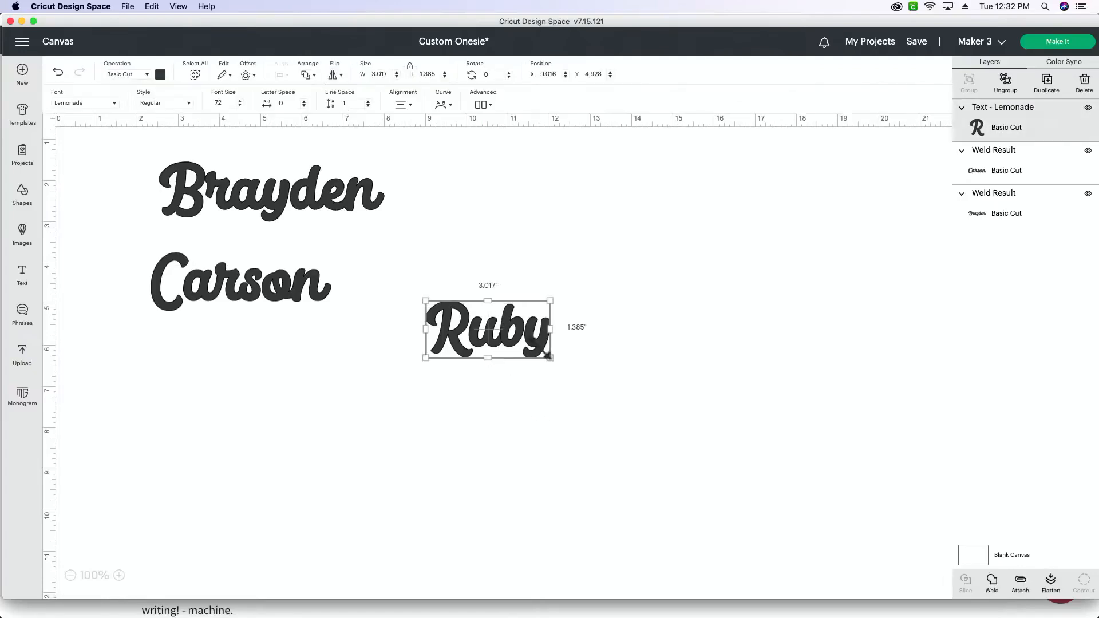
{"action": "left_click_drag", "start_coordinate": [548, 357], "coordinate": [592, 378]}
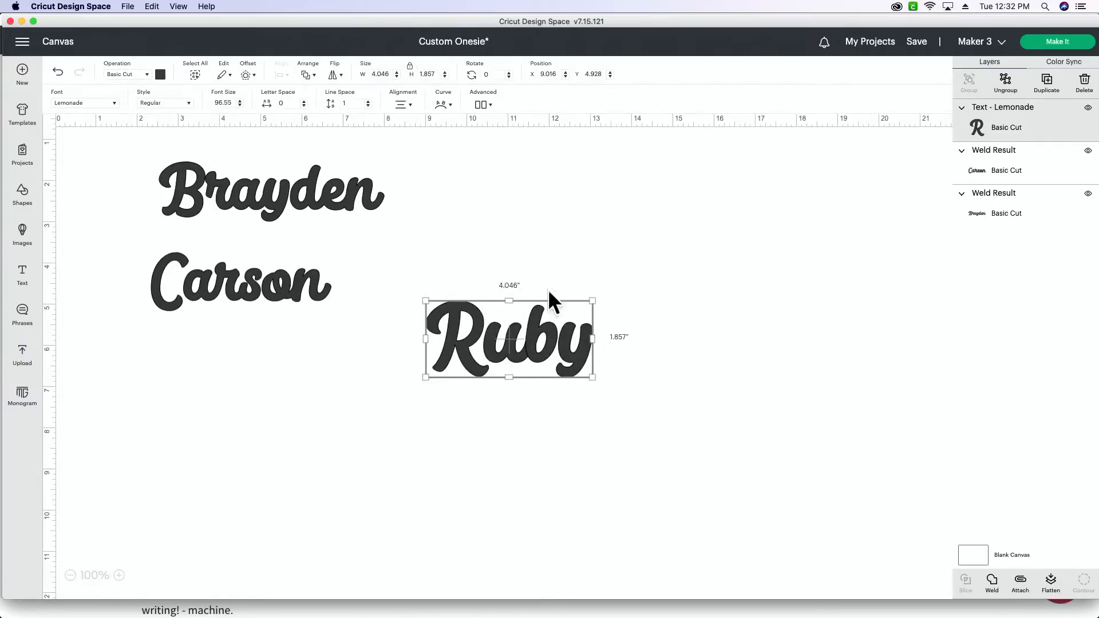
{"action": "left_click", "coordinate": [1000, 595]}
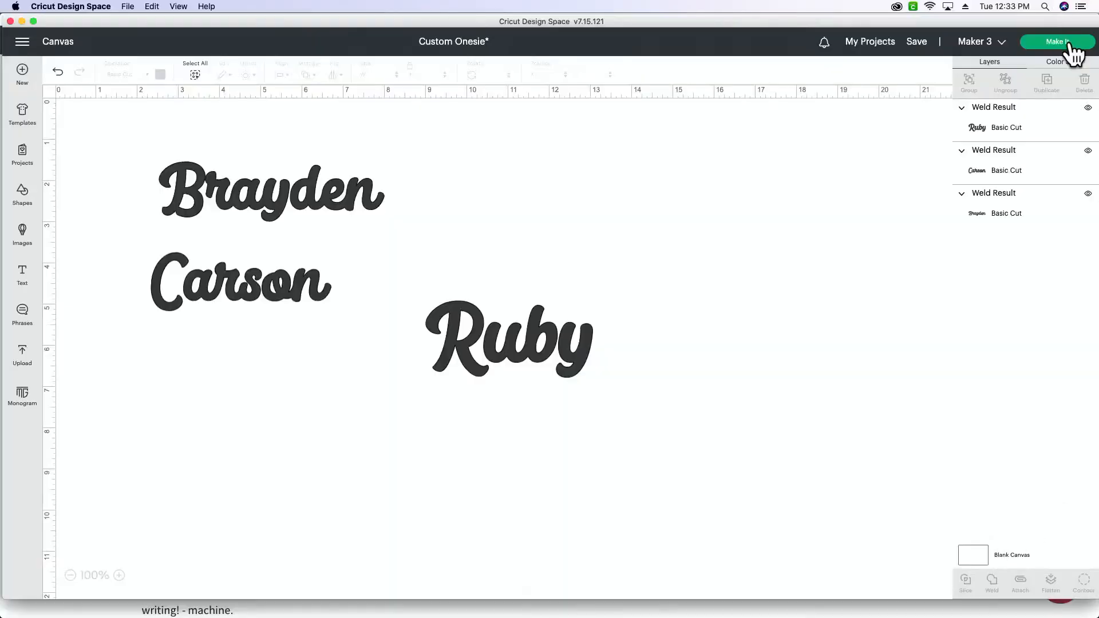
Step: Send the project to mat preparation and hide the two older names, keeping only the new name on the mat
{"action": "left_click", "coordinate": [1070, 45]}
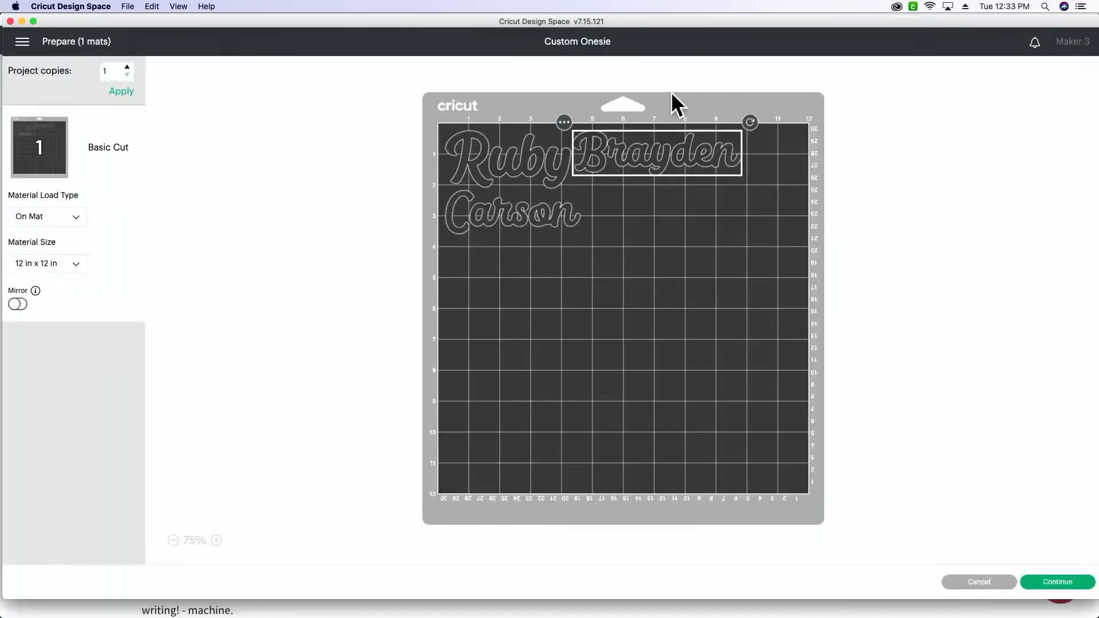
{"action": "left_click", "coordinate": [566, 123]}
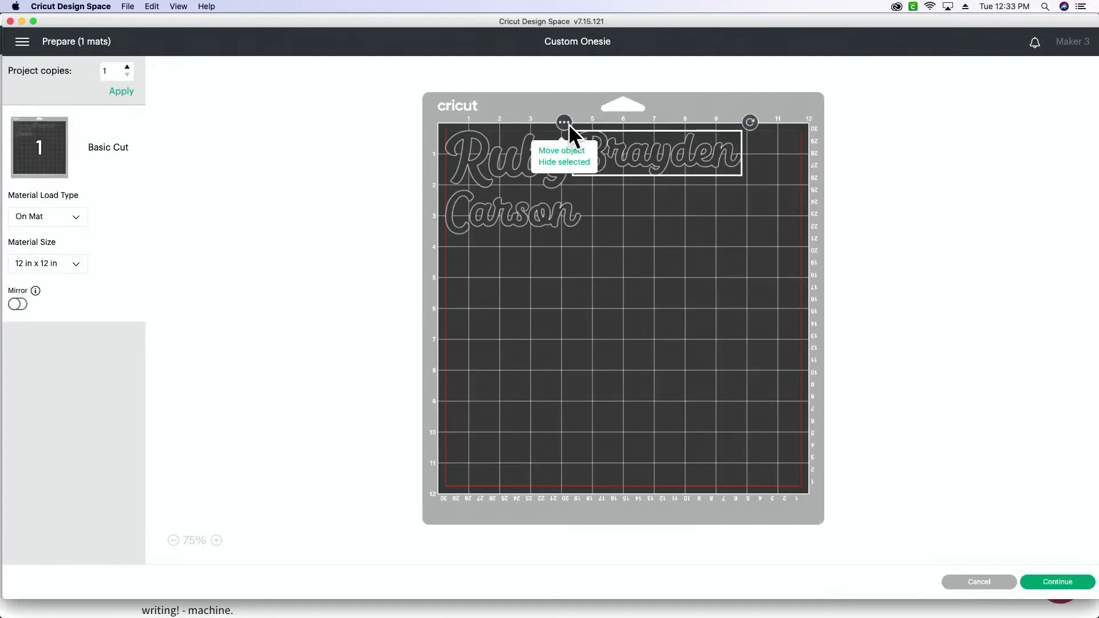
{"action": "left_click", "coordinate": [579, 162]}
{"action": "left_click", "coordinate": [465, 209]}
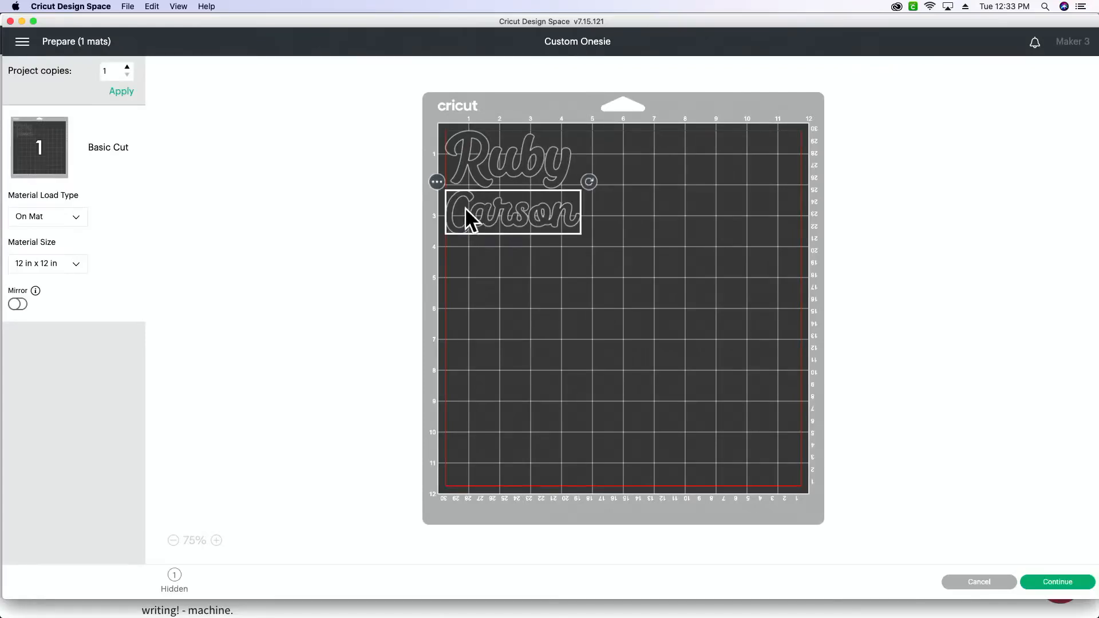
{"action": "left_click", "coordinate": [437, 182]}
{"action": "left_click", "coordinate": [454, 222]}
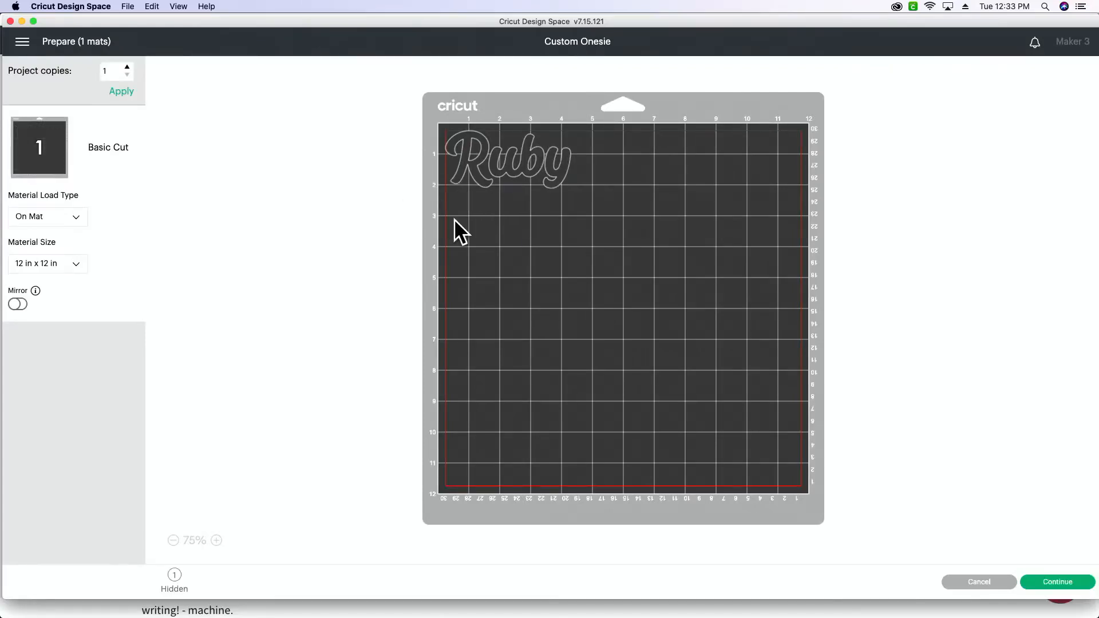
{"action": "left_click", "coordinate": [518, 173]}
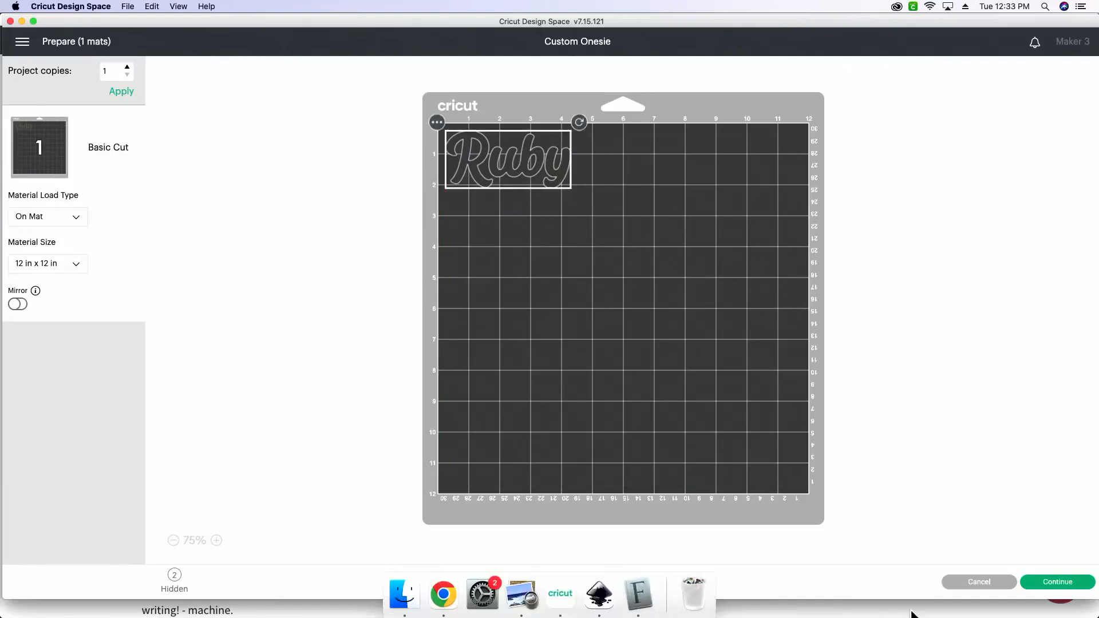
Step: Continue to the Make screen and connect the machine "Maker 3 : 0 USB"
{"action": "left_click", "coordinate": [1055, 582]}
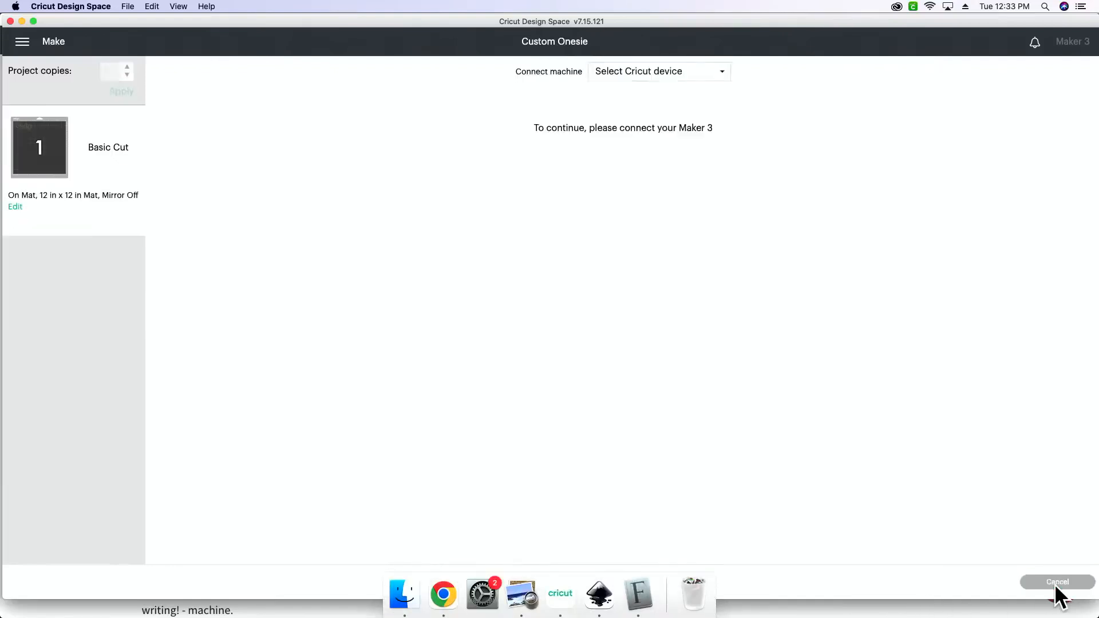
{"action": "left_click", "coordinate": [661, 71]}
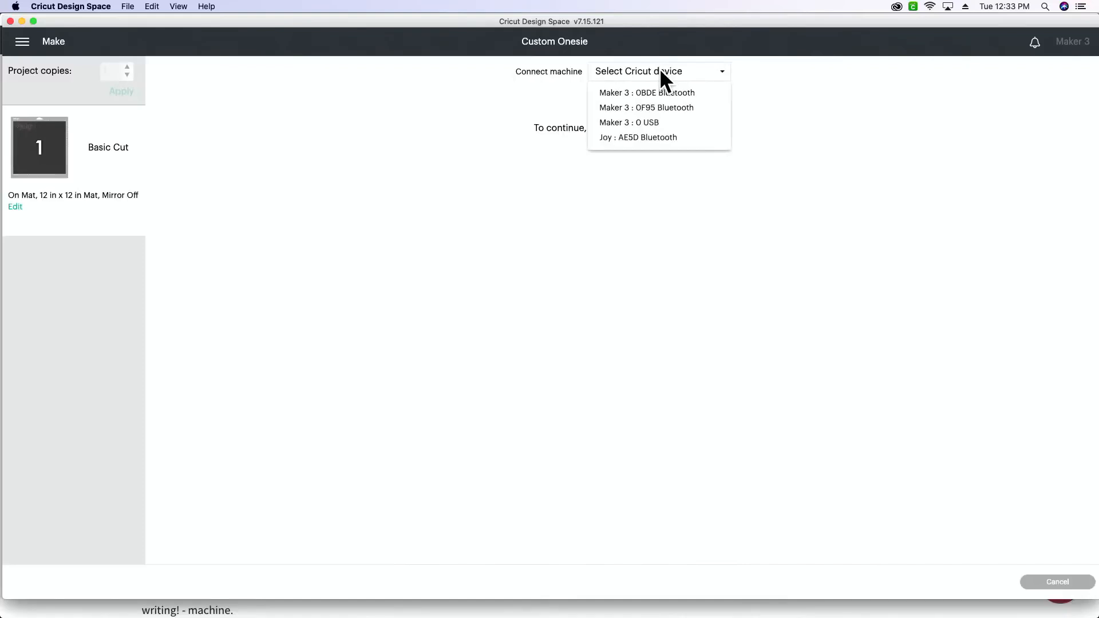
{"action": "left_click", "coordinate": [664, 122]}
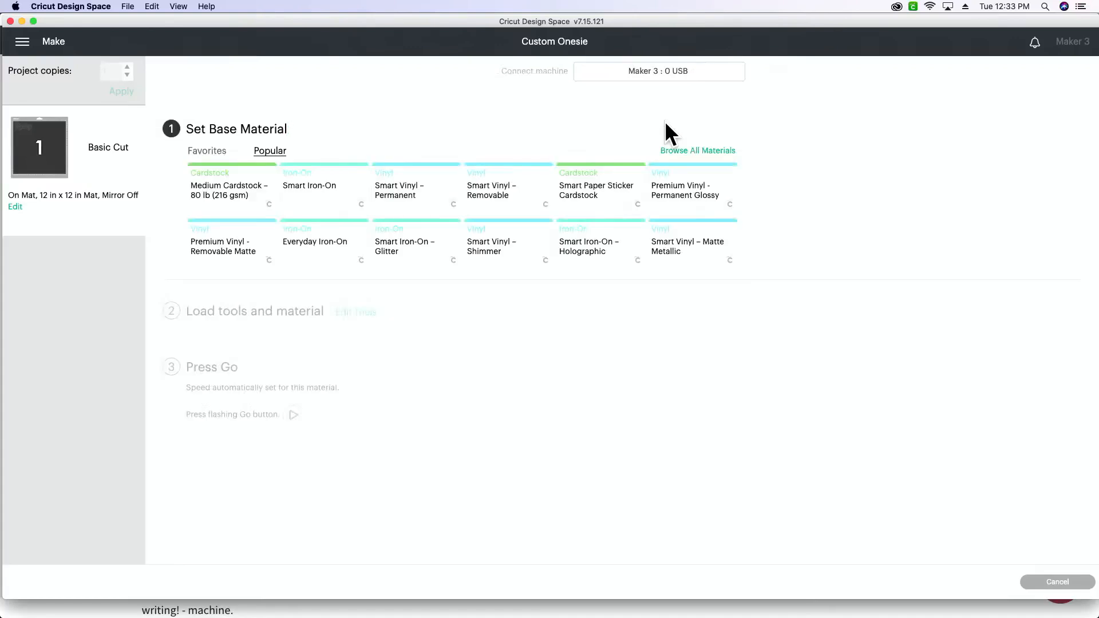
Step: Search all materials for "felt" and set the base material to Felt, Craft Bonded
{"action": "left_click", "coordinate": [710, 151]}
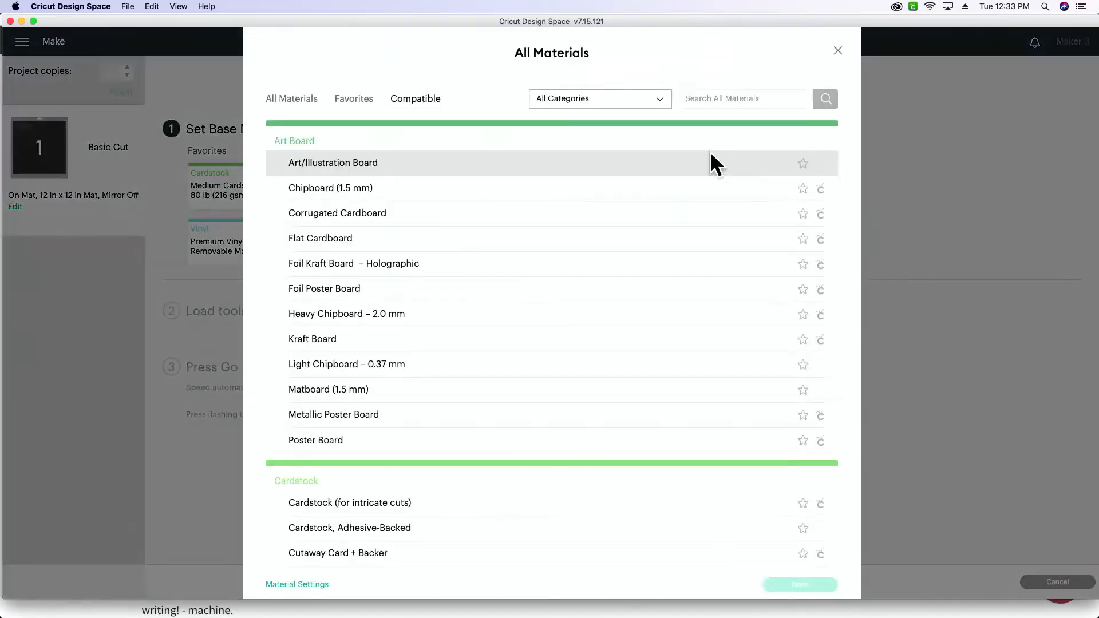
{"action": "left_click", "coordinate": [739, 103]}
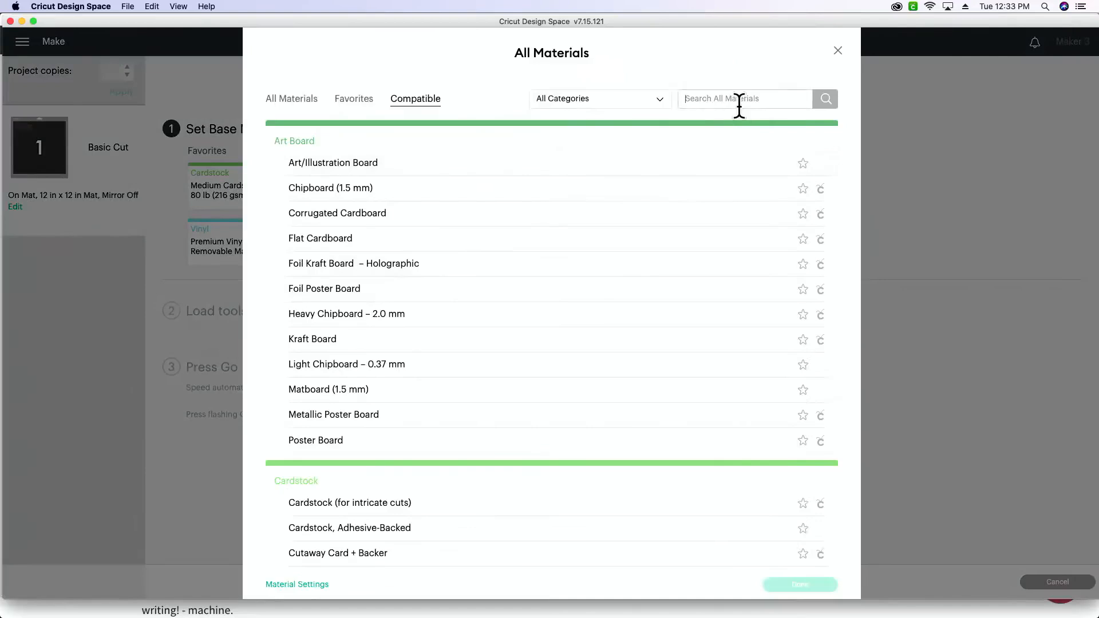
{"action": "type", "text": "felt"}
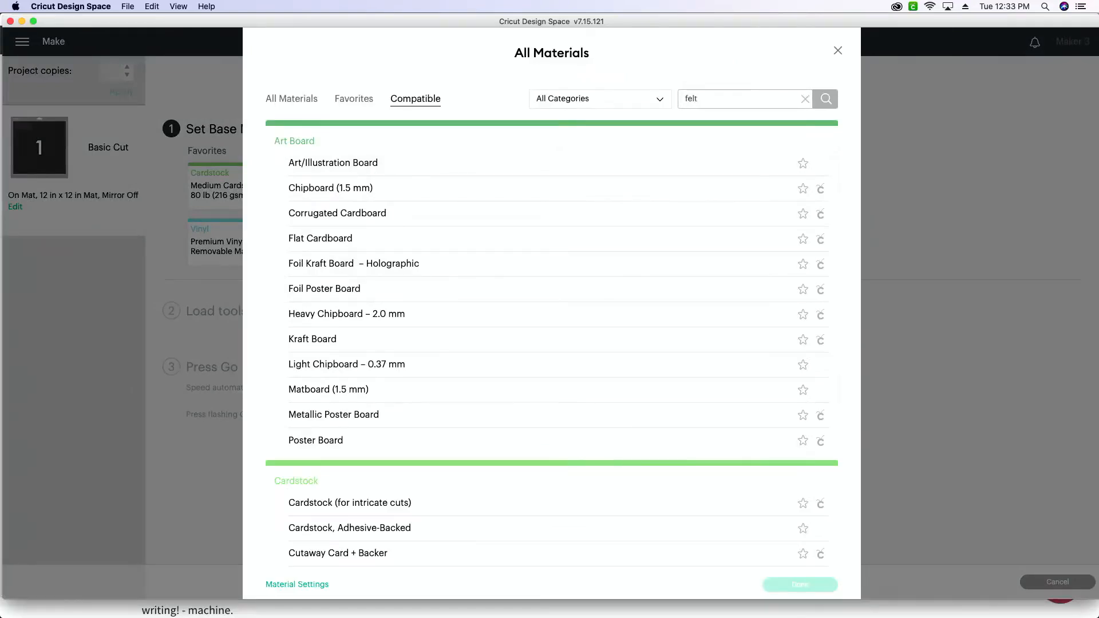
{"action": "key", "text": "Return"}
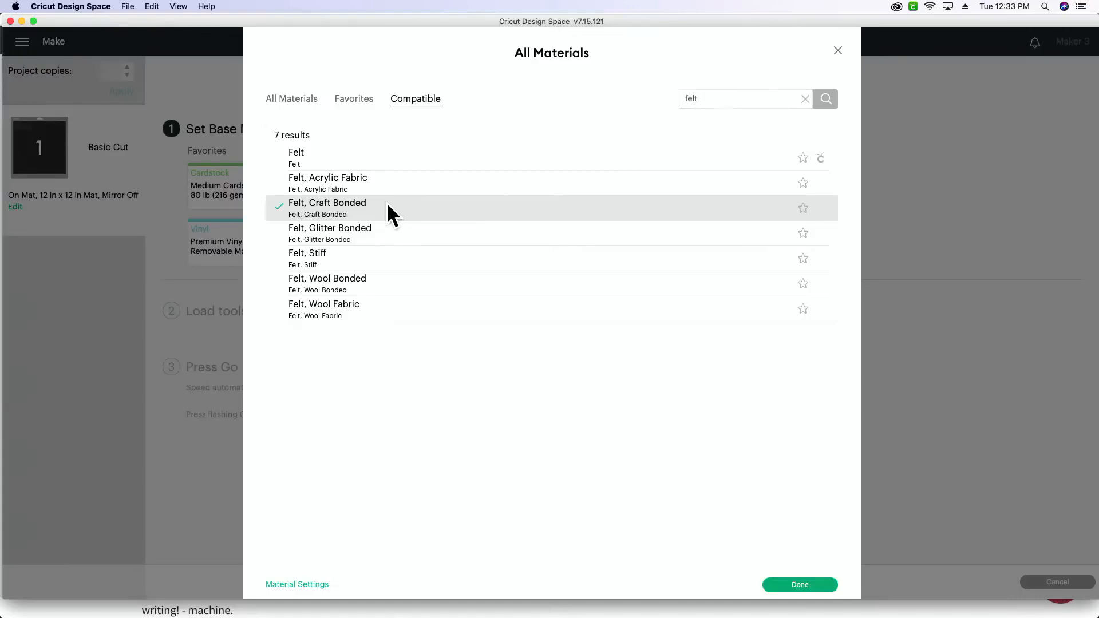
{"action": "left_click", "coordinate": [798, 587]}
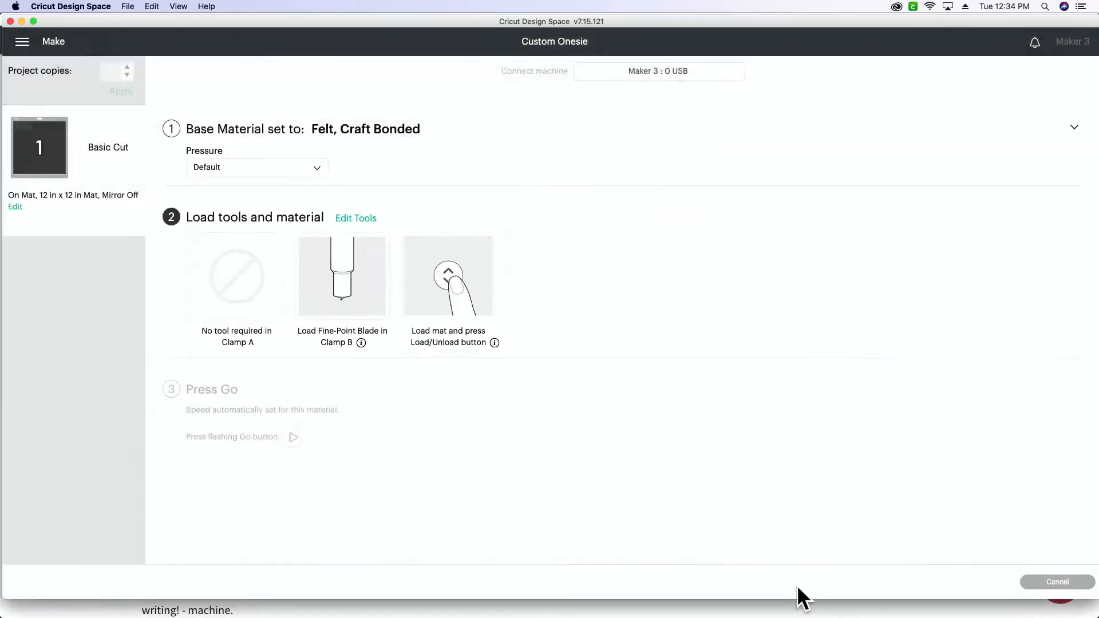
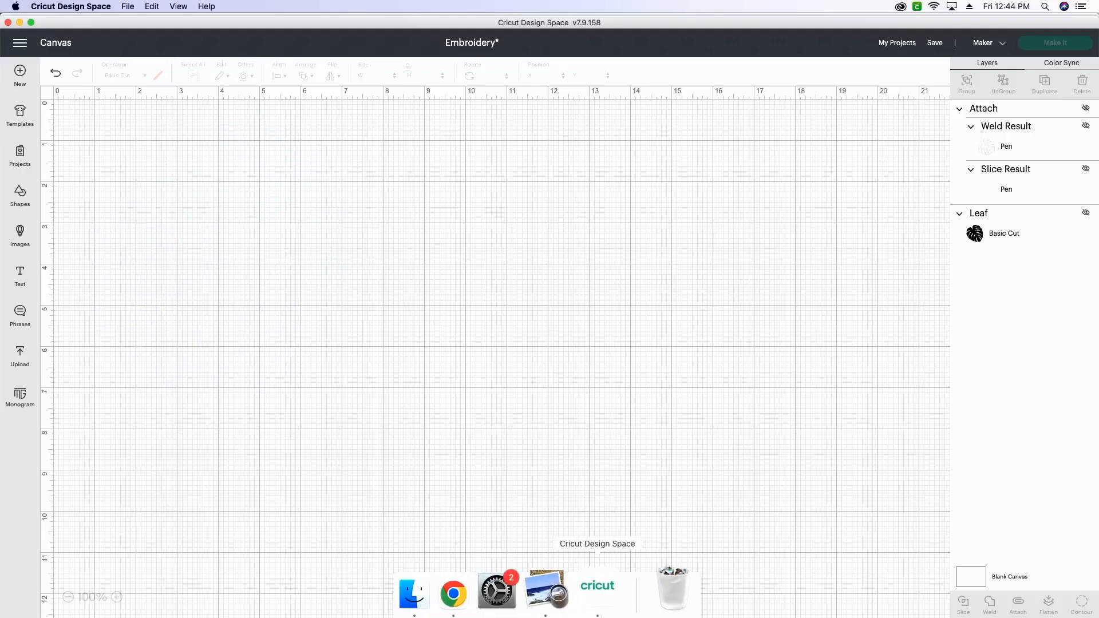
Step: Switch to Chrome and open the green monstera "Leaf" file from the leaf cut-file search results
{"action": "left_click", "coordinate": [473, 602]}
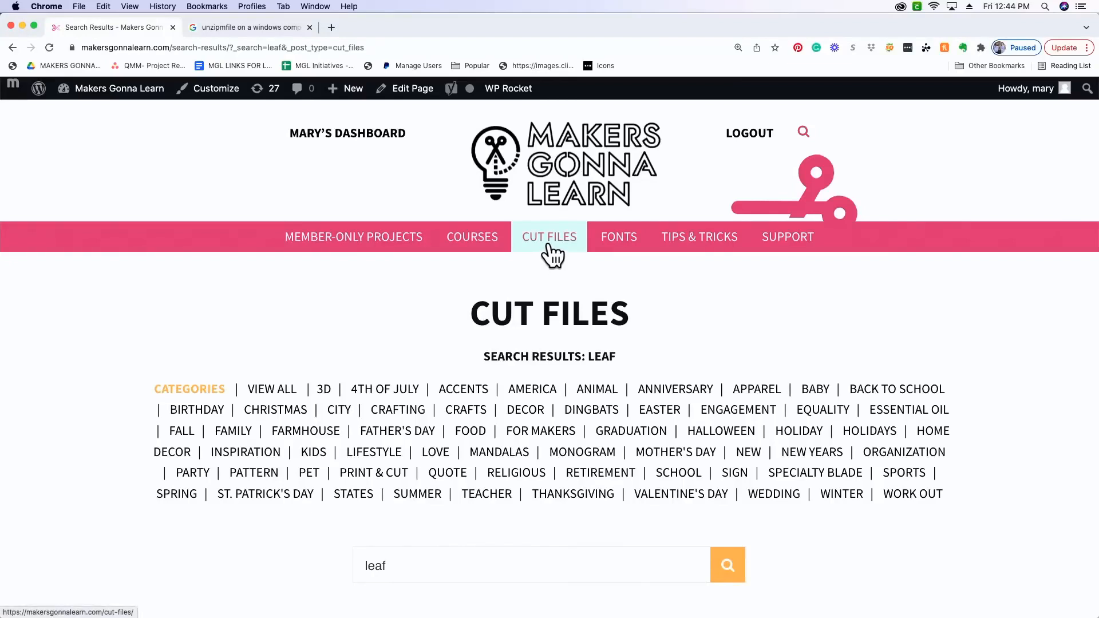
{"action": "scroll", "coordinate": [507, 520], "scroll_direction": "down", "scroll_amount": 2}
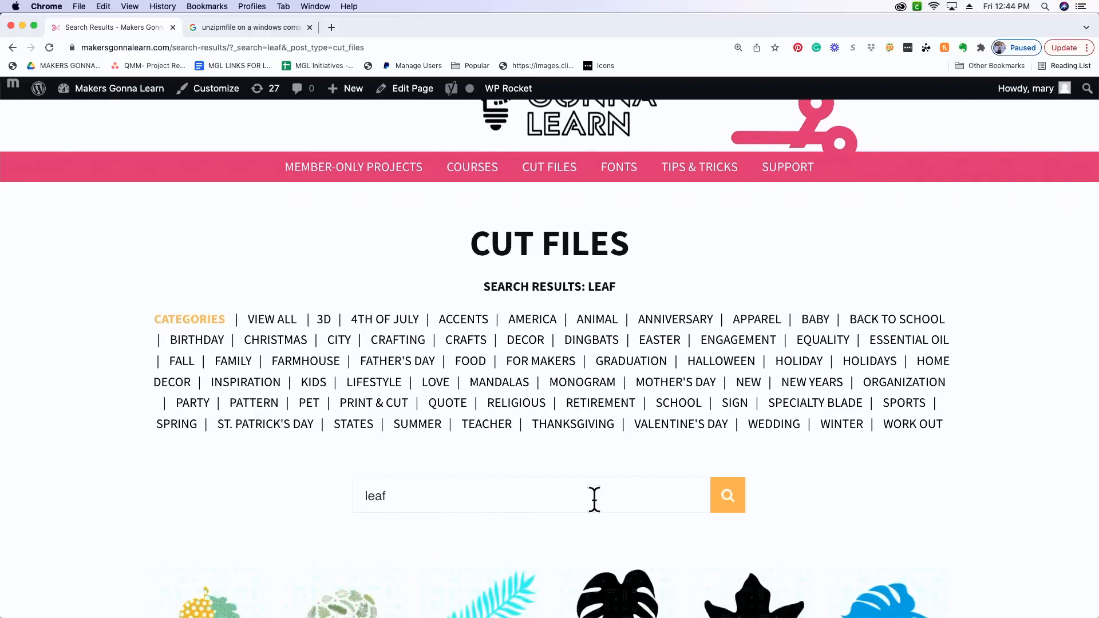
{"action": "scroll", "coordinate": [594, 498], "scroll_direction": "down", "scroll_amount": 5}
{"action": "scroll", "coordinate": [593, 500], "scroll_direction": "down", "scroll_amount": 3}
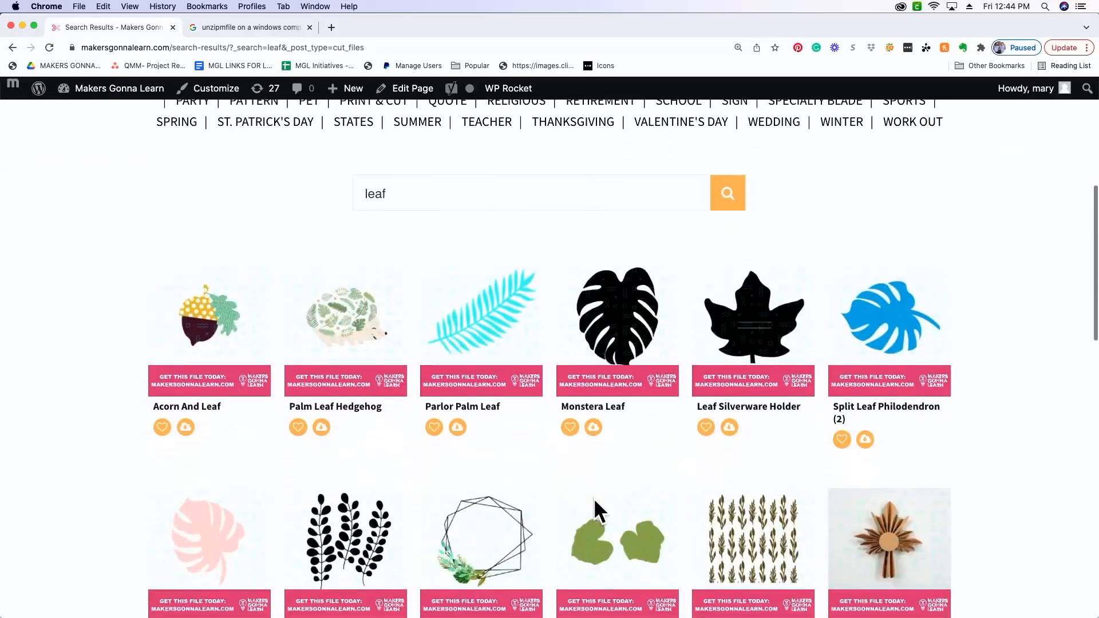
{"action": "scroll", "coordinate": [593, 498], "scroll_direction": "down", "scroll_amount": 4}
{"action": "scroll", "coordinate": [595, 507], "scroll_direction": "down", "scroll_amount": 3}
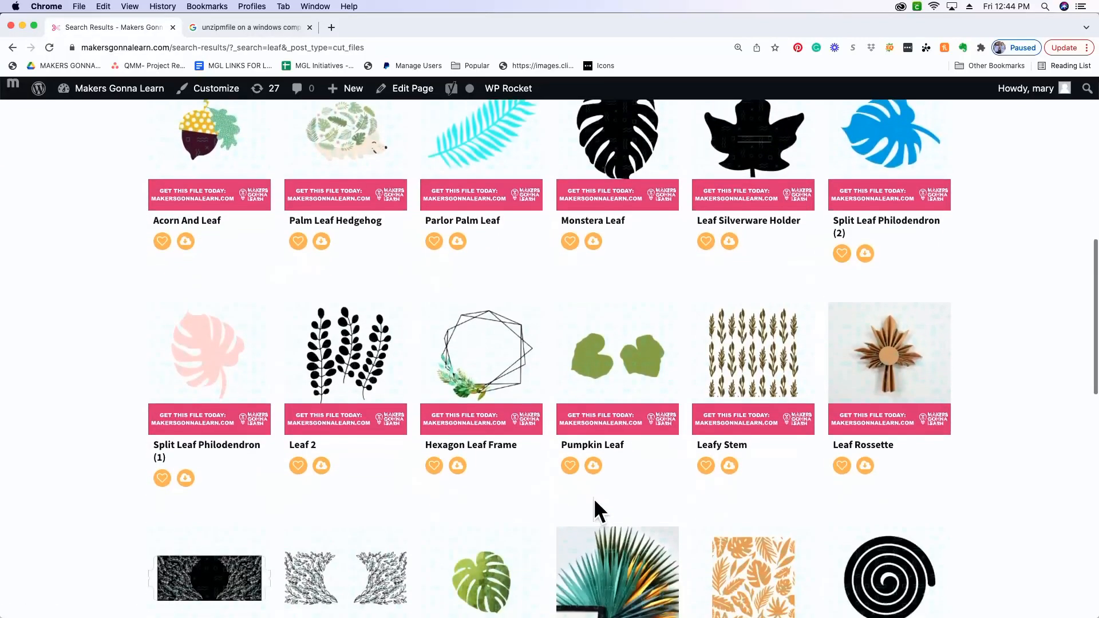
{"action": "scroll", "coordinate": [597, 511], "scroll_direction": "down", "scroll_amount": 2}
{"action": "scroll", "coordinate": [595, 512], "scroll_direction": "down", "scroll_amount": 1}
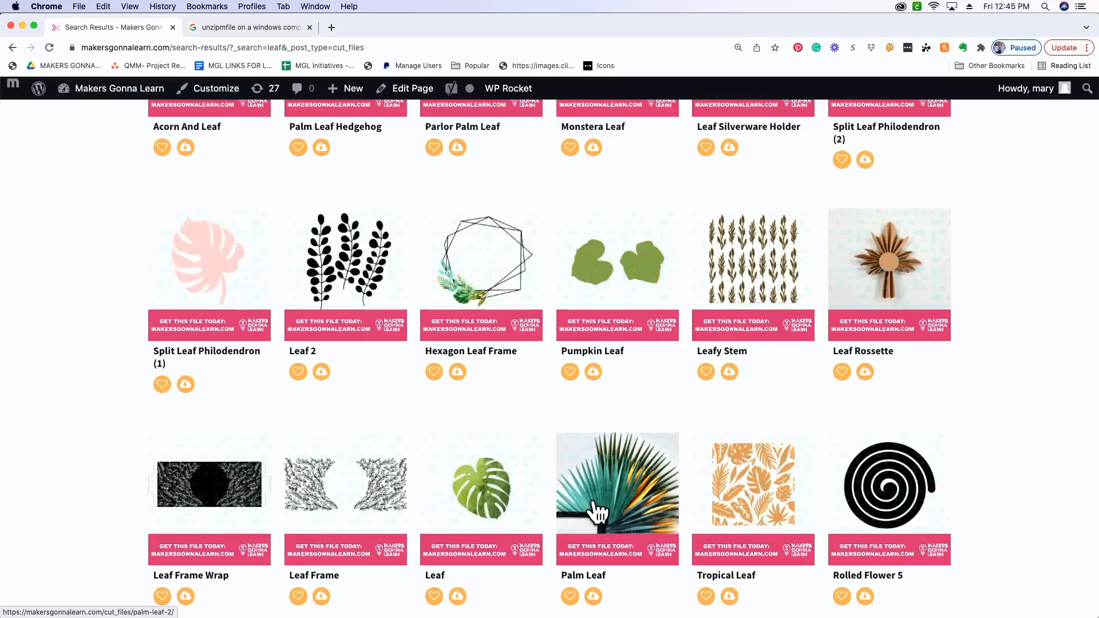
{"action": "scroll", "coordinate": [475, 510], "scroll_direction": "down", "scroll_amount": 1}
{"action": "scroll", "coordinate": [475, 509], "scroll_direction": "down", "scroll_amount": 2}
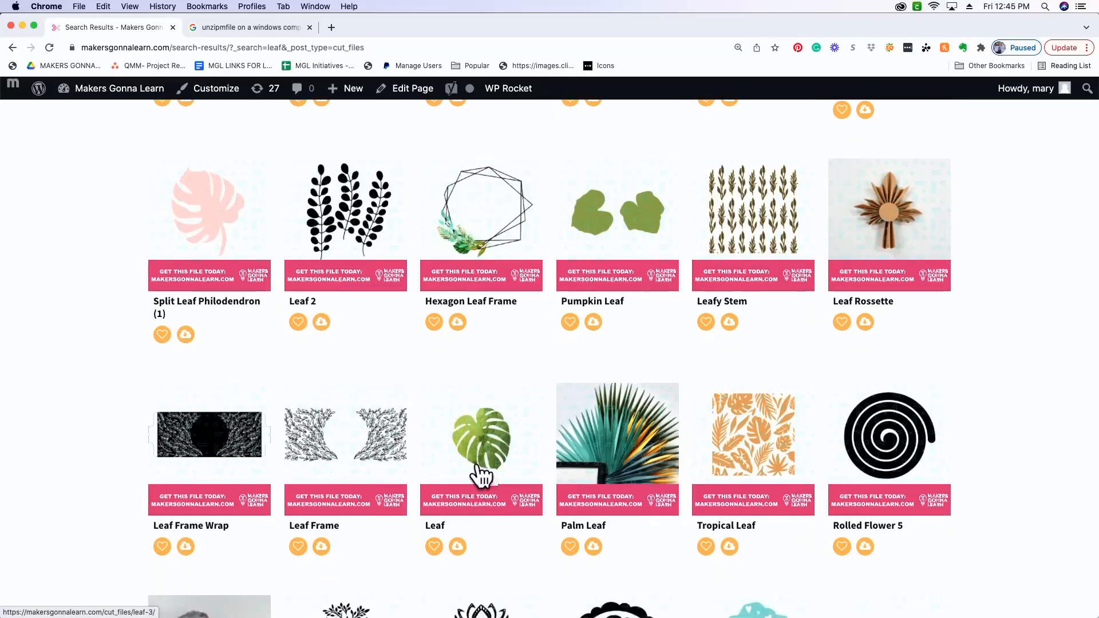
{"action": "left_click", "coordinate": [483, 474]}
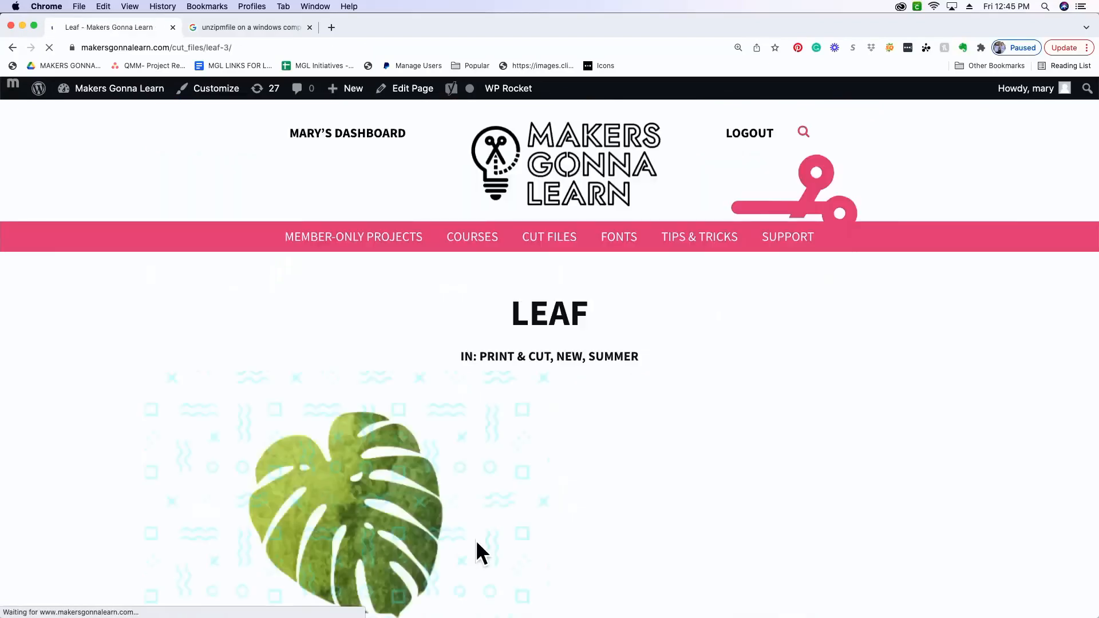
Step: Download the Leaf cut file, show it in the Downloads folder, and put the Finder window away
{"action": "scroll", "coordinate": [476, 540], "scroll_direction": "down", "scroll_amount": 10}
{"action": "left_click", "coordinate": [154, 512]}
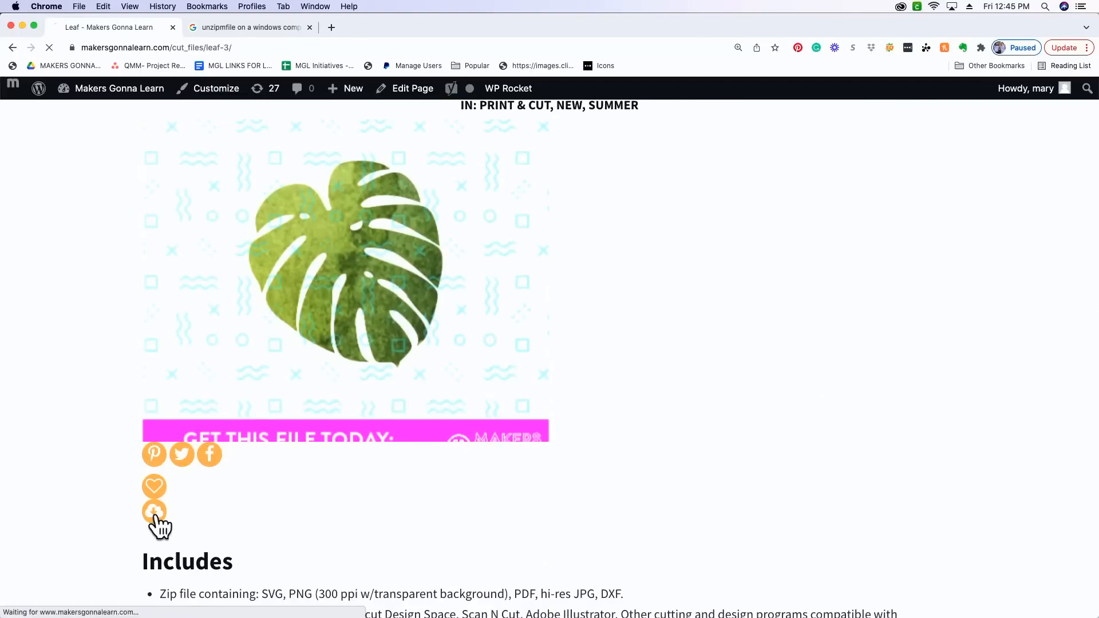
{"action": "left_click", "coordinate": [59, 612]}
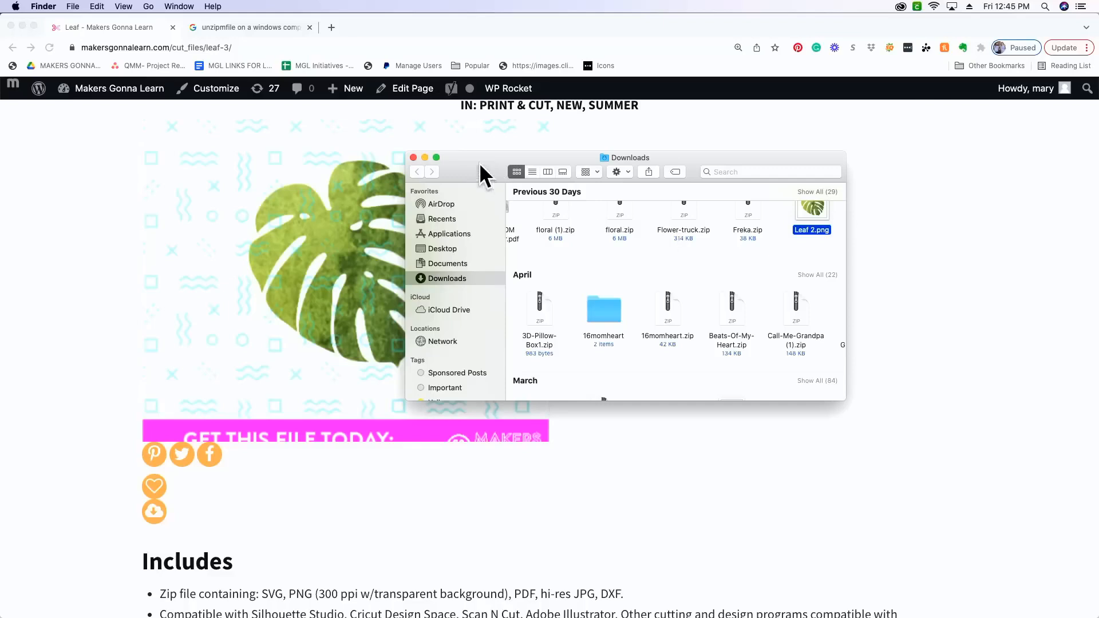
{"action": "left_click", "coordinate": [424, 157]}
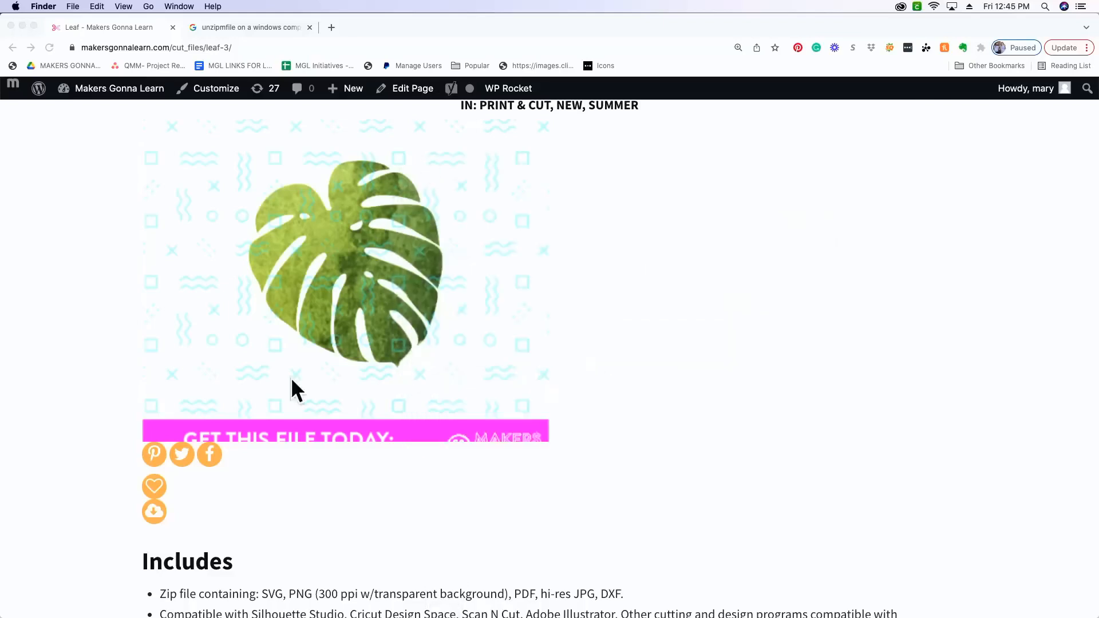
Step: Switch to Cricut Design Space and choose "Leaf 2.png" from Downloads as a new image upload
{"action": "mouse_move", "coordinate": [601, 604]}
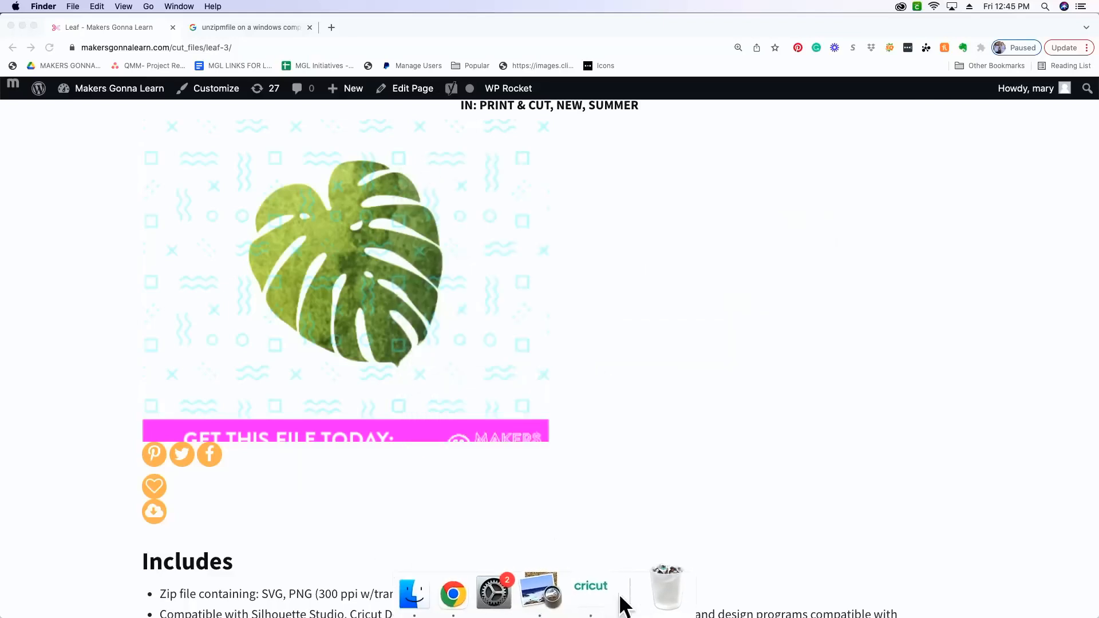
{"action": "left_click", "coordinate": [602, 604]}
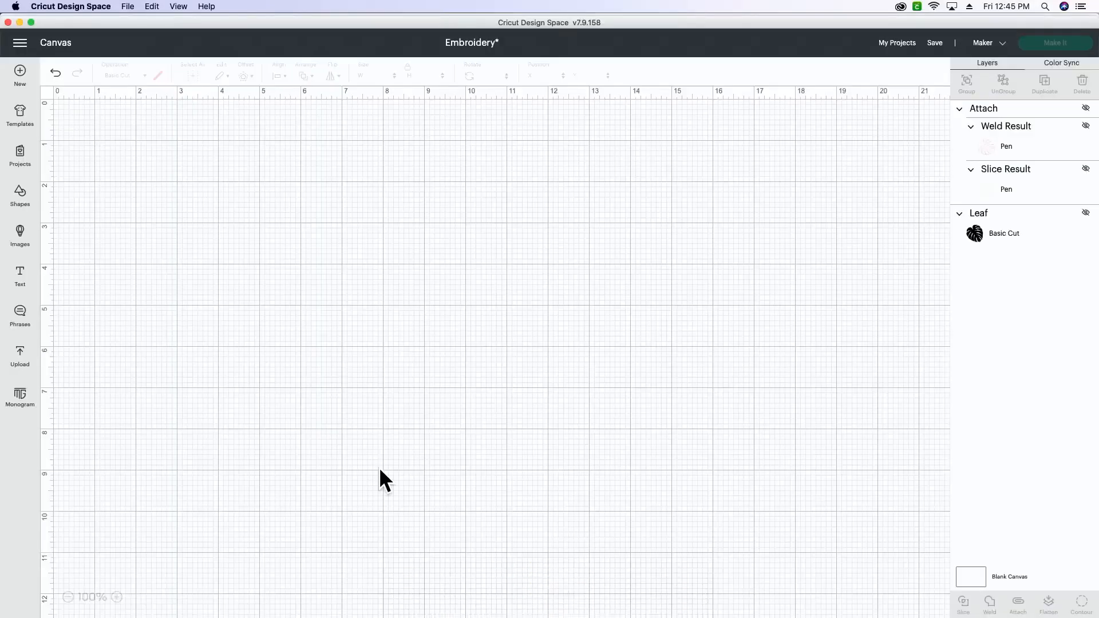
{"action": "left_click", "coordinate": [23, 362]}
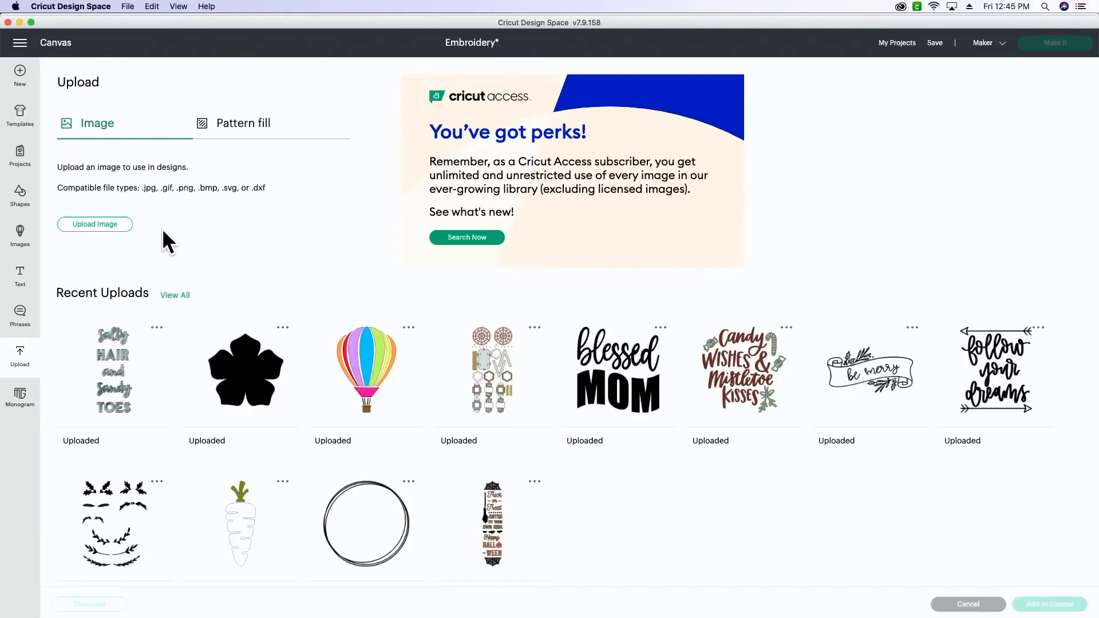
{"action": "left_click", "coordinate": [95, 224]}
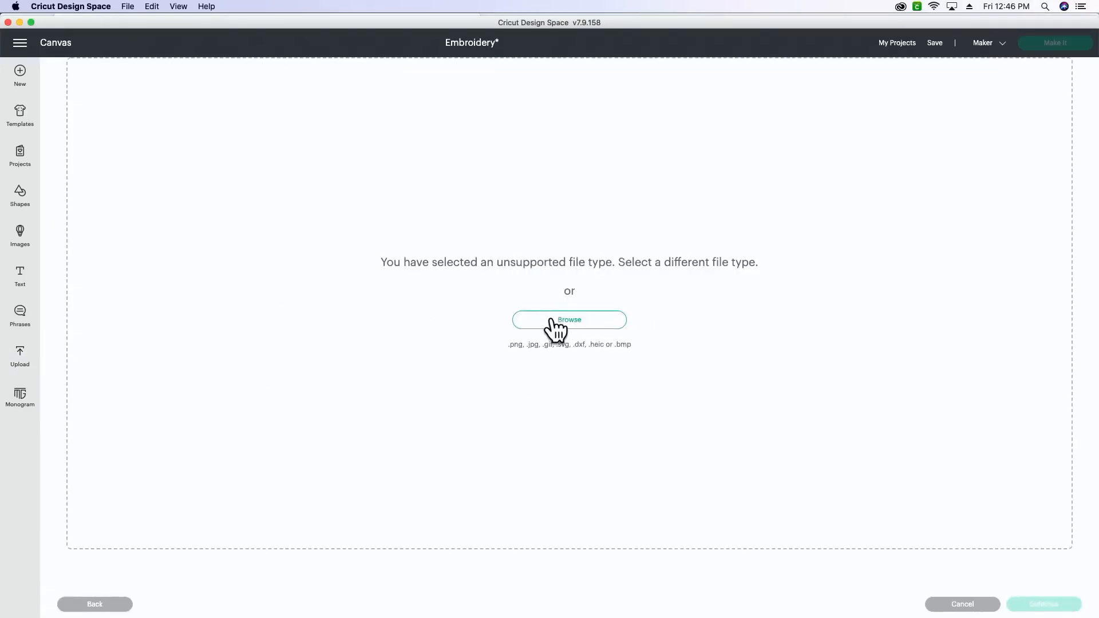
{"action": "left_click", "coordinate": [551, 320]}
{"action": "scroll", "coordinate": [307, 205], "scroll_direction": "down", "scroll_amount": 5}
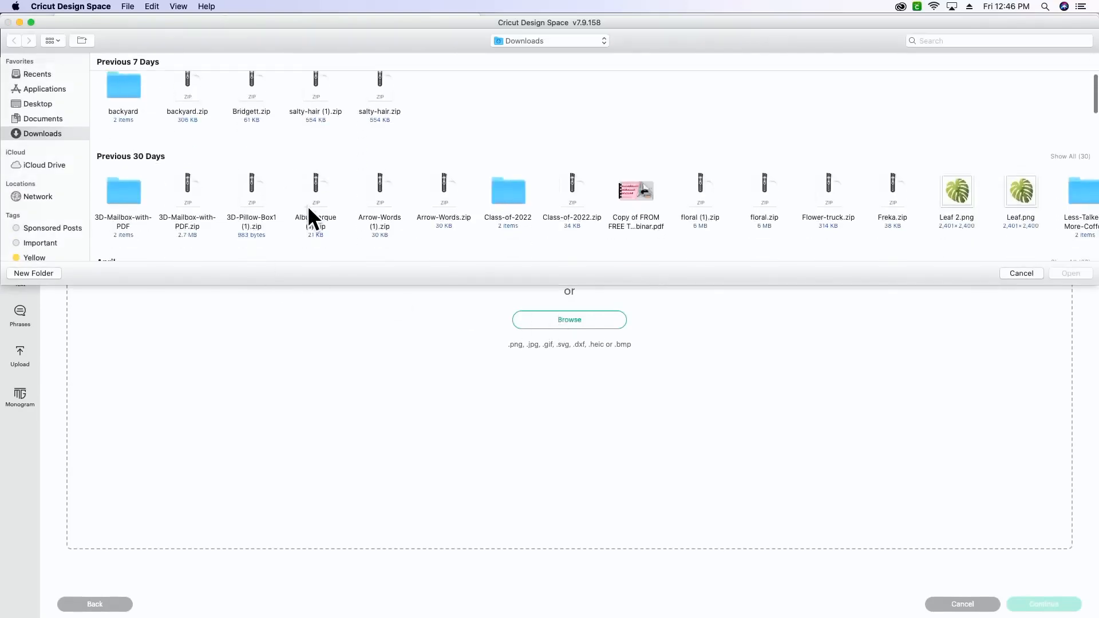
{"action": "left_click", "coordinate": [946, 184]}
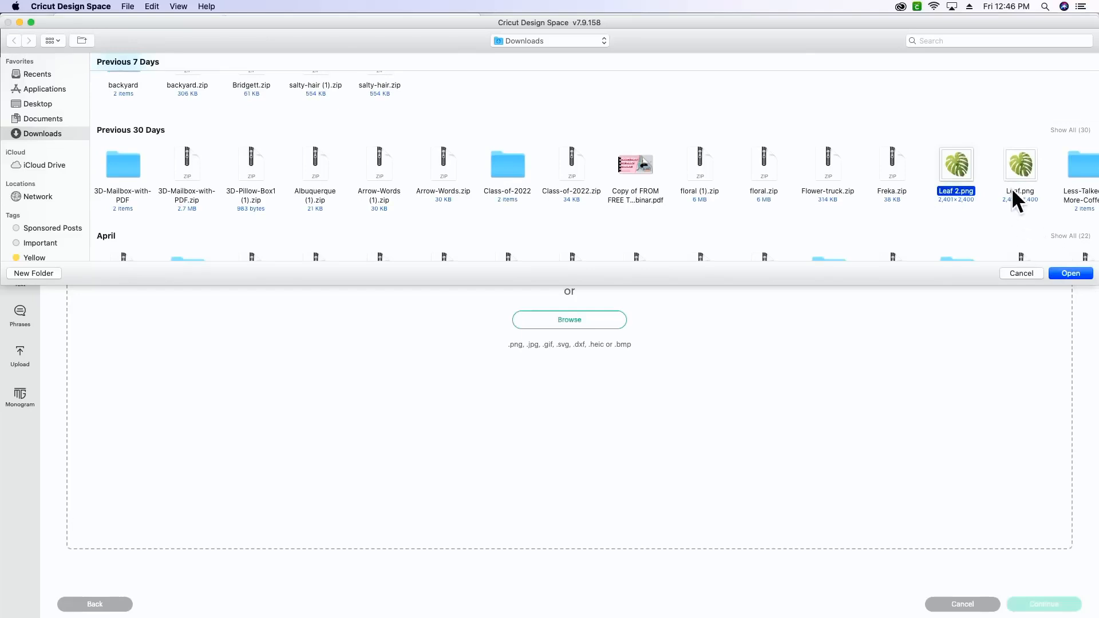
{"action": "left_click", "coordinate": [1066, 274]}
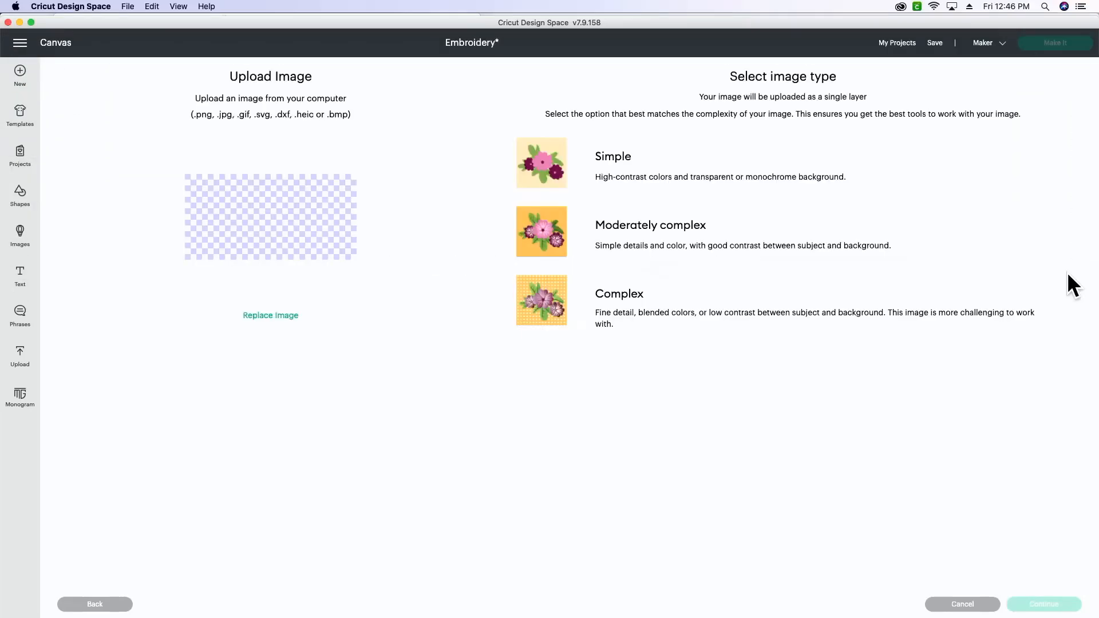
Step: Set the leaf's image type to Complex, apply it without removing any background, and upload it as a Cut Image
{"action": "left_click", "coordinate": [681, 317]}
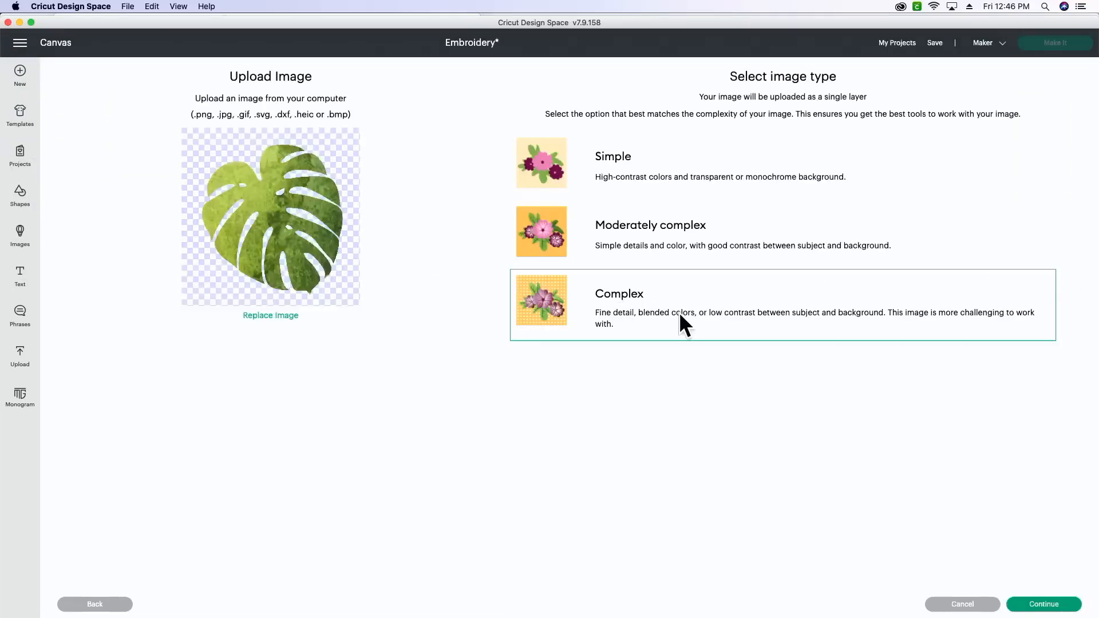
{"action": "left_click", "coordinate": [1038, 605]}
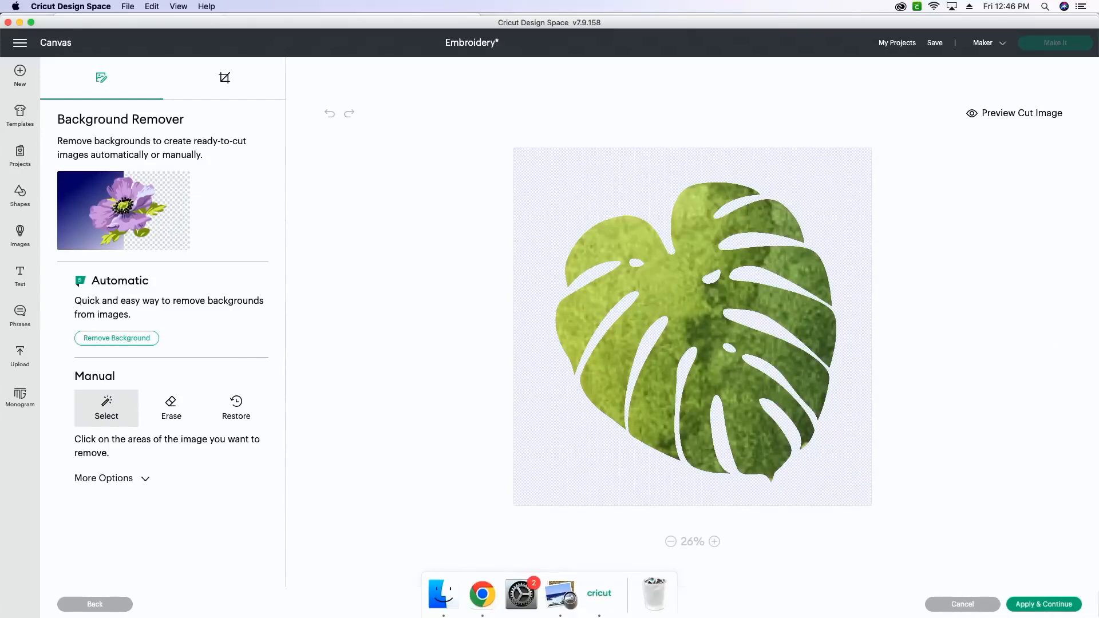
{"action": "left_click", "coordinate": [1059, 605]}
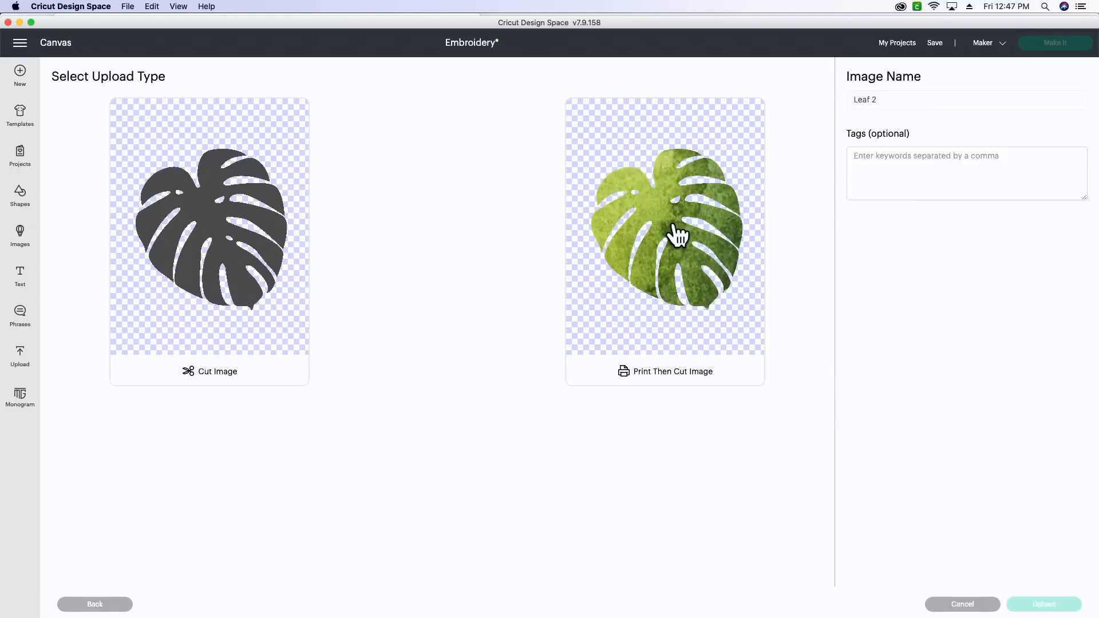
{"action": "left_click", "coordinate": [216, 243]}
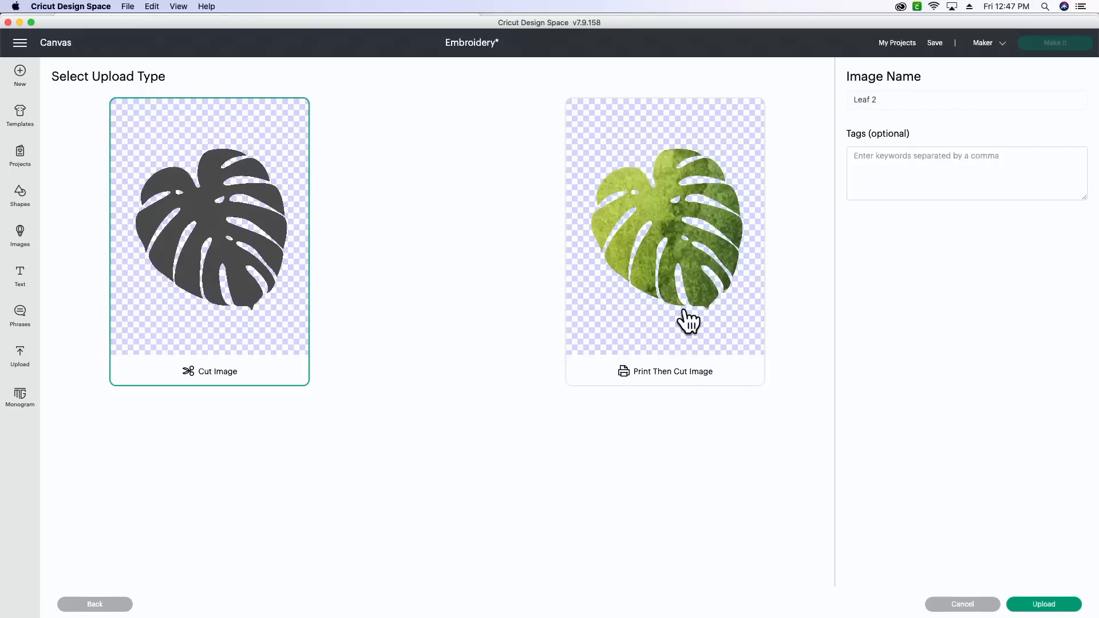
{"action": "left_click", "coordinate": [1059, 608]}
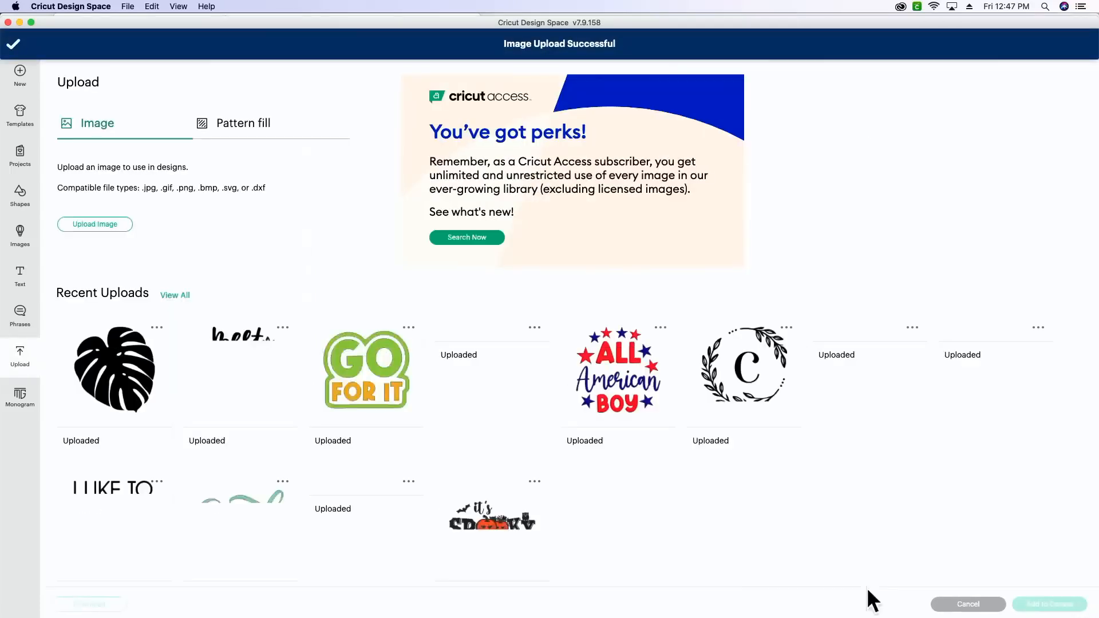
Step: Add the uploaded black leaf to the canvas and set its width to 5 inches
{"action": "left_click", "coordinate": [71, 337]}
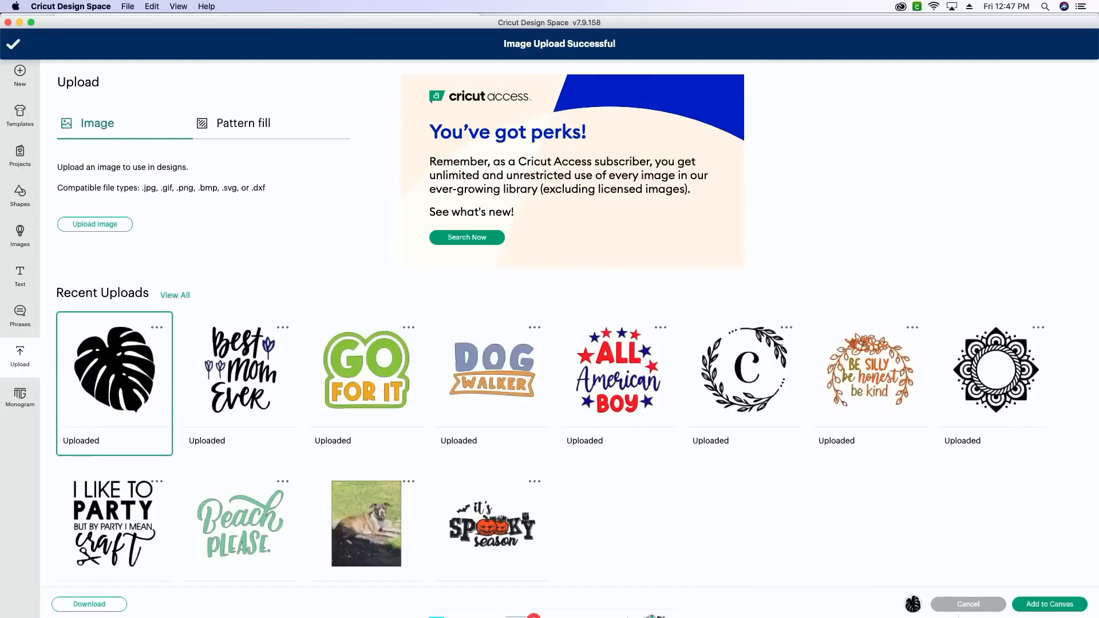
{"action": "left_click", "coordinate": [1056, 601]}
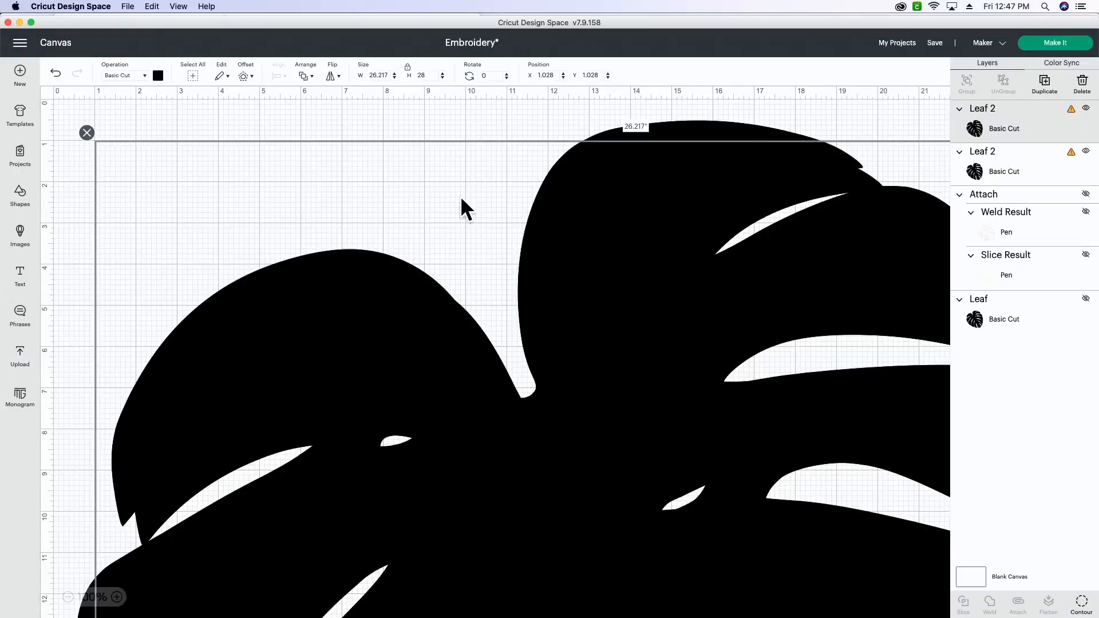
{"action": "left_click", "coordinate": [380, 75]}
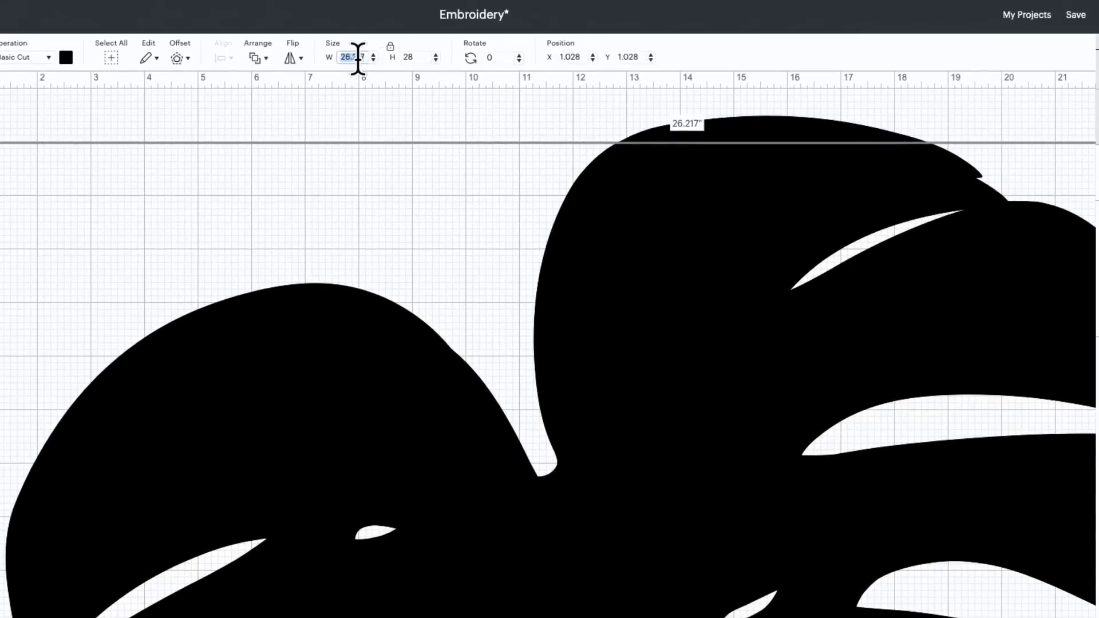
{"action": "type", "text": "5"}
{"action": "key", "text": "Return"}
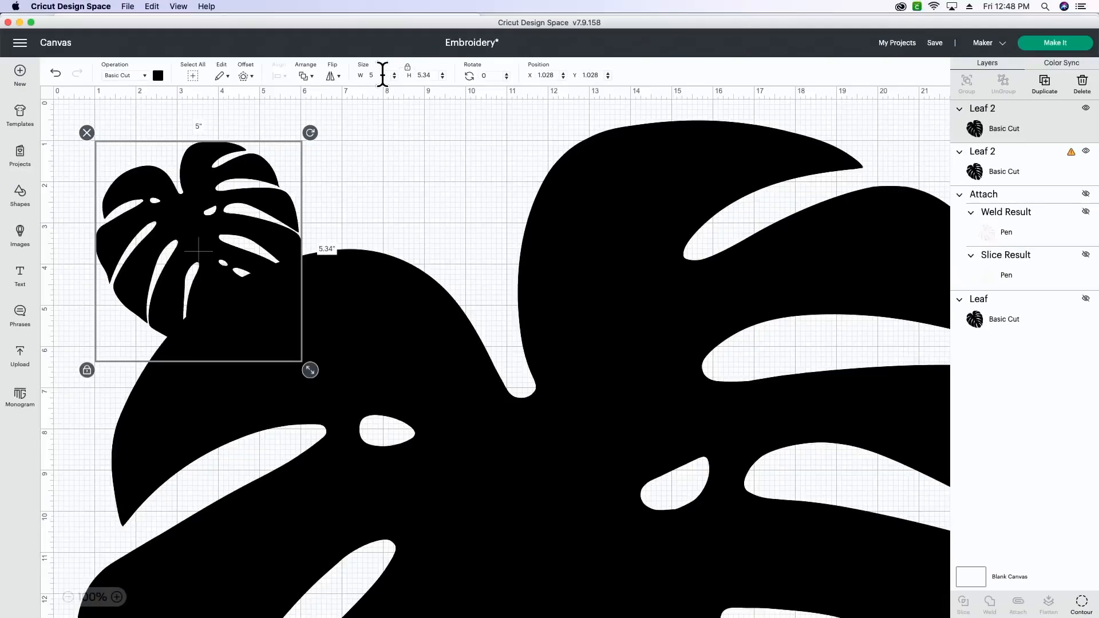
Step: Delete the oversized duplicate leaf and select the remaining 5-inch leaf
{"action": "left_click", "coordinate": [547, 361]}
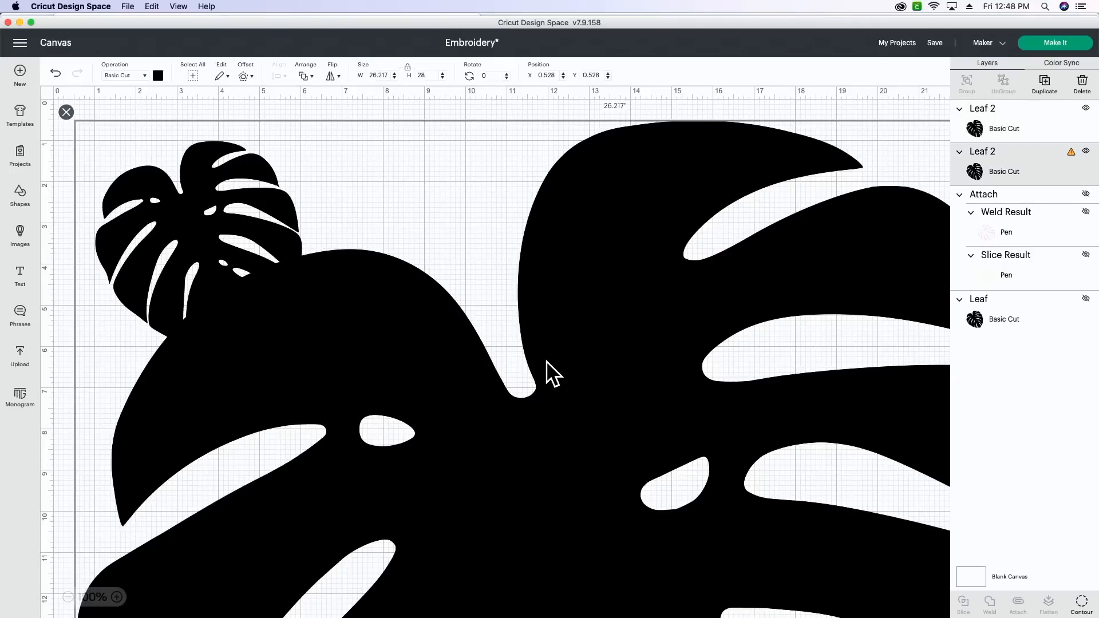
{"action": "key", "text": "Delete"}
{"action": "scroll", "coordinate": [218, 233], "scroll_direction": "down", "scroll_amount": 1}
{"action": "scroll", "coordinate": [218, 233], "scroll_direction": "up", "scroll_amount": 1}
{"action": "left_click", "coordinate": [221, 232]}
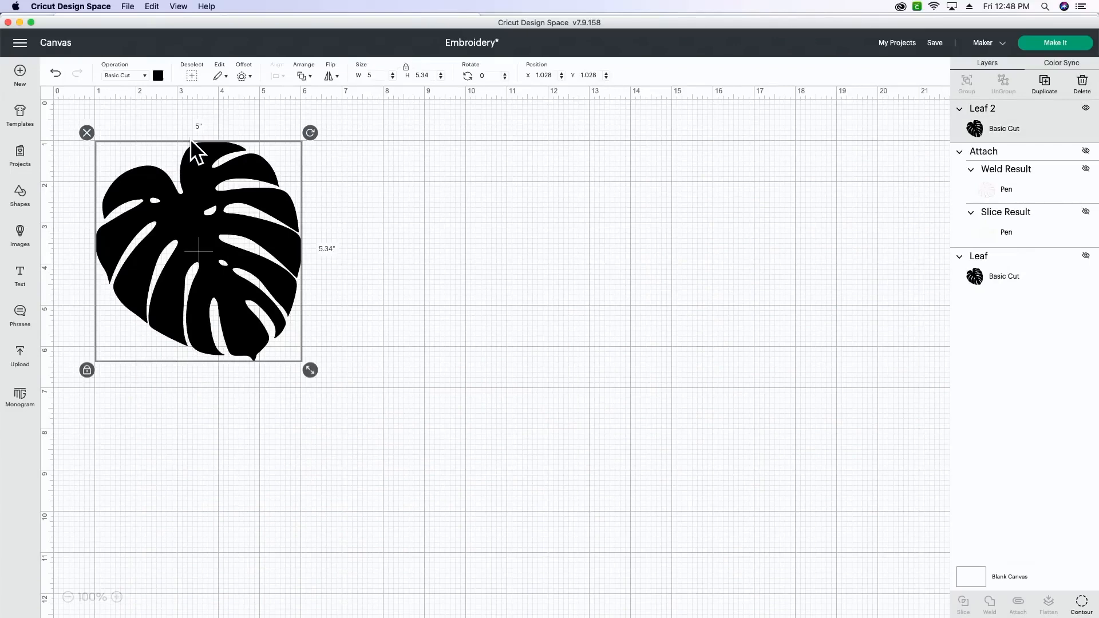
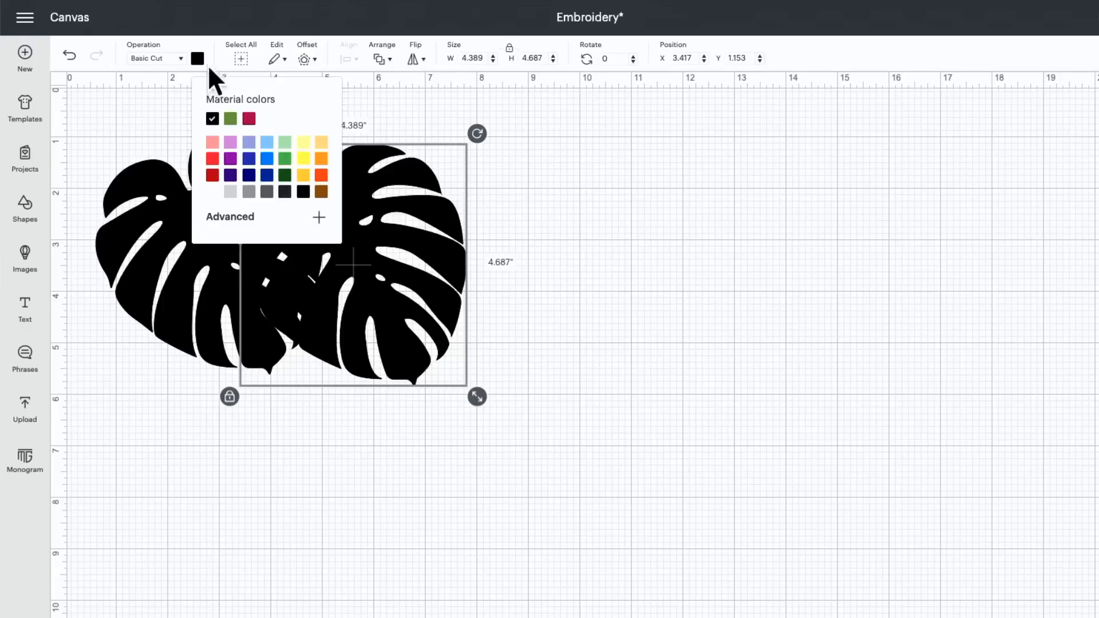
Step: Recolor the front leaf green and shrink it proportionally to about 3.75 inches wide
{"action": "left_click", "coordinate": [230, 119]}
{"action": "left_click", "coordinate": [593, 226]}
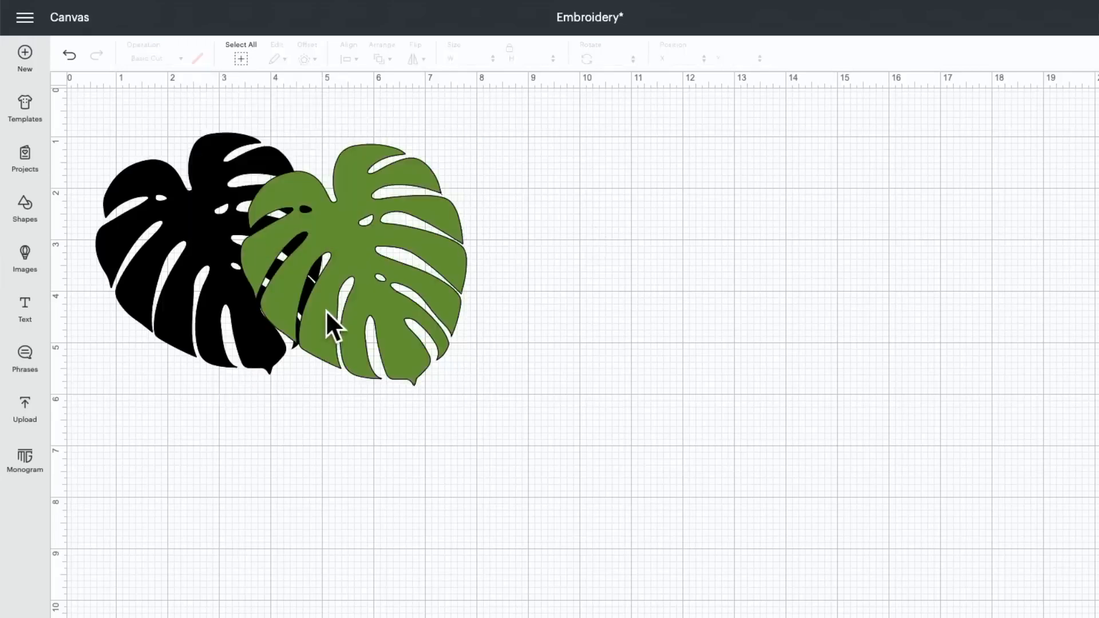
{"action": "left_click", "coordinate": [326, 309]}
{"action": "left_click_drag", "start_coordinate": [473, 397], "coordinate": [440, 353]}
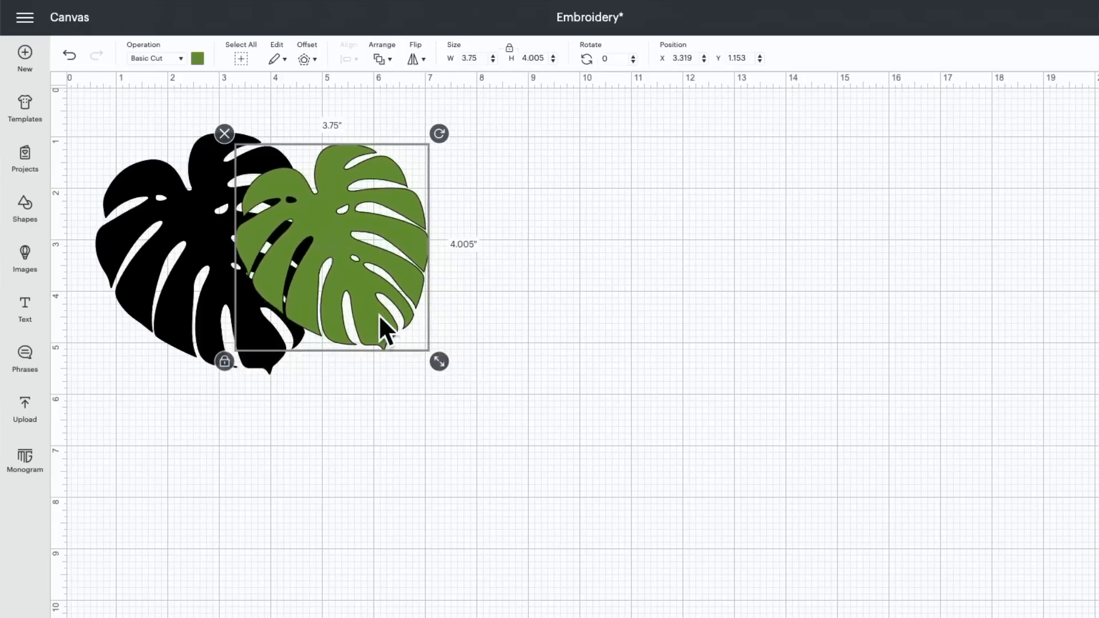
Step: Rotate the green leaf to about 336° and the black leaf to about 4°, placing the green leaf over the black leaf's upper-right part
{"action": "left_click_drag", "start_coordinate": [442, 130], "coordinate": [379, 109]}
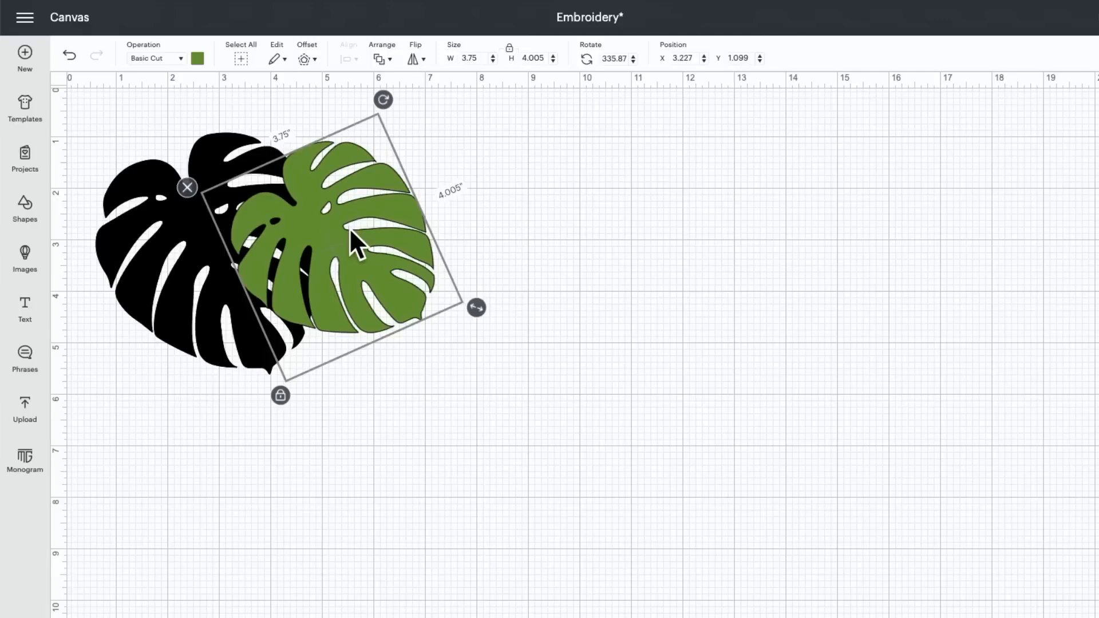
{"action": "left_click_drag", "start_coordinate": [349, 228], "coordinate": [301, 186]}
{"action": "left_click", "coordinate": [177, 318]}
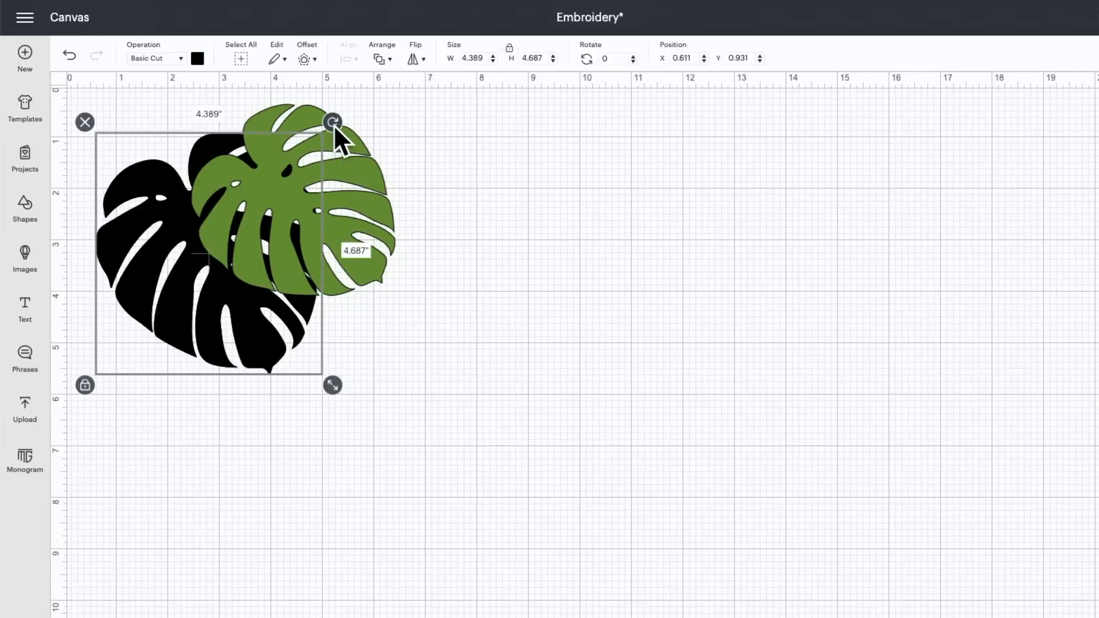
{"action": "left_click_drag", "start_coordinate": [332, 123], "coordinate": [342, 137]}
{"action": "left_click_drag", "start_coordinate": [352, 224], "coordinate": [335, 247]}
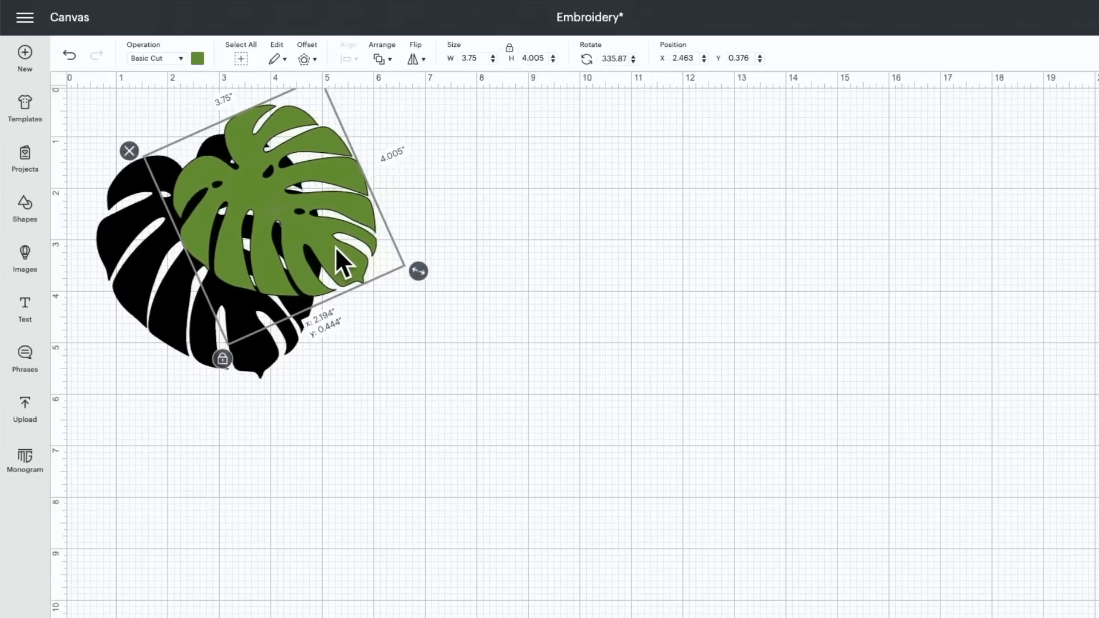
{"action": "left_click", "coordinate": [486, 264]}
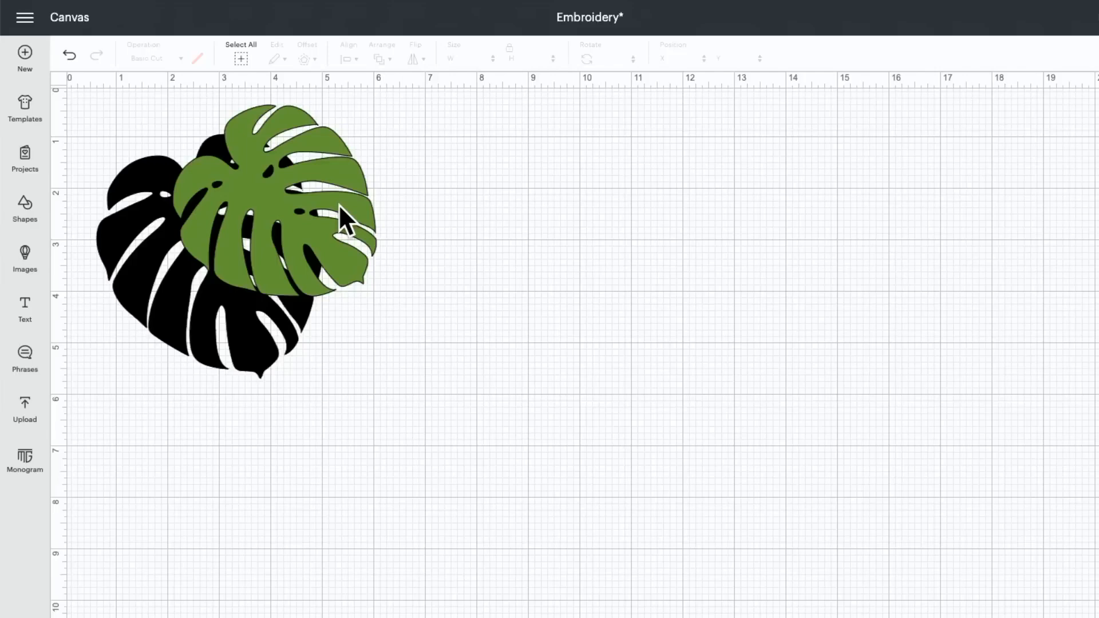
Step: Try changing the operation of the green leaf and the black leaf from Basic Cut to Pen
{"action": "left_click", "coordinate": [275, 193]}
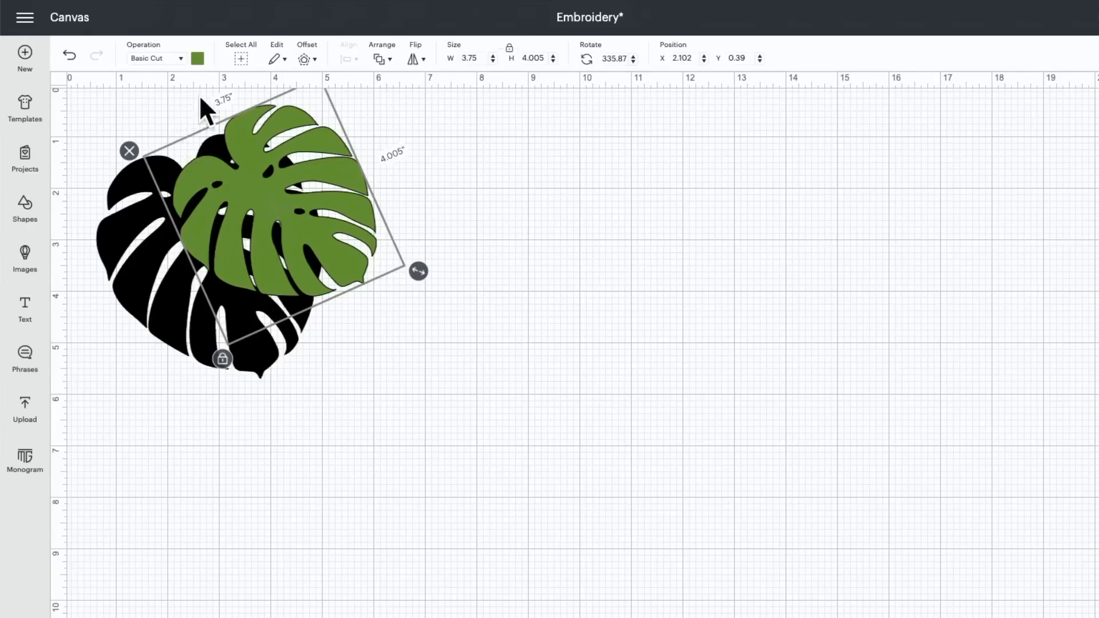
{"action": "left_click", "coordinate": [170, 61]}
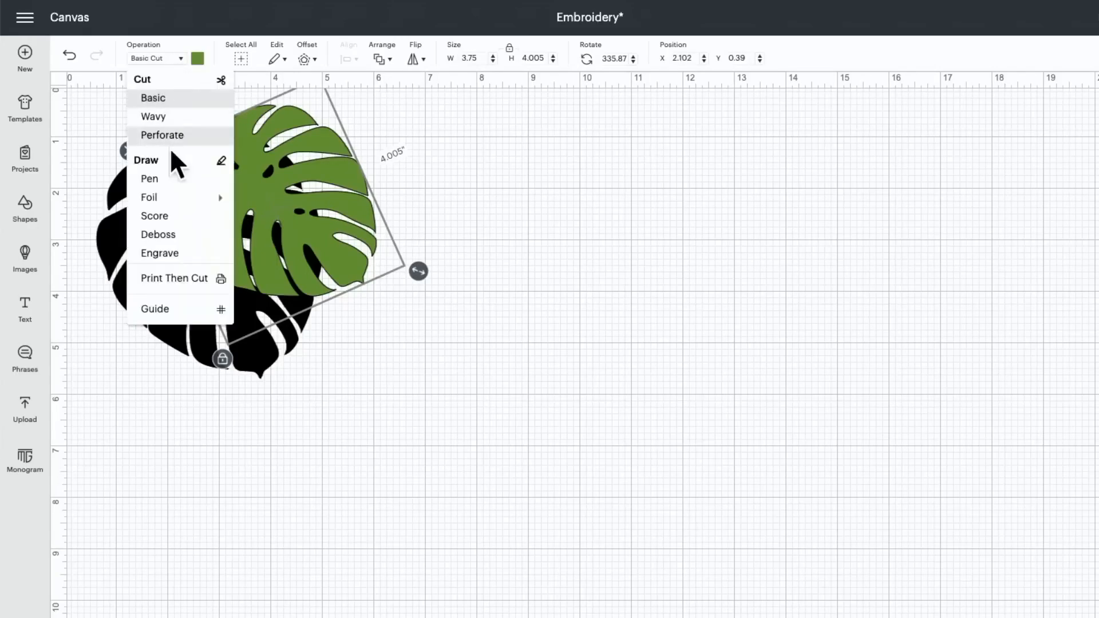
{"action": "left_click", "coordinate": [170, 180]}
{"action": "left_click", "coordinate": [131, 279]}
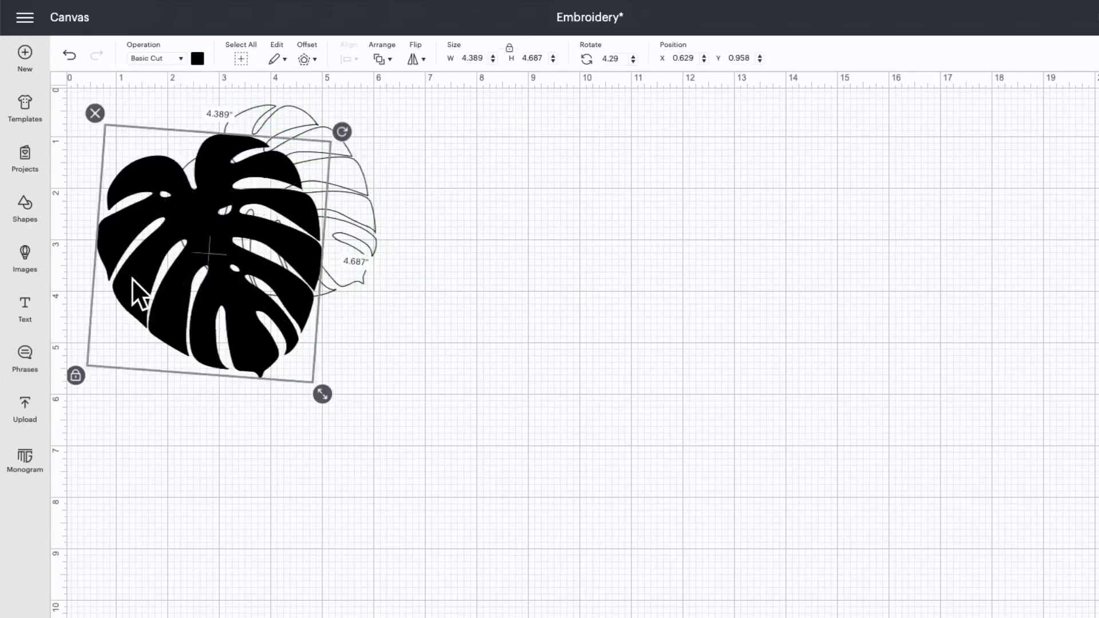
{"action": "left_click", "coordinate": [152, 58]}
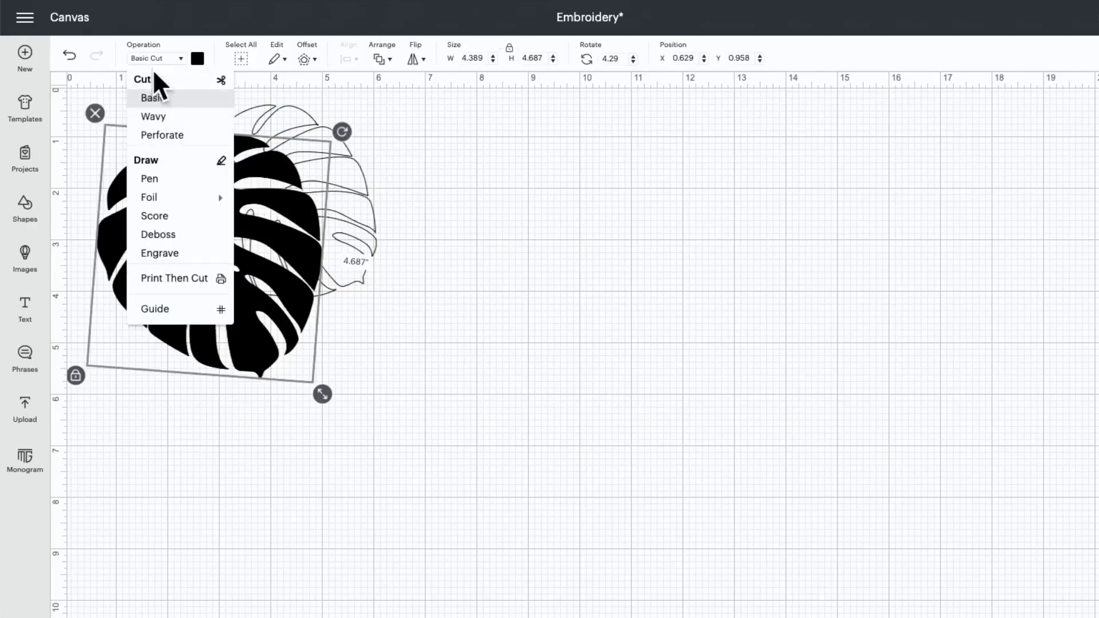
{"action": "left_click", "coordinate": [165, 179]}
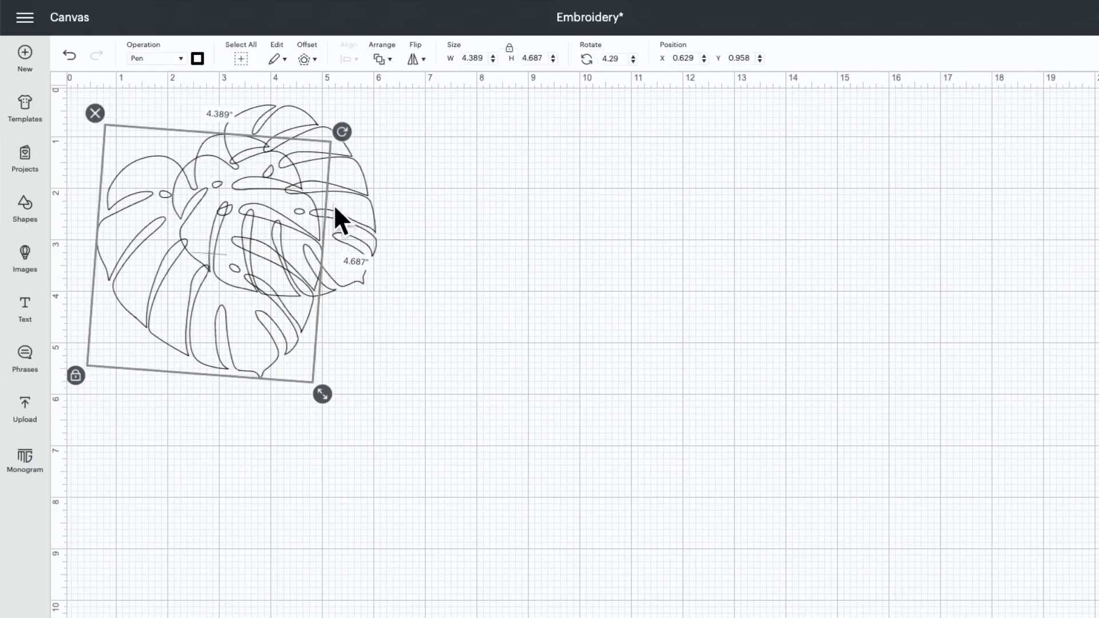
Step: Undo the Pen operation on both leaves
{"action": "scroll", "coordinate": [334, 200], "scroll_direction": "up", "scroll_amount": 1}
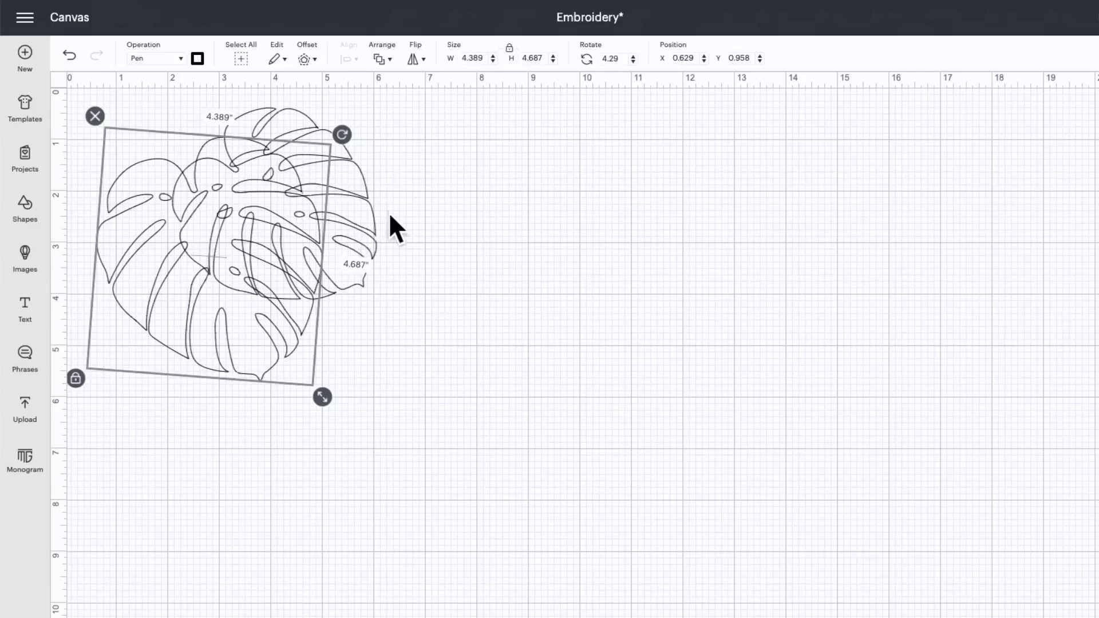
{"action": "left_click", "coordinate": [70, 55]}
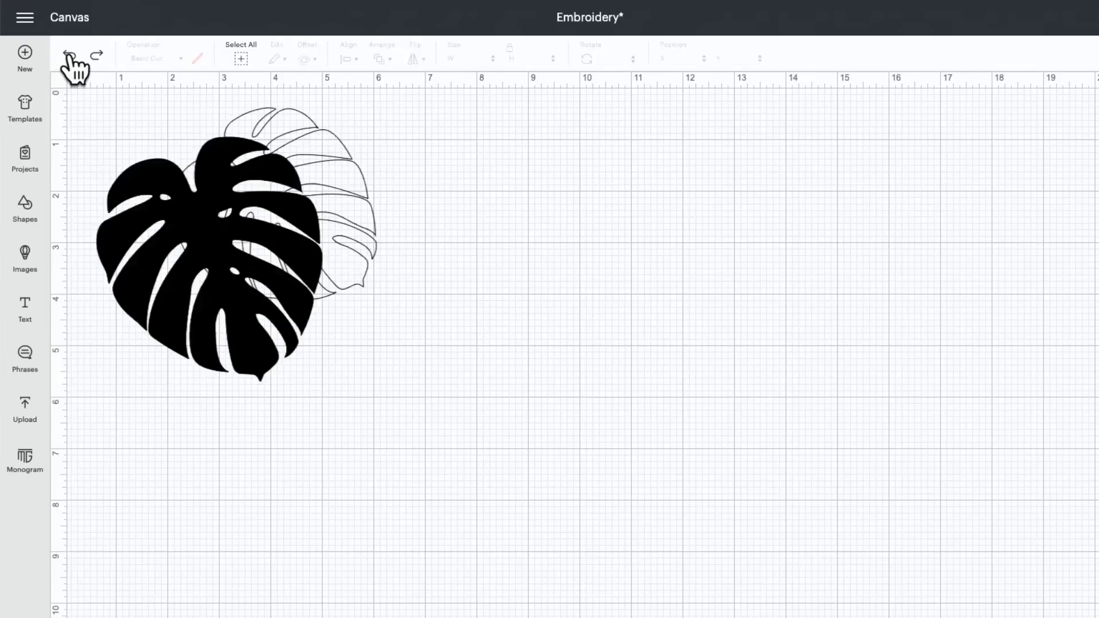
{"action": "left_click", "coordinate": [69, 55]}
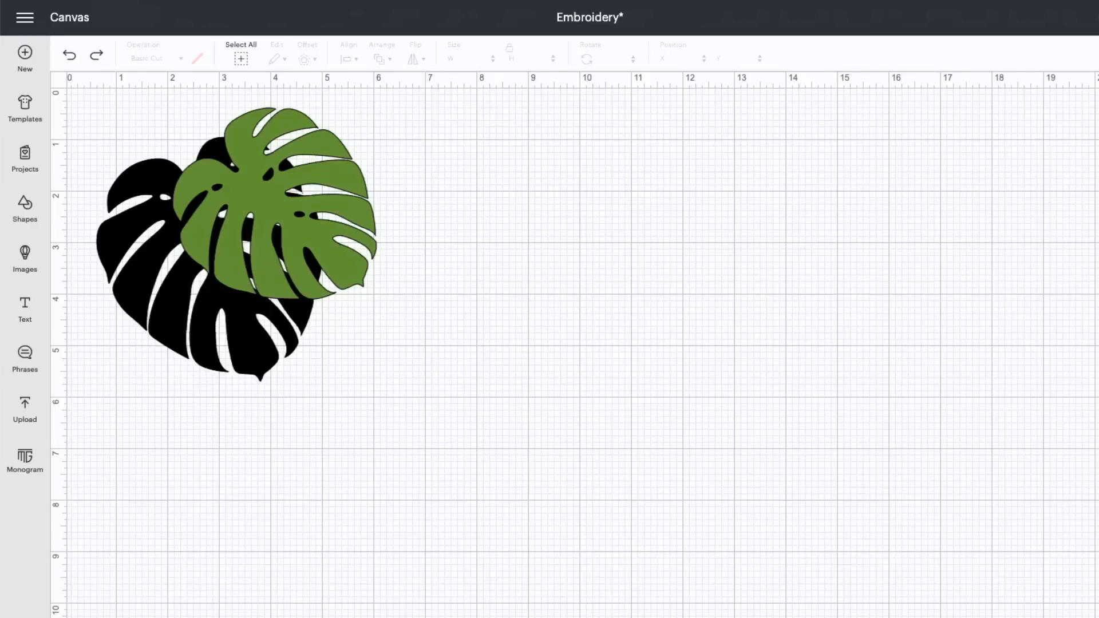
Step: Select the overlapping green and black leaves together and slice them
{"action": "left_click", "coordinate": [272, 617]}
{"action": "scroll", "coordinate": [238, 567], "scroll_direction": "left", "scroll_amount": 5}
{"action": "scroll", "coordinate": [236, 566], "scroll_direction": "up", "scroll_amount": 3}
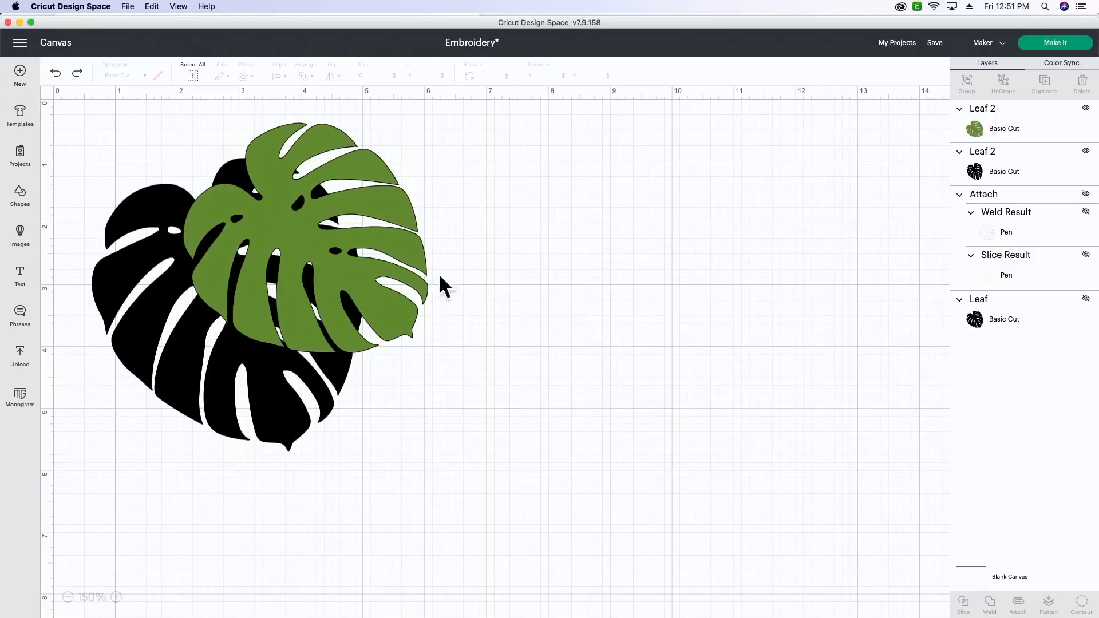
{"action": "left_click_drag", "start_coordinate": [462, 194], "coordinate": [159, 432]}
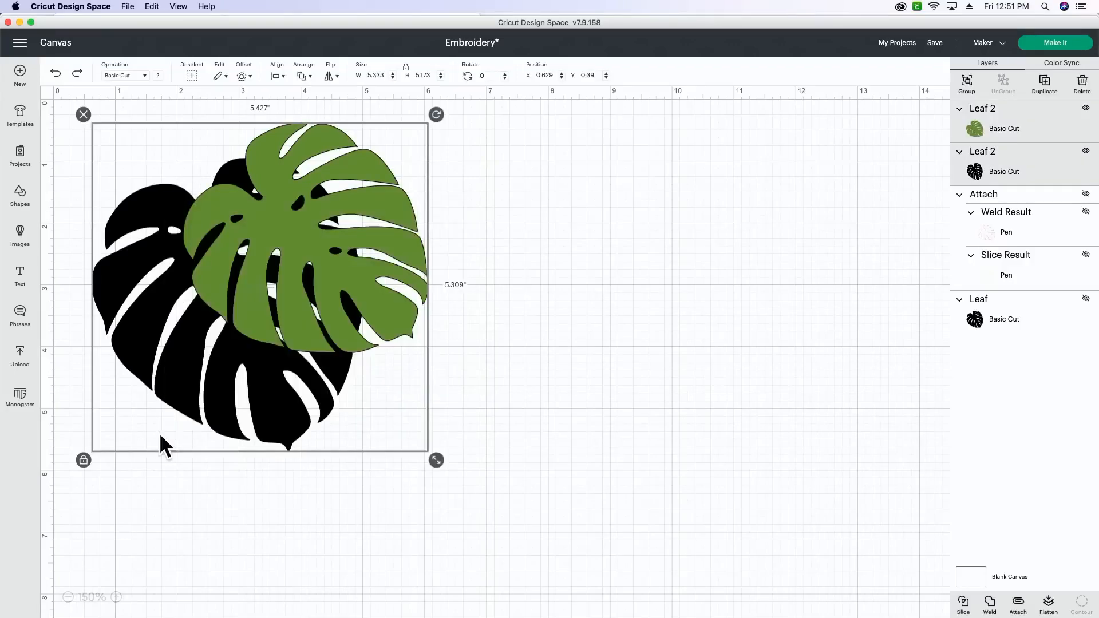
{"action": "scroll", "coordinate": [767, 472], "scroll_direction": "right", "scroll_amount": 1}
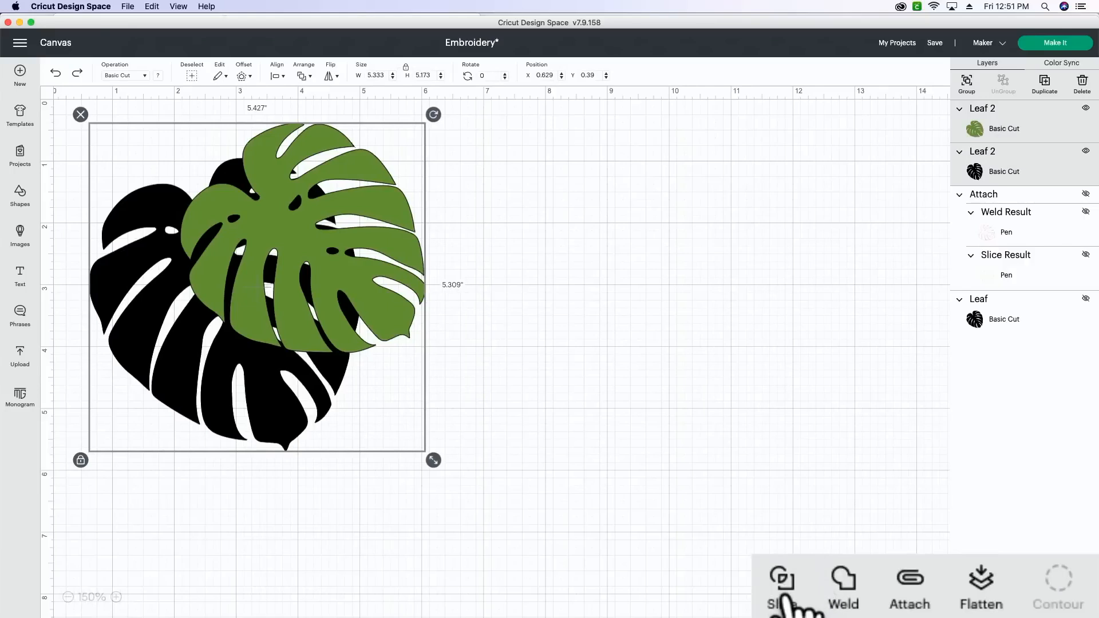
{"action": "left_click", "coordinate": [964, 604]}
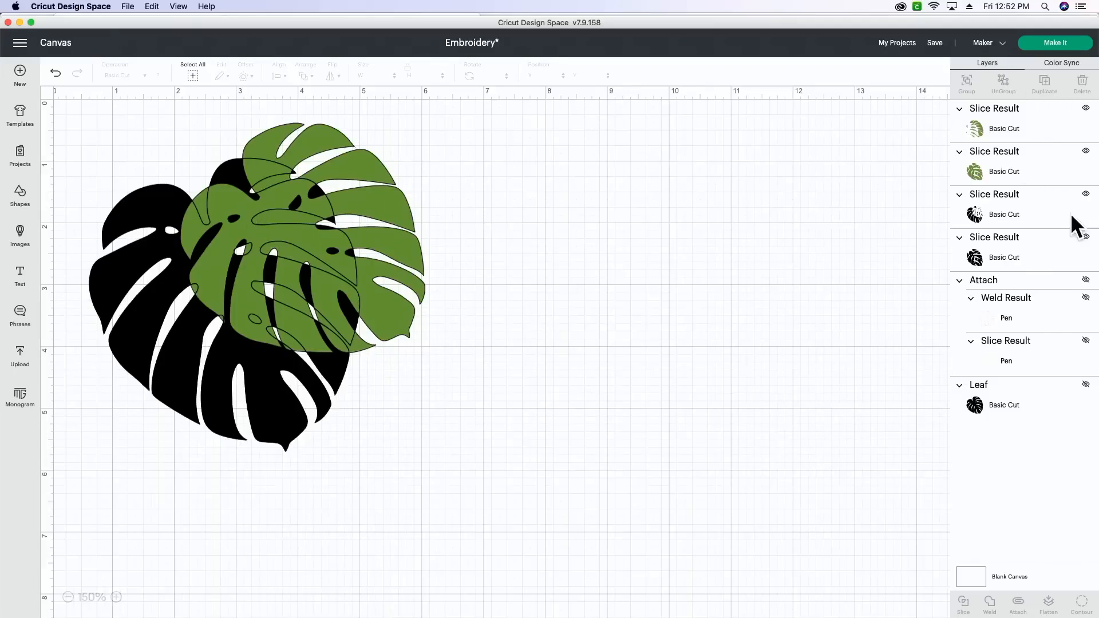
Step: Delete the black slice result that covers only the overlap between the two leaves
{"action": "left_click", "coordinate": [986, 216]}
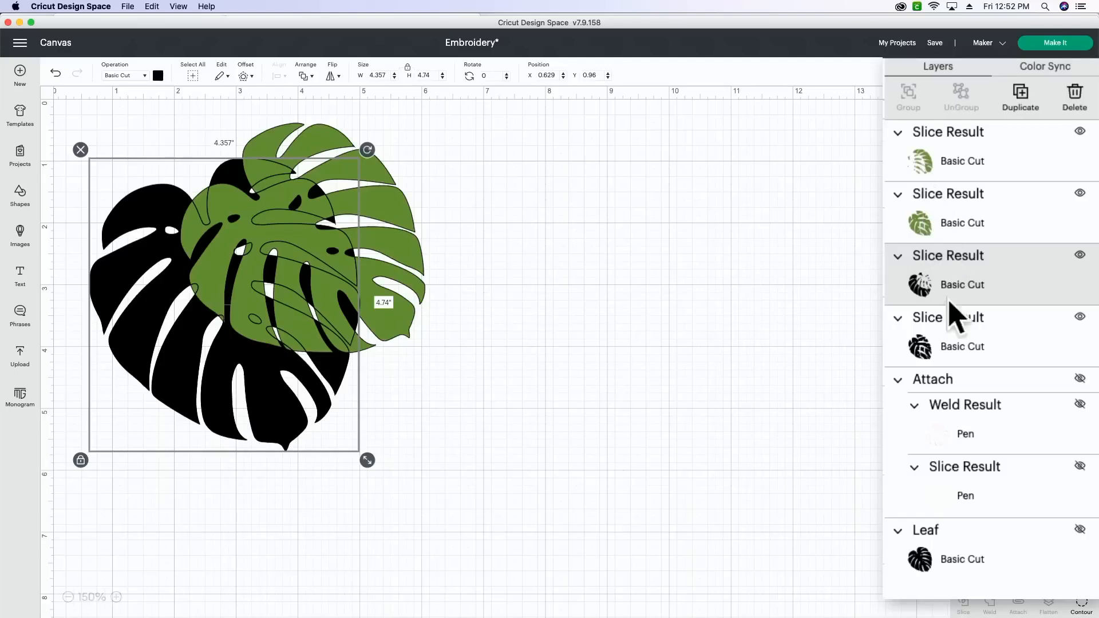
{"action": "left_click", "coordinate": [950, 352]}
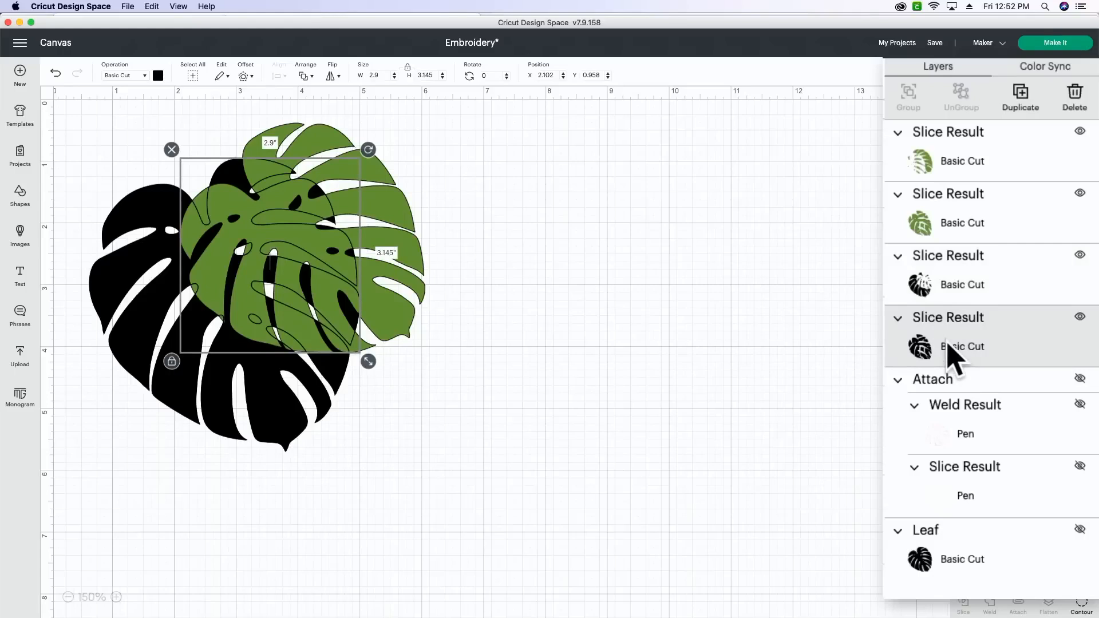
{"action": "key", "text": "Delete"}
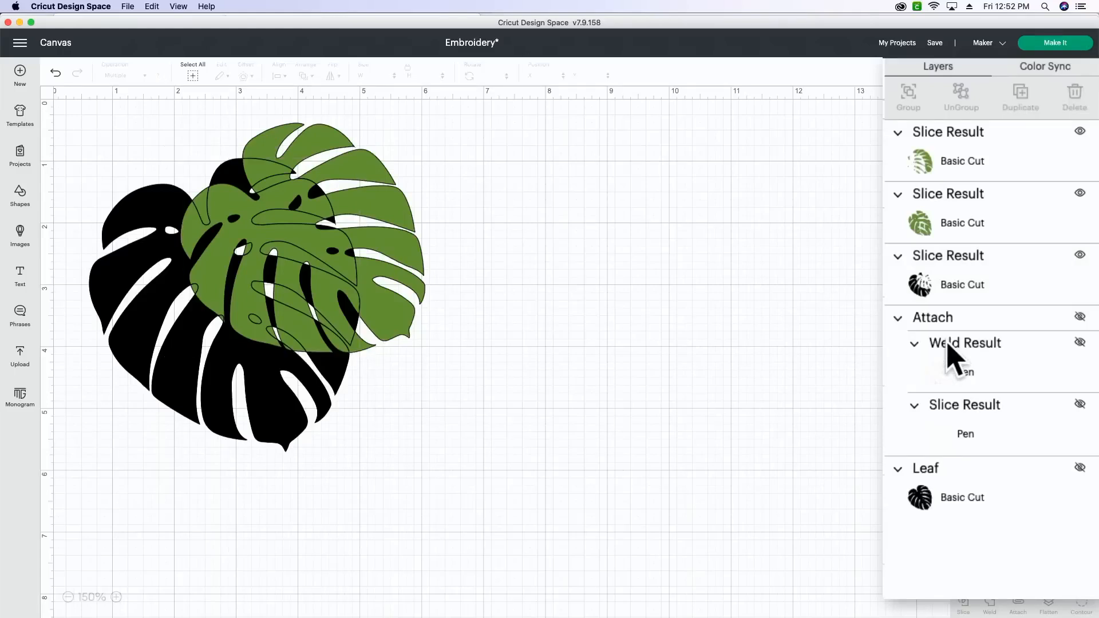
Step: Select the two green slice results and weld them back into one leaf
{"action": "left_click", "coordinate": [960, 210]}
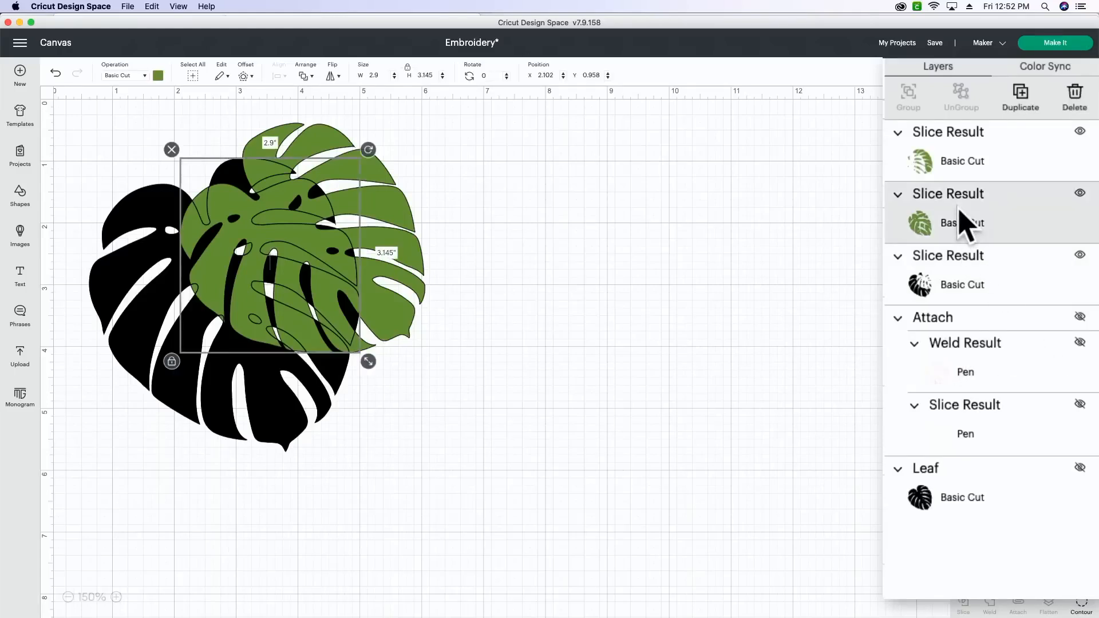
{"action": "left_click", "coordinate": [942, 167], "text": "shift"}
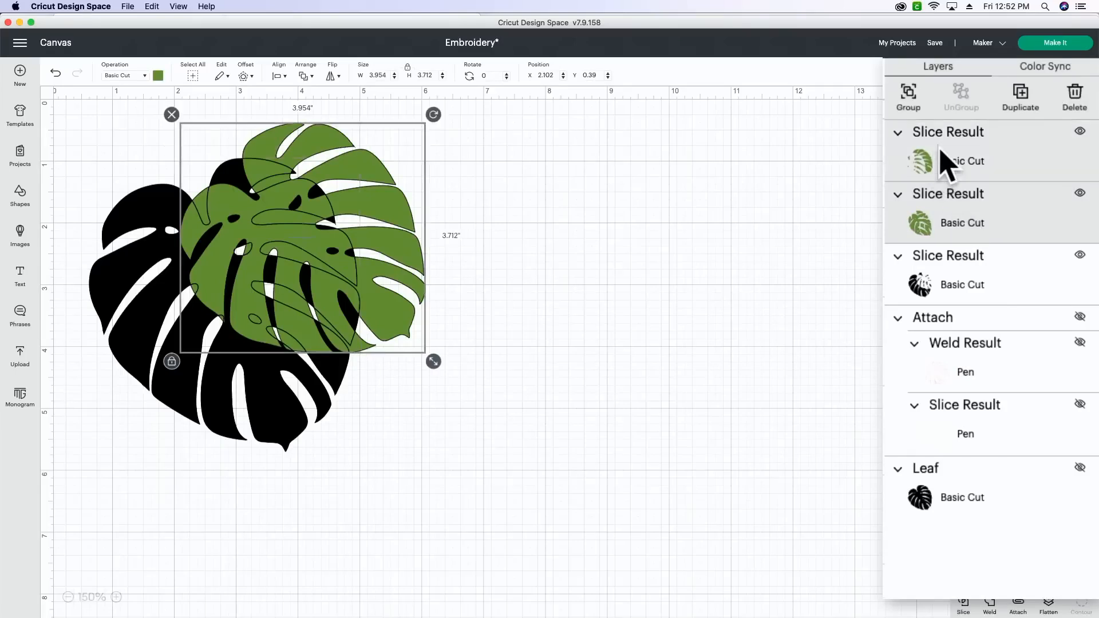
{"action": "left_click", "coordinate": [990, 605]}
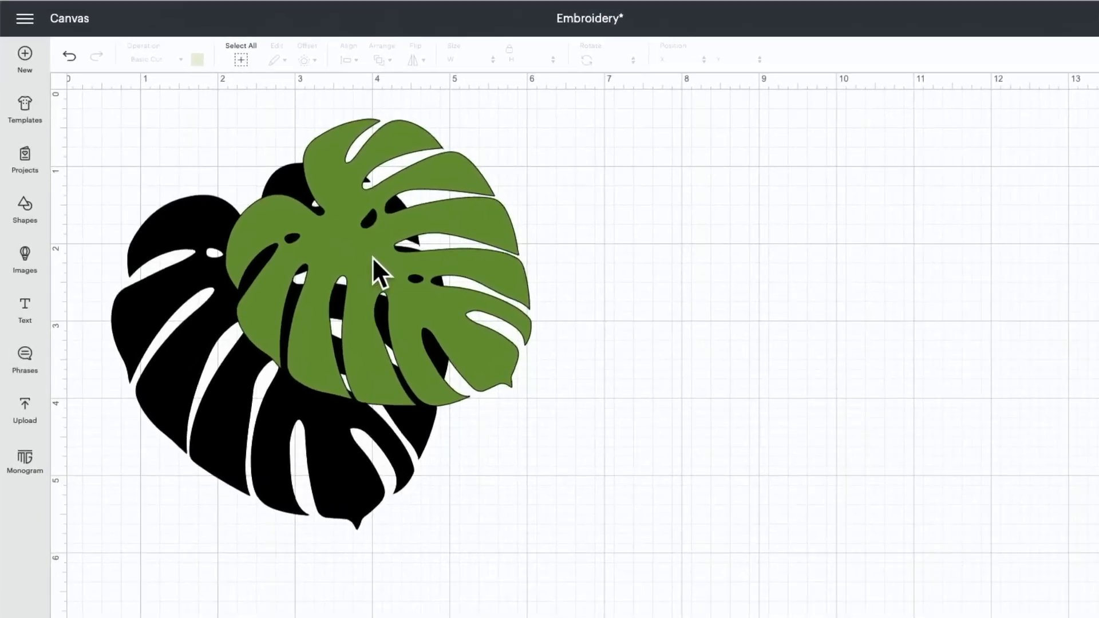
Step: Move the welded green leaf off the black leaf to inspect the cutout, and undo the move
{"action": "left_click", "coordinate": [374, 259]}
{"action": "mouse_move", "coordinate": [372, 256]}
{"action": "left_mouse_down"}
{"action": "mouse_move", "coordinate": [674, 257]}
{"action": "mouse_move", "coordinate": [765, 276]}
{"action": "mouse_move", "coordinate": [583, 265]}
{"action": "mouse_move", "coordinate": [370, 271]}
{"action": "left_mouse_up"}
{"action": "left_click", "coordinate": [627, 306]}
{"action": "left_click_drag", "start_coordinate": [348, 271], "coordinate": [664, 284]}
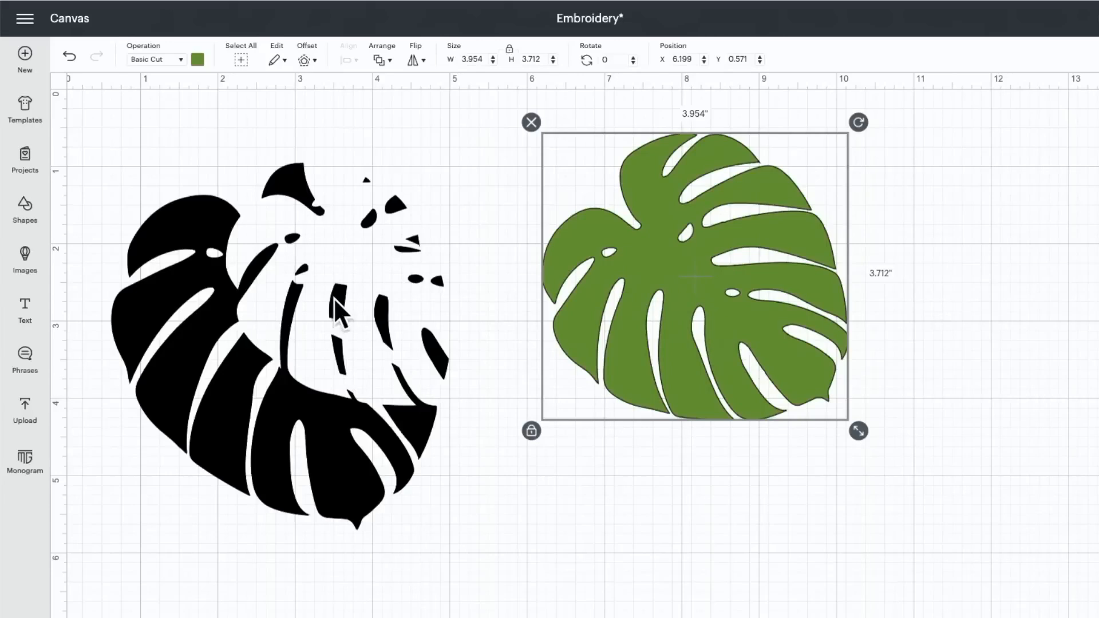
{"action": "scroll", "coordinate": [676, 297], "scroll_direction": "left", "scroll_amount": 1}
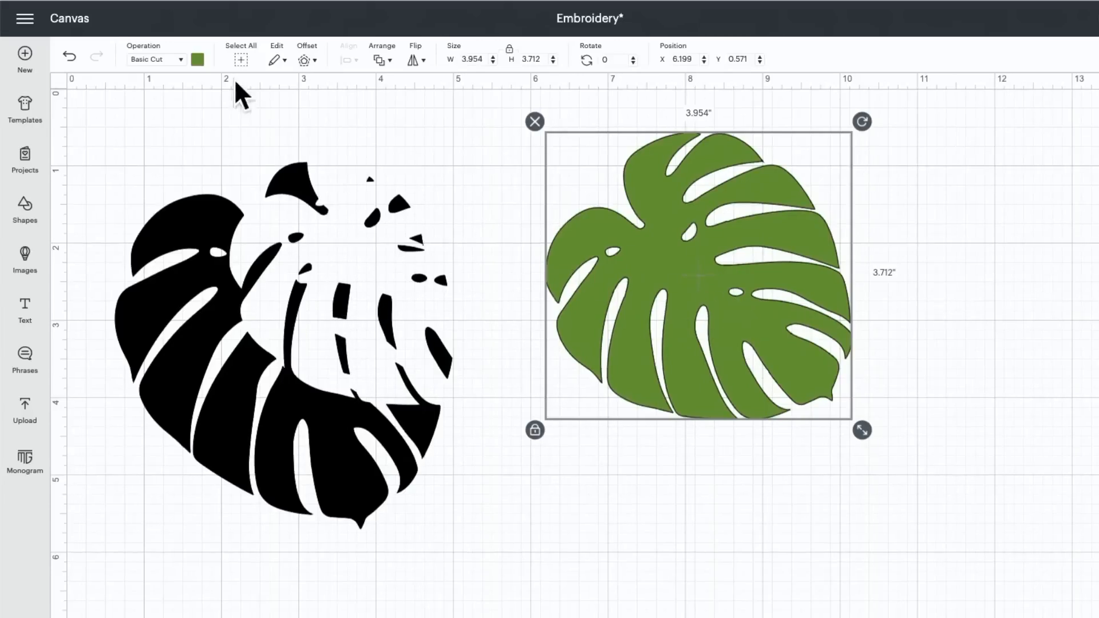
{"action": "left_click", "coordinate": [70, 55]}
{"action": "left_click", "coordinate": [69, 55]}
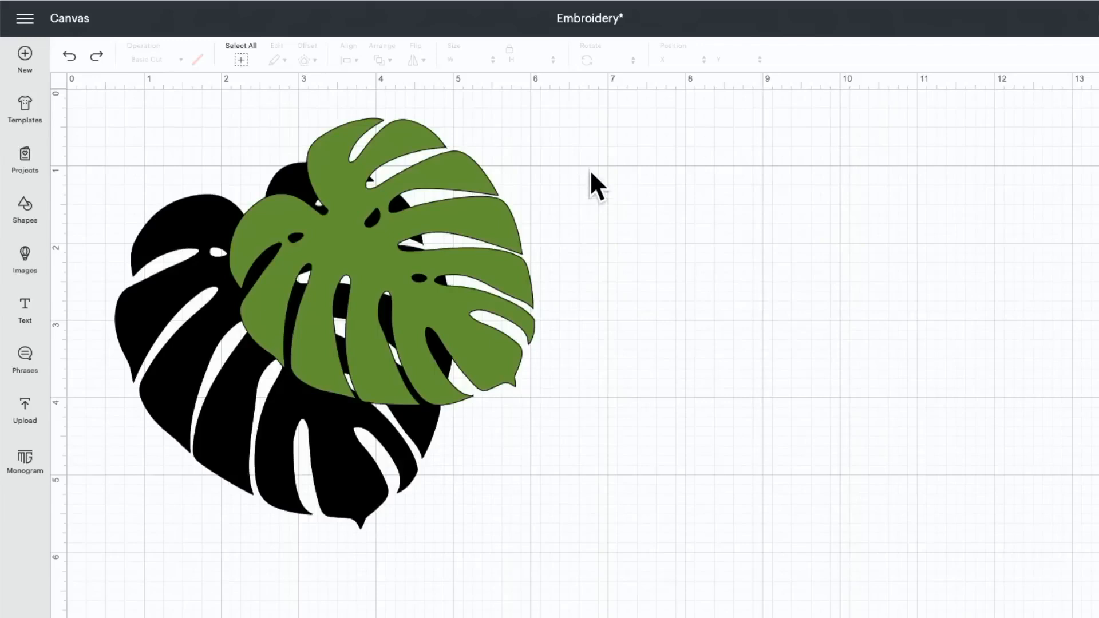
Step: Select both the green and black leaves and change their operation to Pen
{"action": "left_click_drag", "start_coordinate": [589, 169], "coordinate": [219, 487]}
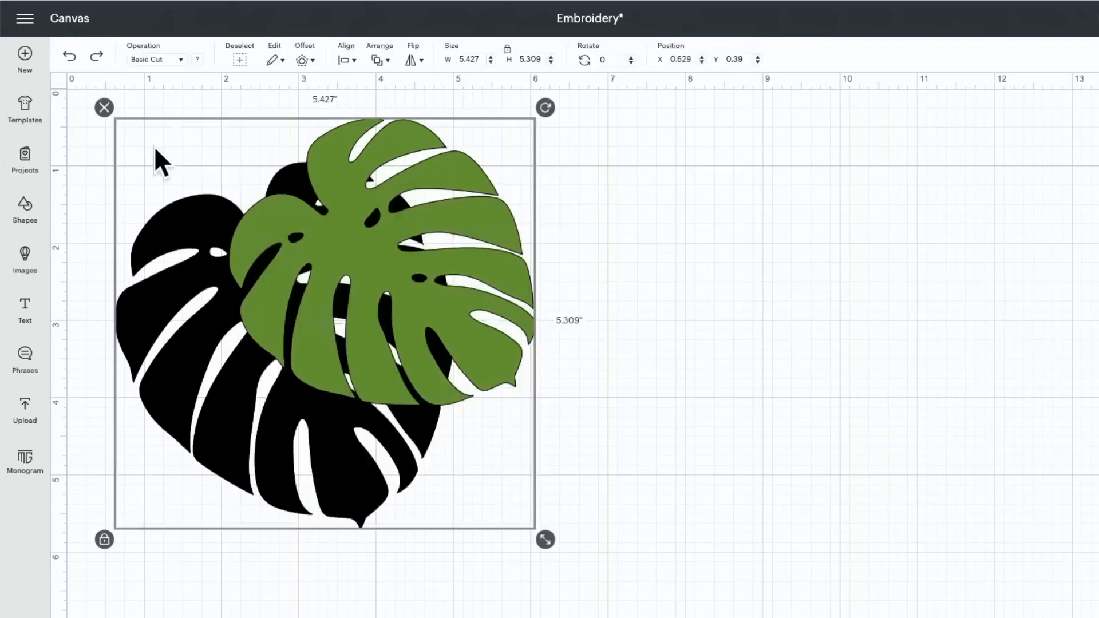
{"action": "left_click", "coordinate": [152, 58]}
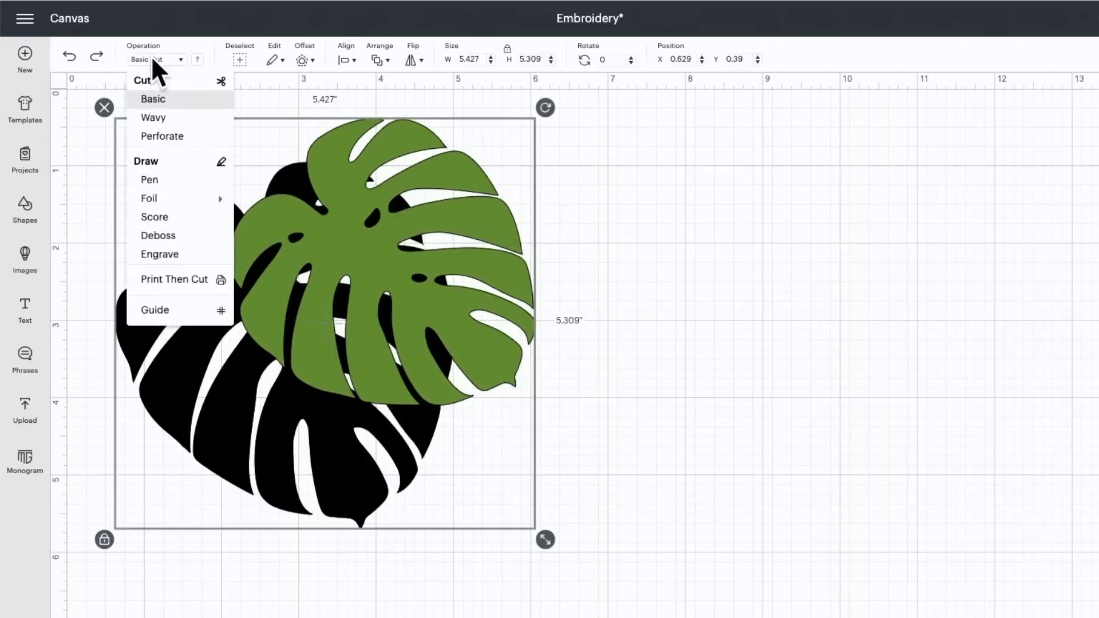
{"action": "left_click", "coordinate": [151, 181]}
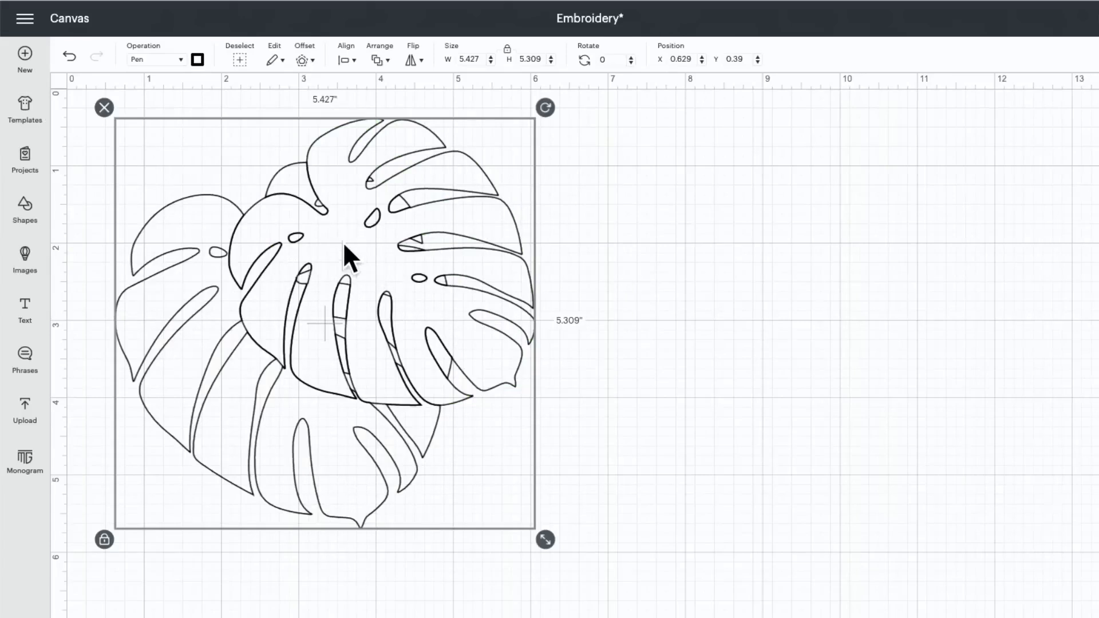
{"action": "left_click", "coordinate": [652, 229]}
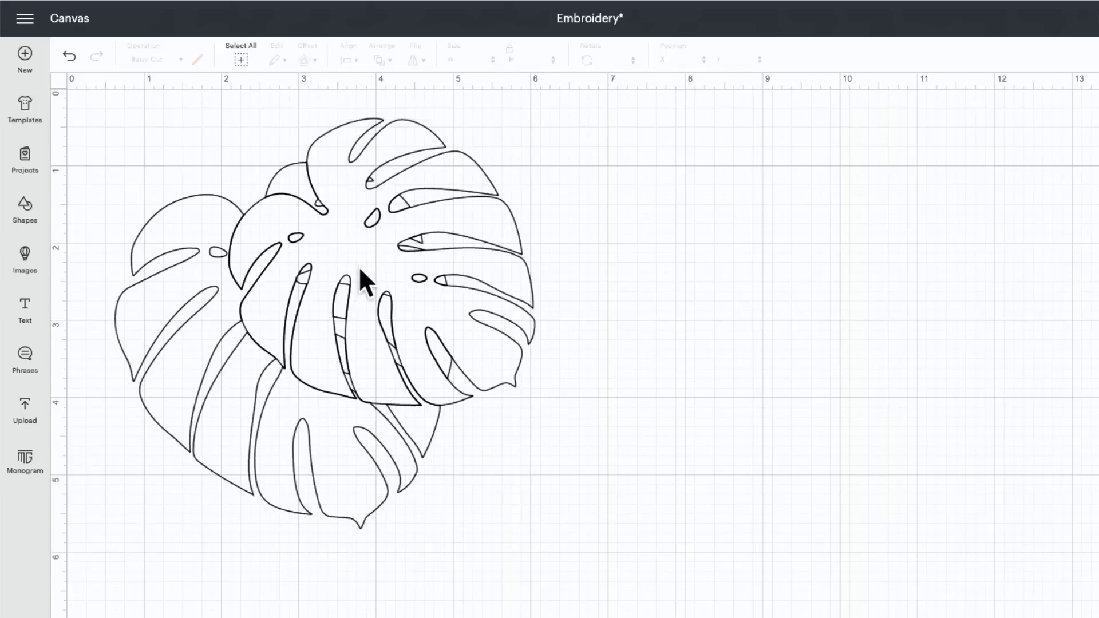
Step: Set the front leaf's pen color to Raspberry in Fine Point (0.4mm)
{"action": "left_click", "coordinate": [360, 269]}
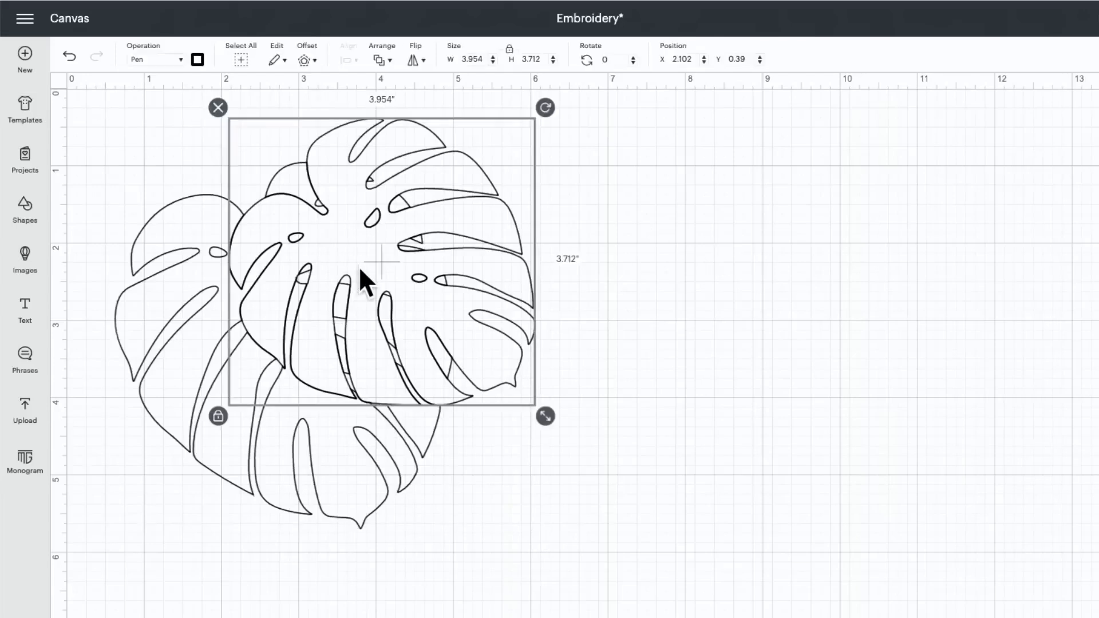
{"action": "left_click", "coordinate": [197, 60]}
{"action": "scroll", "coordinate": [273, 177], "scroll_direction": "down", "scroll_amount": 5}
{"action": "scroll", "coordinate": [274, 177], "scroll_direction": "up", "scroll_amount": 6}
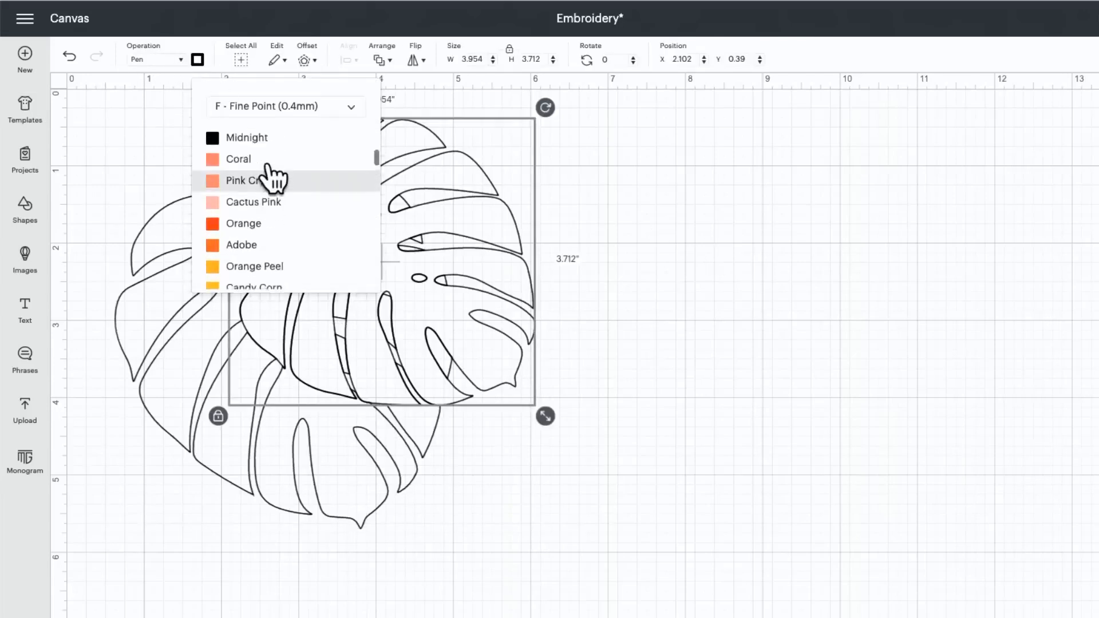
{"action": "scroll", "coordinate": [273, 175], "scroll_direction": "up", "scroll_amount": 1}
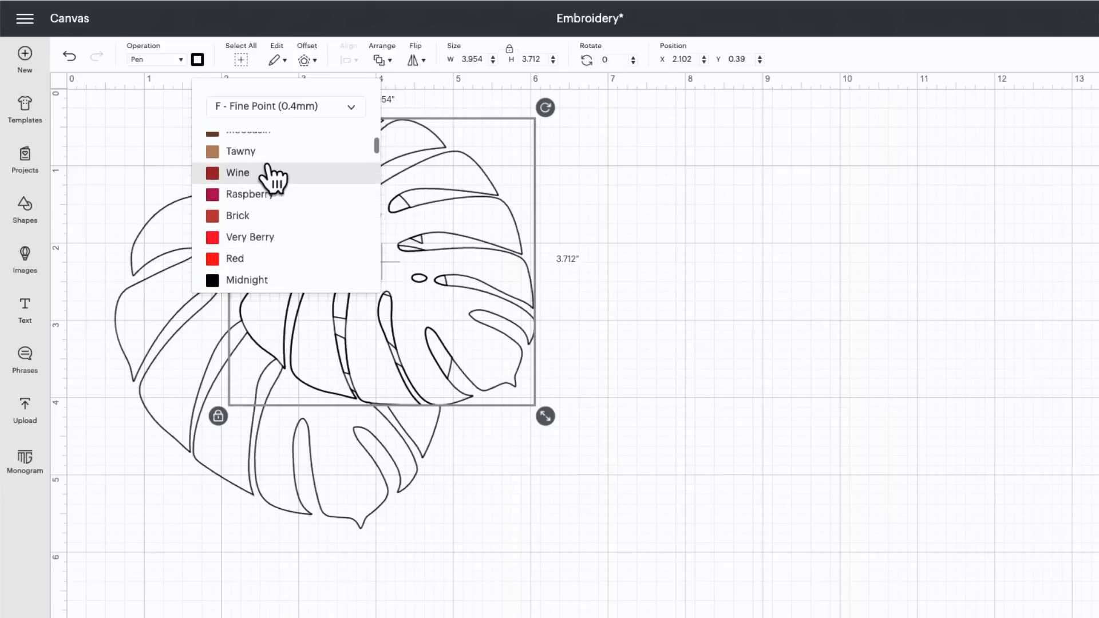
{"action": "left_click", "coordinate": [276, 196]}
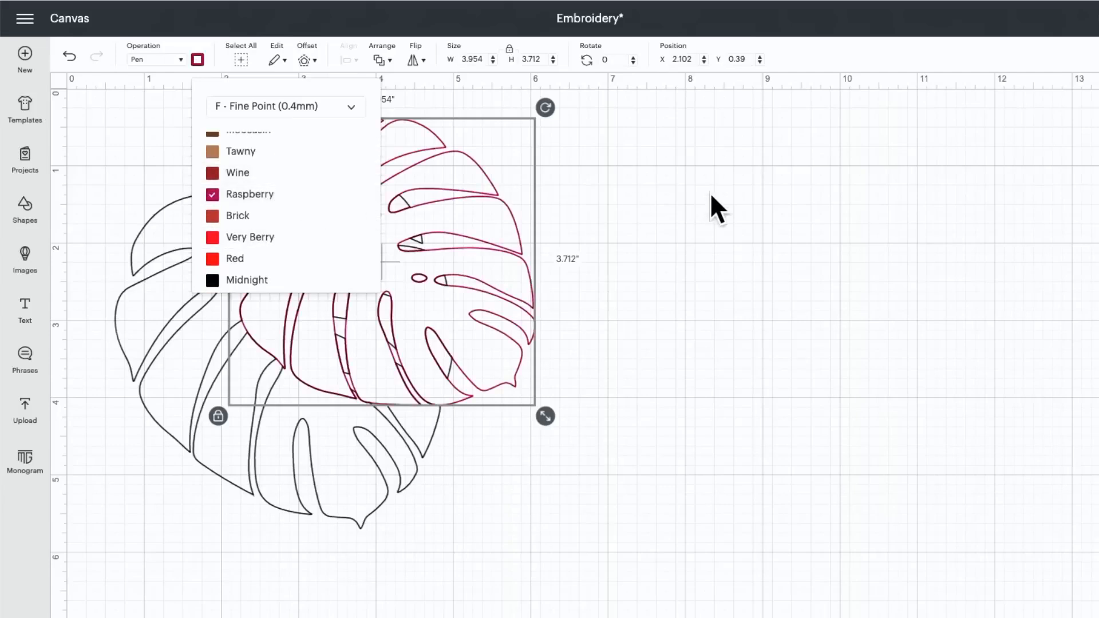
Step: Set the back leaf's pen color to Sour Apple in Fine Point (0.4mm)
{"action": "left_click", "coordinate": [626, 314]}
{"action": "left_click", "coordinate": [370, 505]}
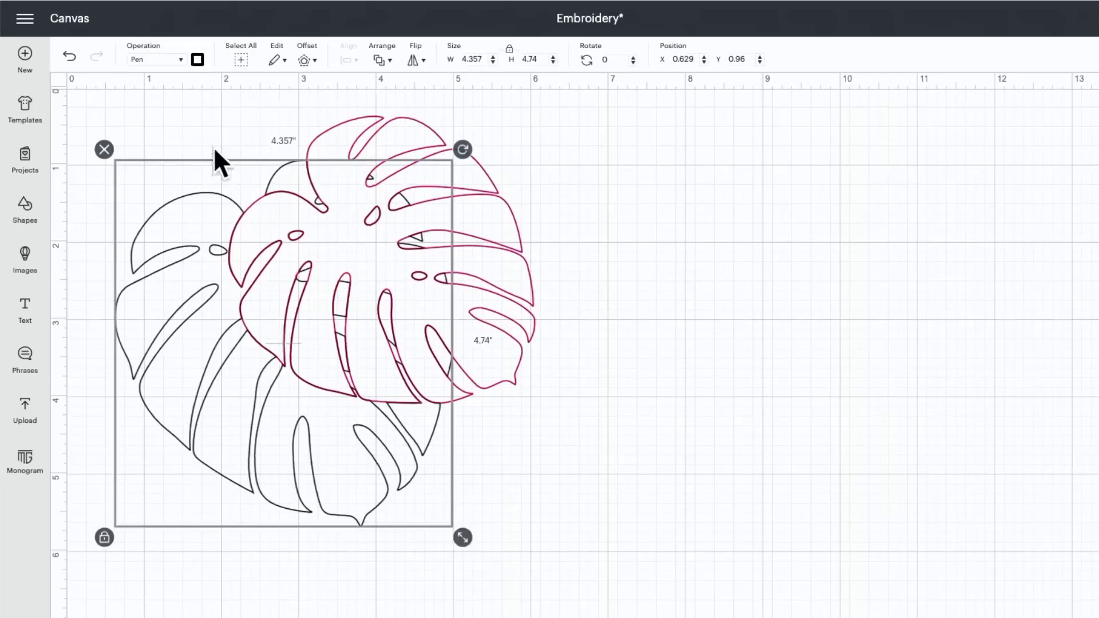
{"action": "left_click", "coordinate": [198, 60]}
{"action": "scroll", "coordinate": [248, 210], "scroll_direction": "down", "scroll_amount": 3}
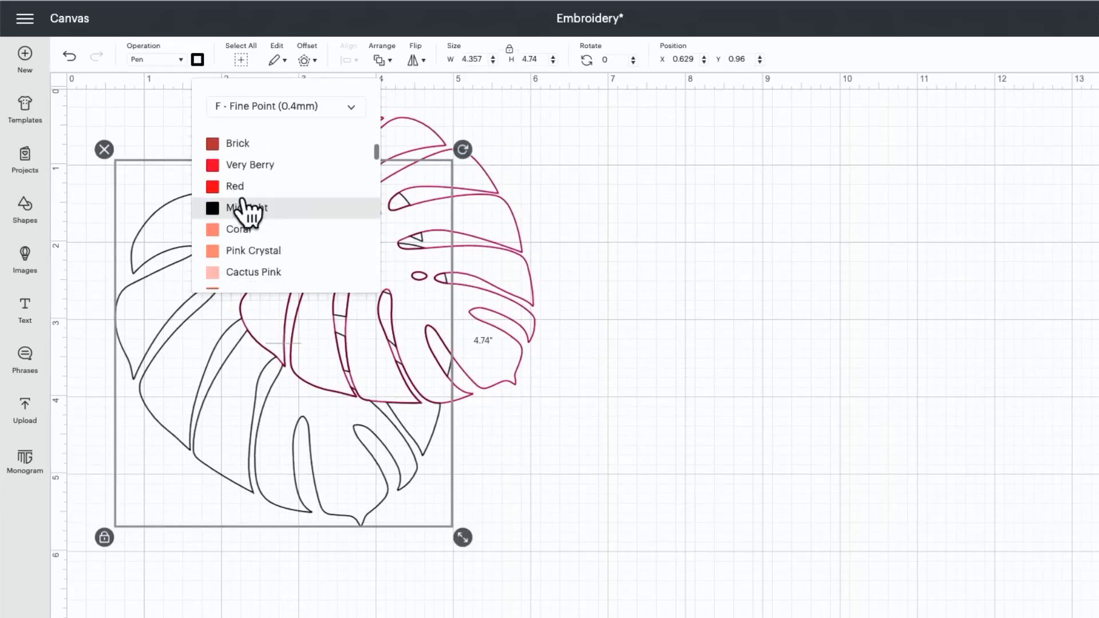
{"action": "scroll", "coordinate": [247, 212], "scroll_direction": "down", "scroll_amount": 5}
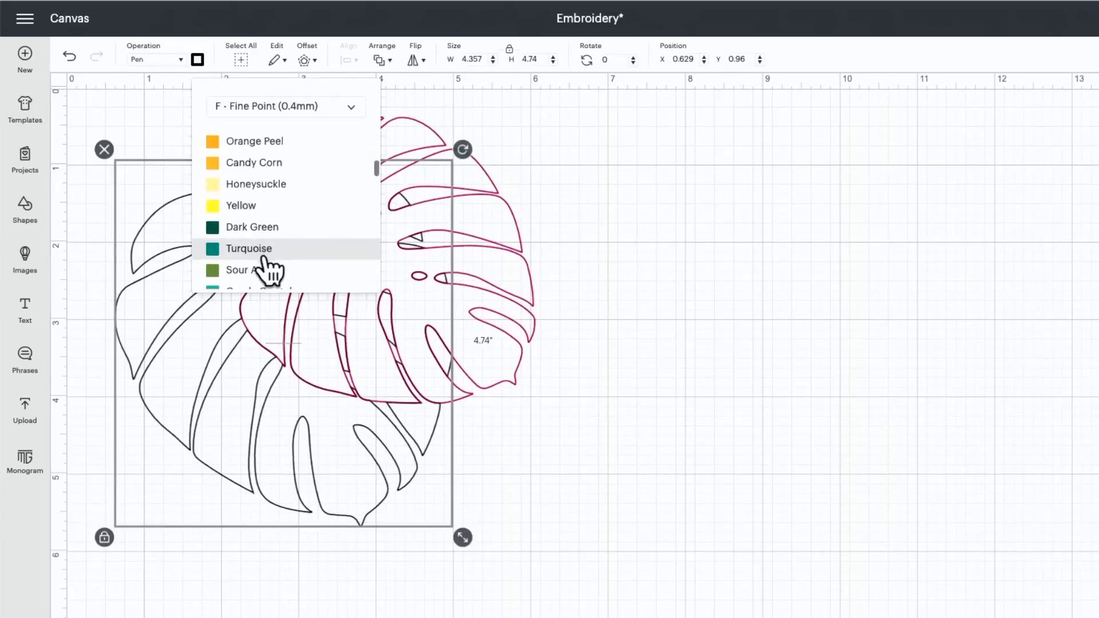
{"action": "left_click", "coordinate": [268, 271]}
{"action": "left_click", "coordinate": [561, 265]}
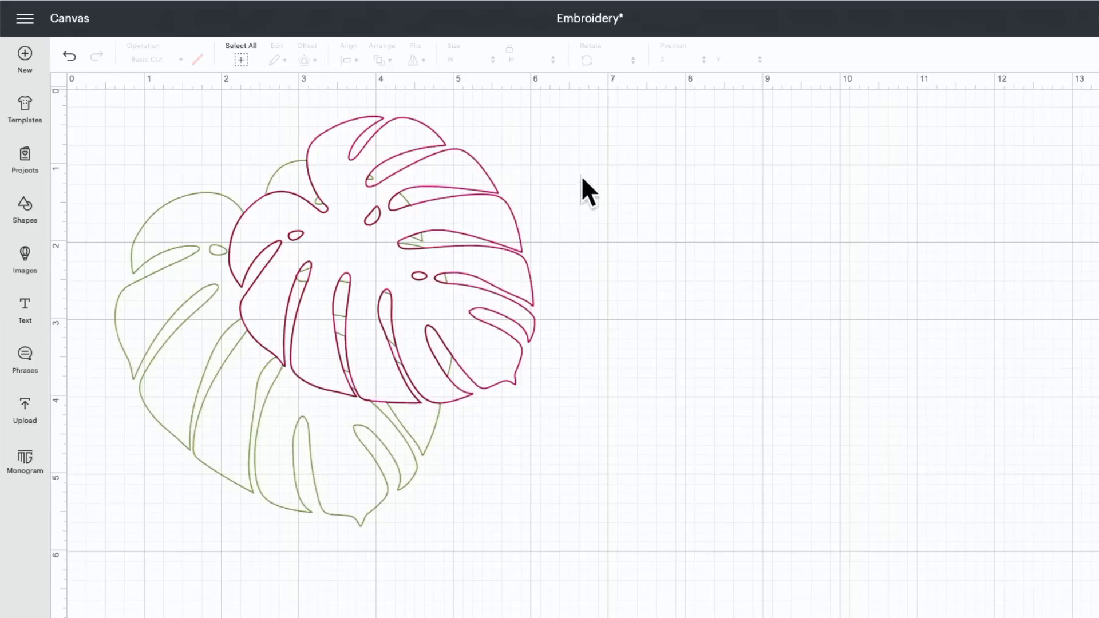
Step: Select both pen leaves, group them, and ungroup them again
{"action": "left_click_drag", "start_coordinate": [559, 150], "coordinate": [175, 499]}
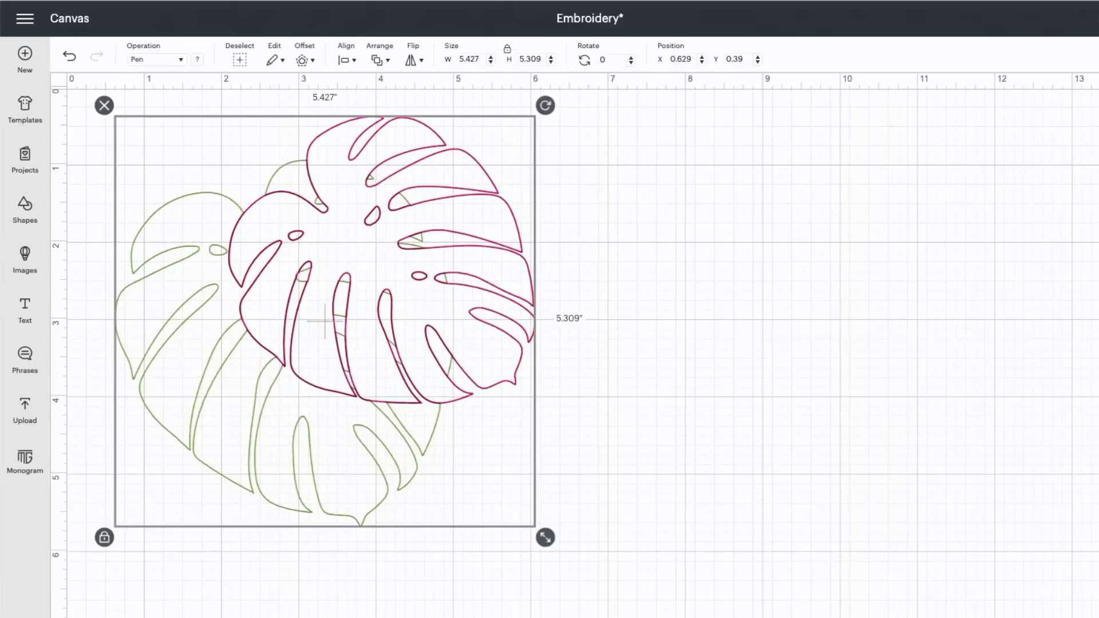
{"action": "key", "text": "ctrl+g"}
{"action": "key", "text": "ctrl+shift+g"}
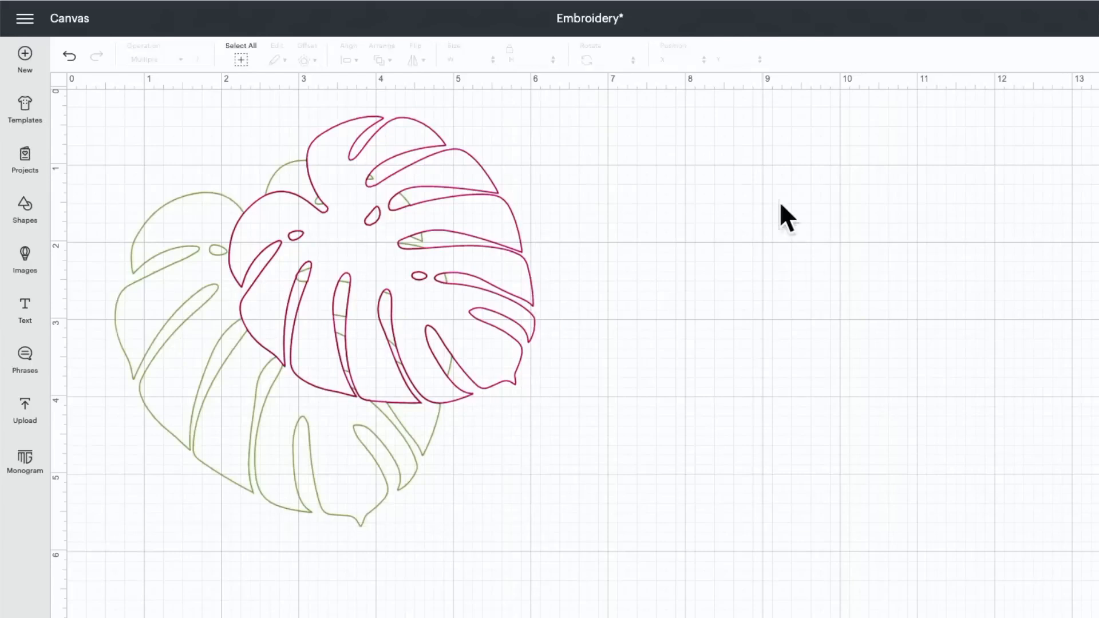
Step: Try welding the two overlapping pen leaves into one shape, and undo the weld
{"action": "left_click_drag", "start_coordinate": [658, 196], "coordinate": [285, 418]}
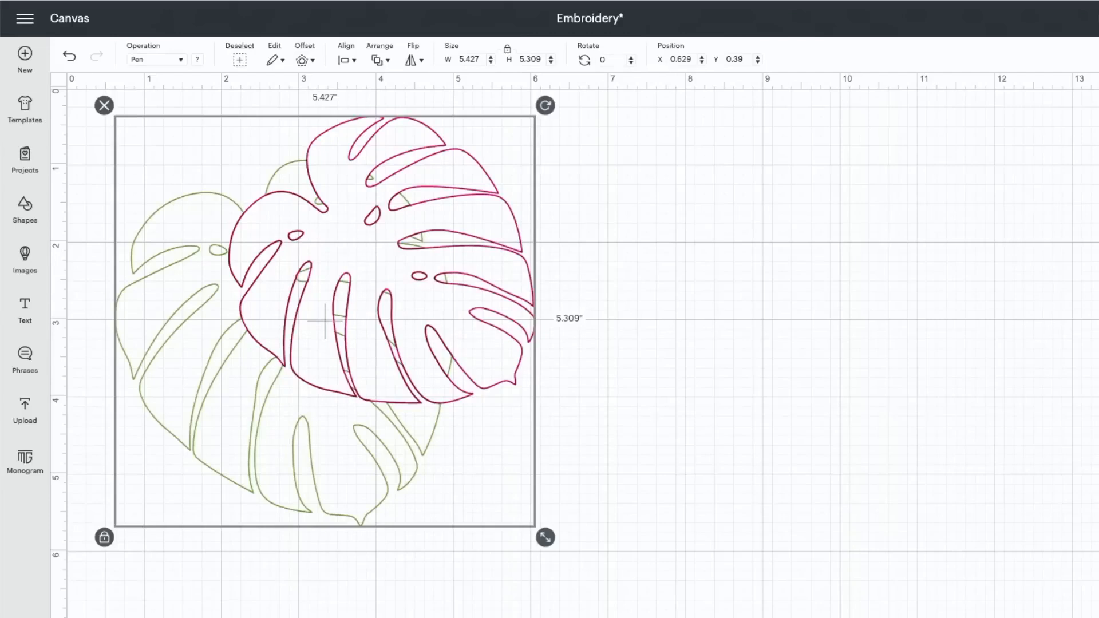
{"action": "key", "text": "ctrl+alt+w"}
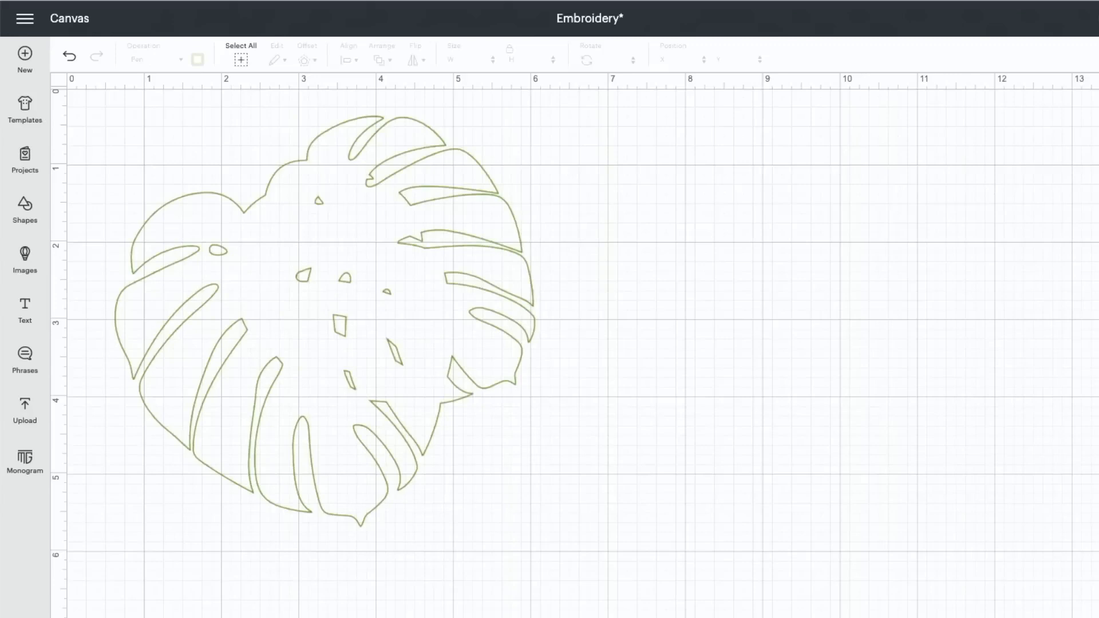
{"action": "left_click", "coordinate": [70, 55]}
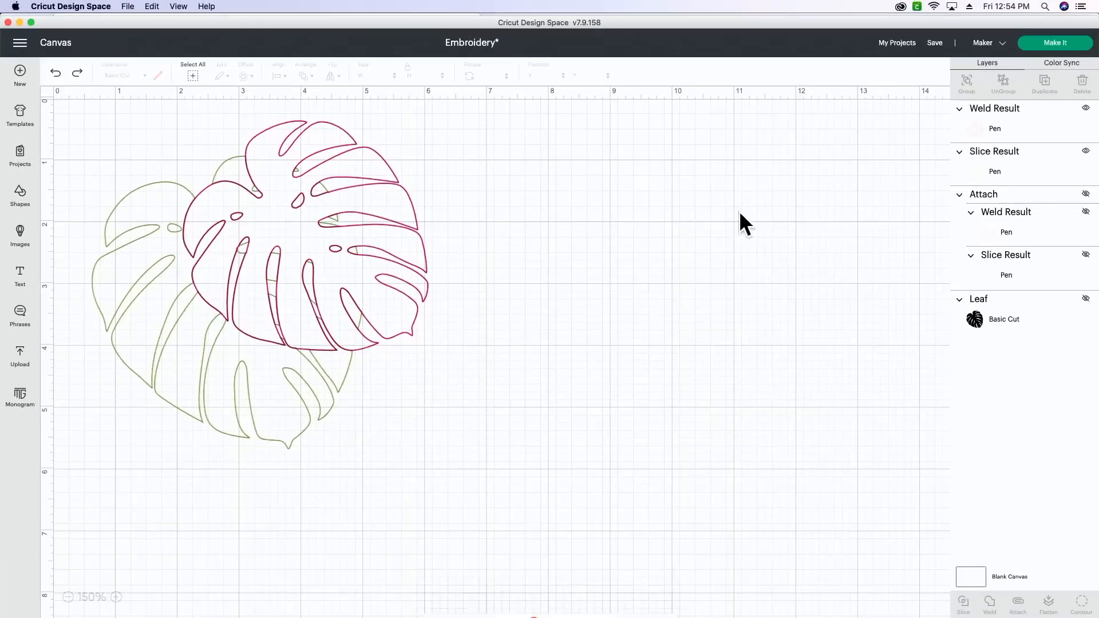
Step: Select both the raspberry and green pen leaves and attach them to keep their arrangement
{"action": "left_click_drag", "start_coordinate": [531, 191], "coordinate": [227, 421]}
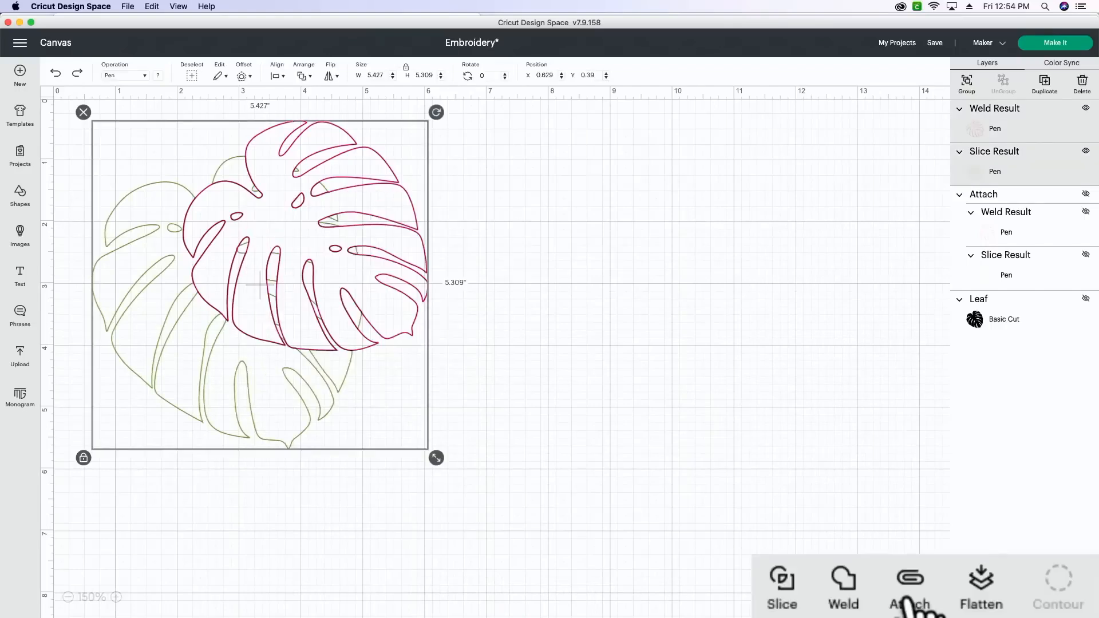
{"action": "left_click", "coordinate": [909, 604]}
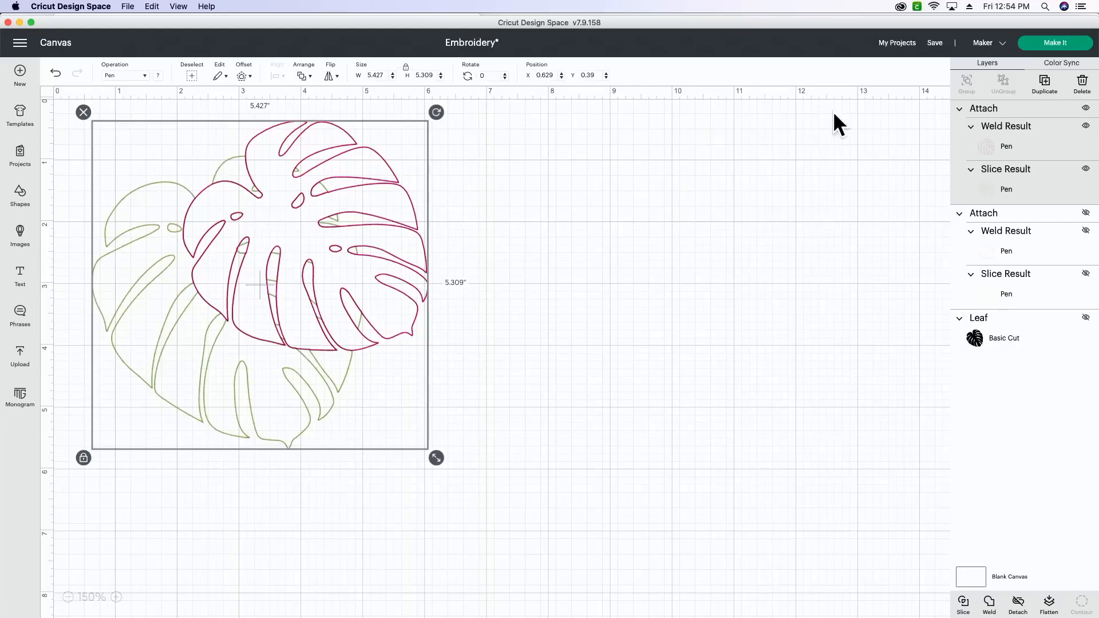
Step: Send the attached leaves to be made on the 12 in x 12 in mat with Heavy Cardstock – 100 lb (270 gsm) as base material
{"action": "left_click", "coordinate": [1054, 43]}
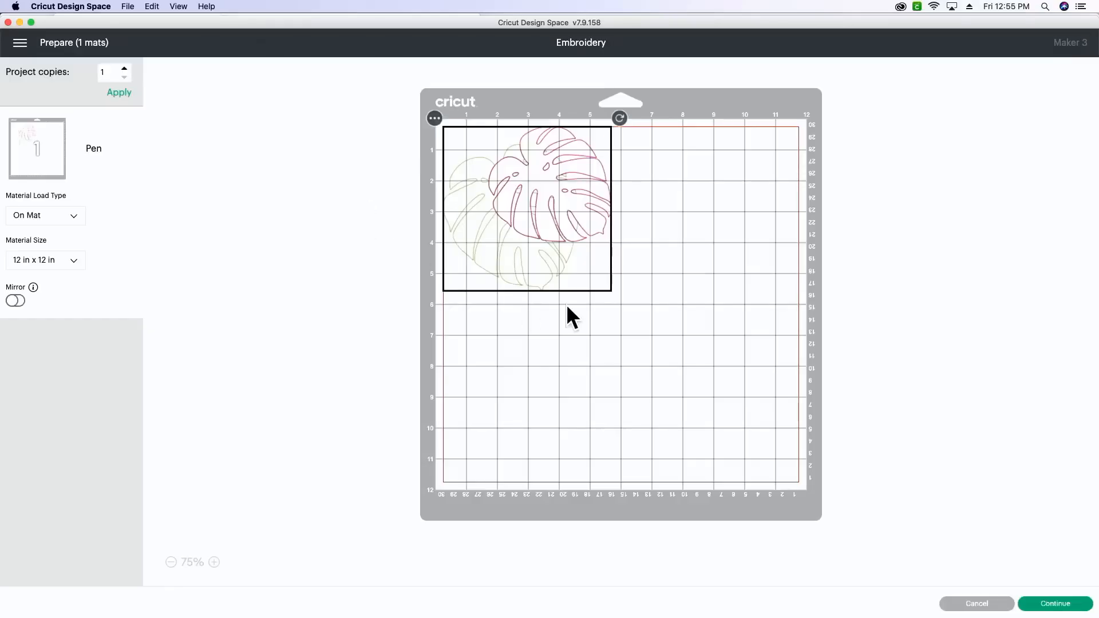
{"action": "left_click", "coordinate": [1079, 606]}
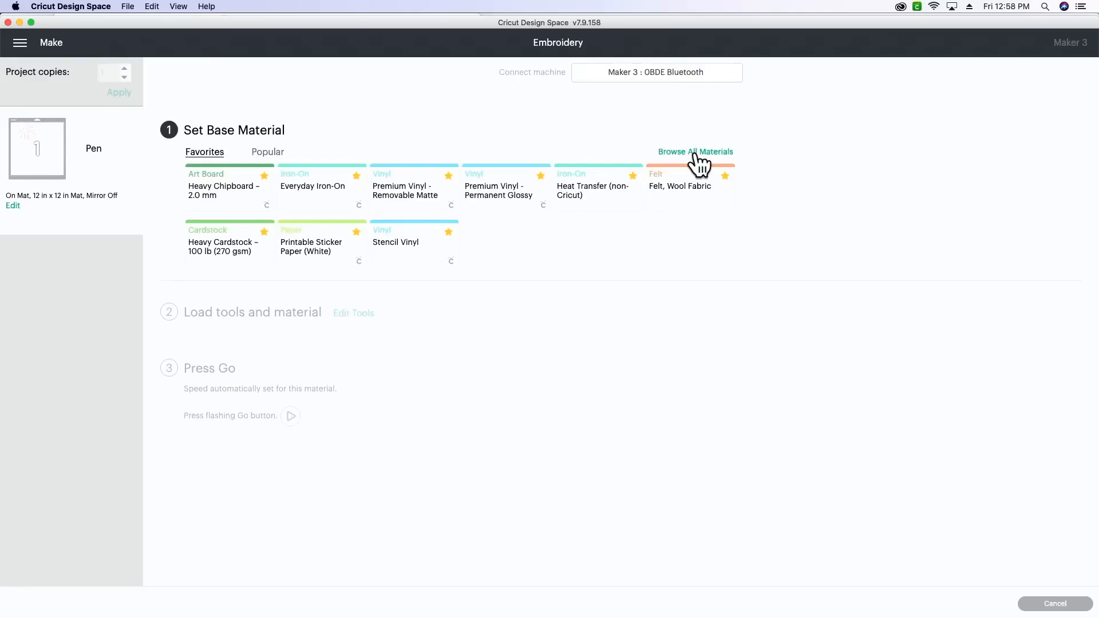
{"action": "left_click", "coordinate": [215, 256]}
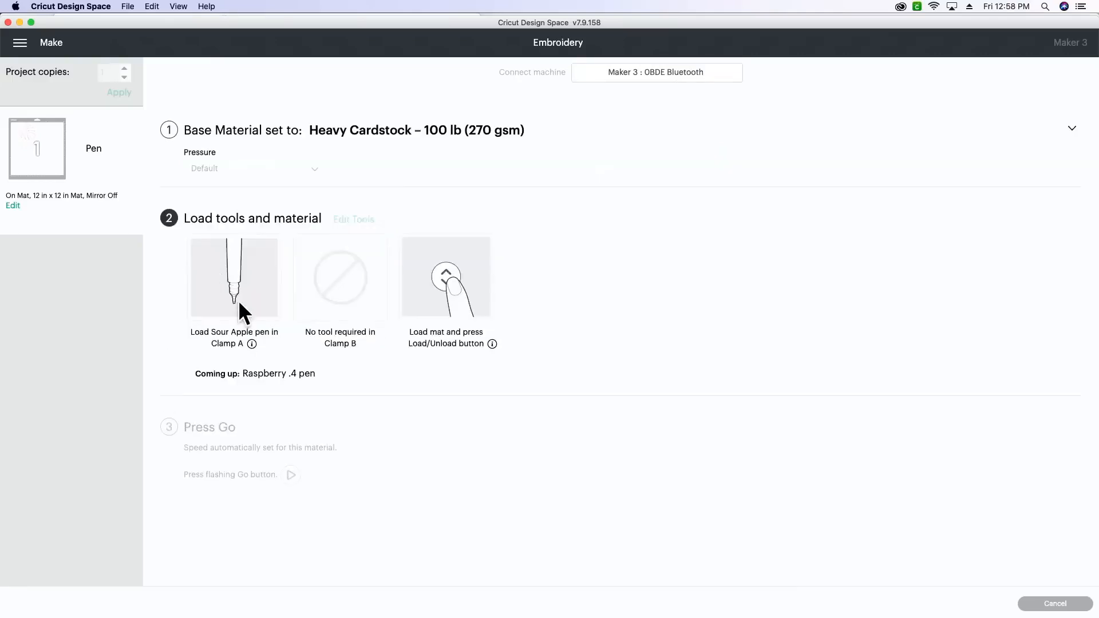